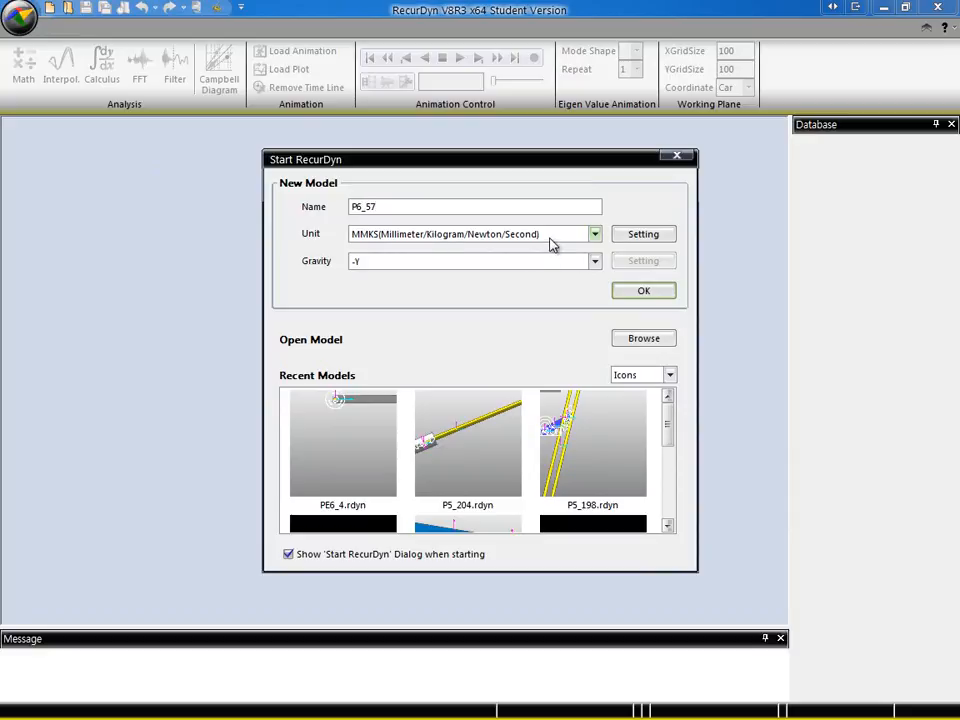
- Create the new model P6_57 with MKS (Meter/Kilogram/Newton/Second) units
click(549, 243)
click(420, 250)
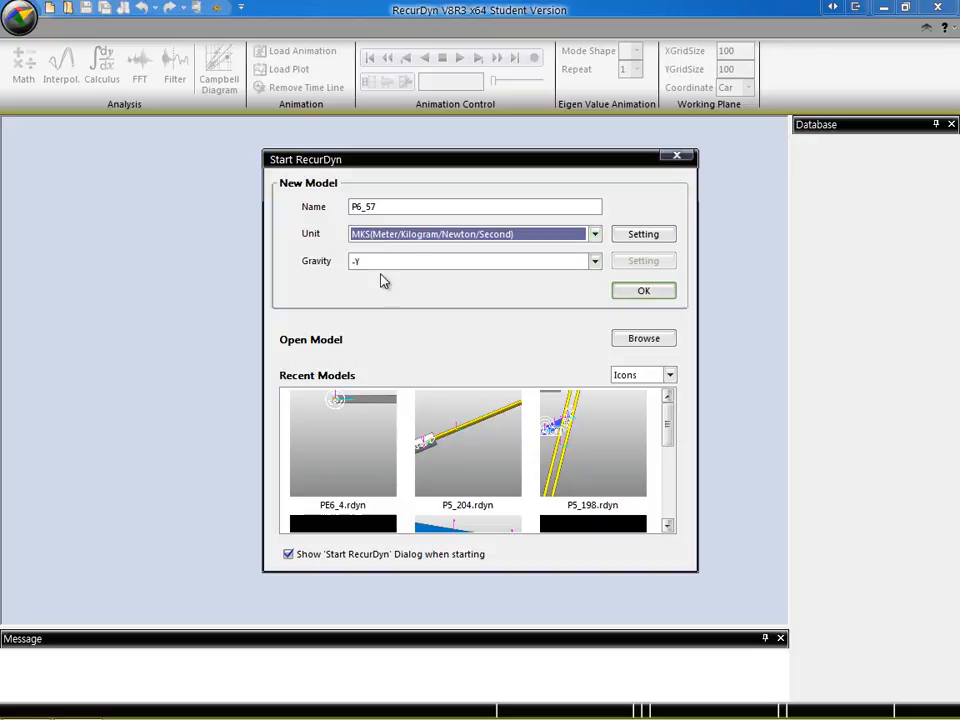
click(659, 292)
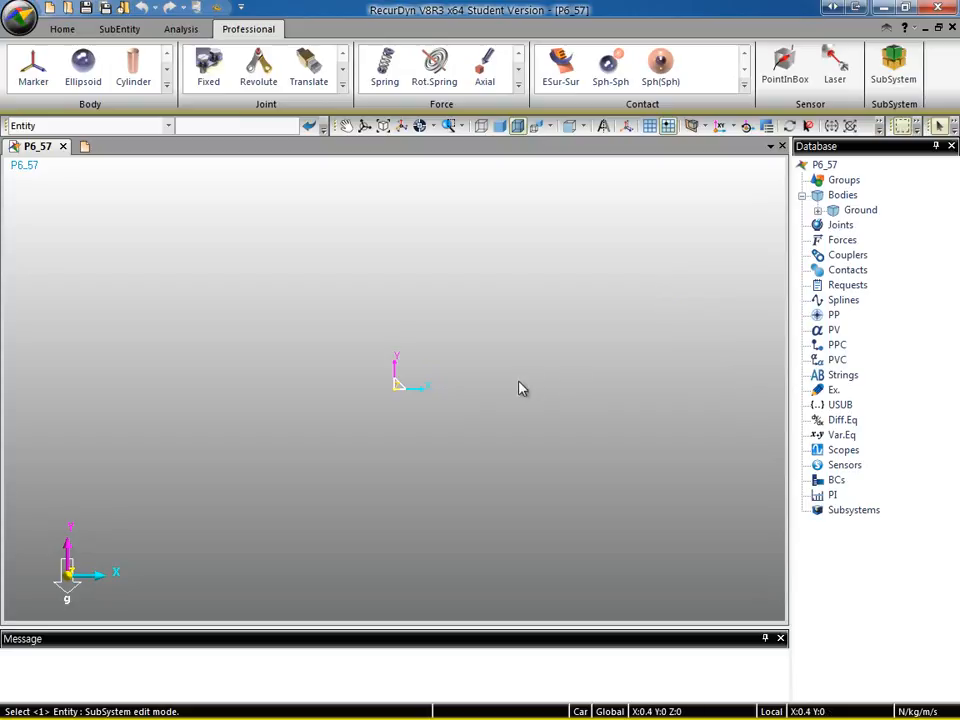
- Pan the view left and start a Box body using the Point, Point, Depth method
key(t)
drag(467, 383, 329, 382)
click(166, 86)
click(28, 130)
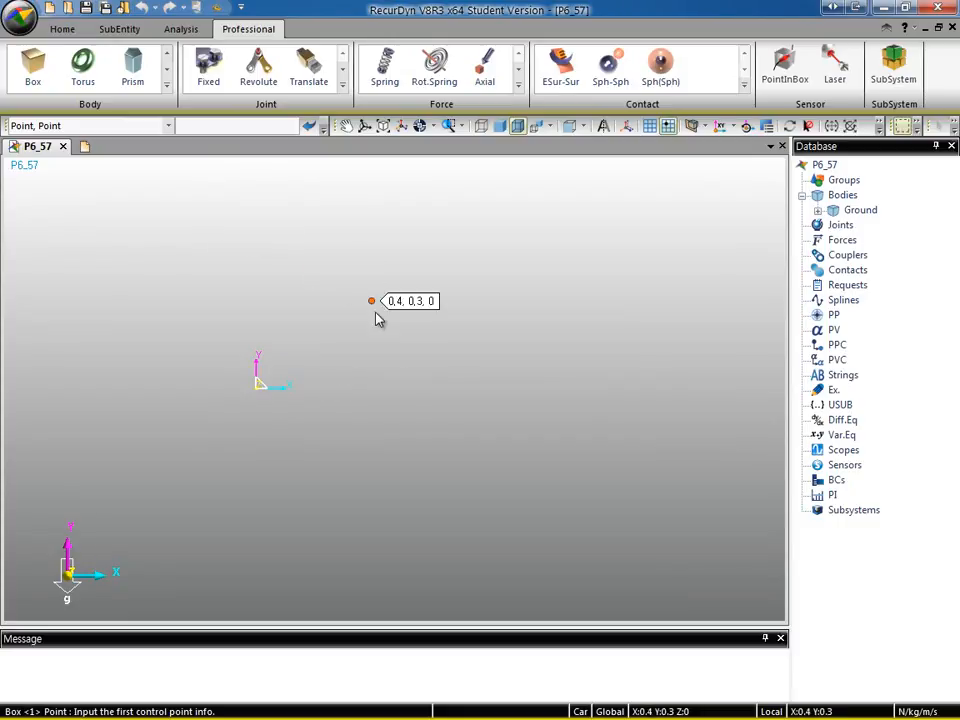
click(167, 126)
click(120, 152)
- Enter corners 0.8,-0.75,0 and 3.3,0.75,0 with depth 1.5 to create Body1
text(0.8,)
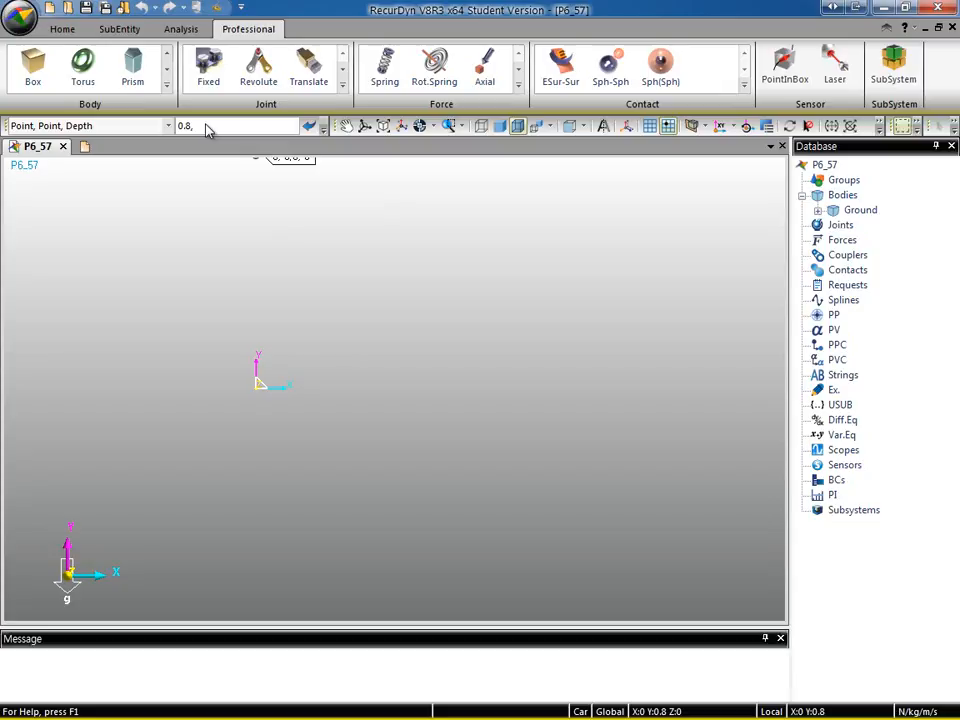
text(-0.5,0)
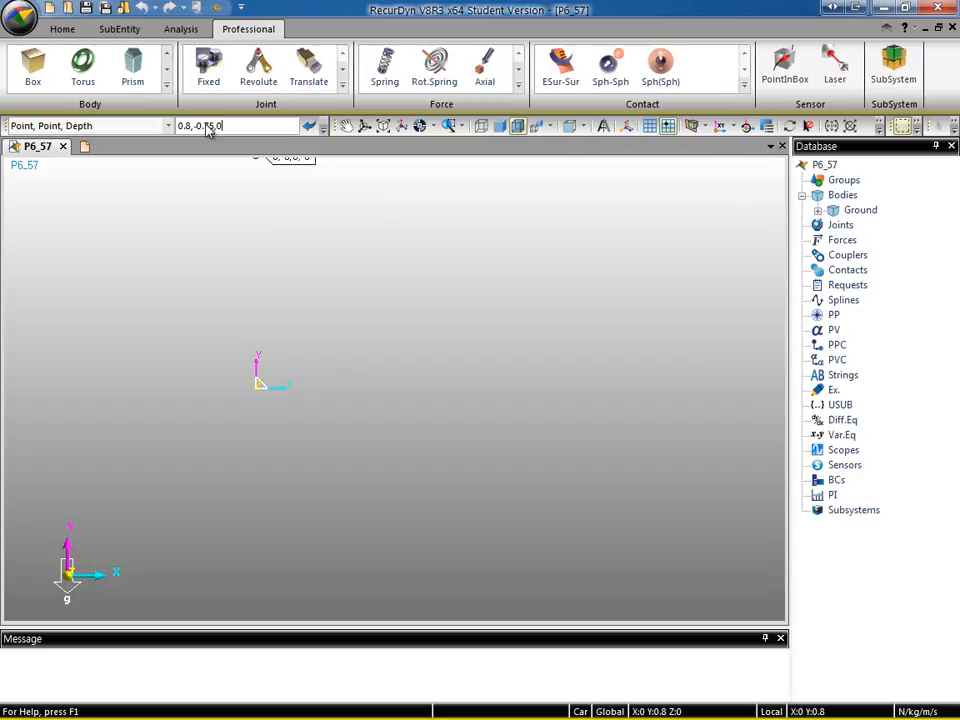
key(Return)
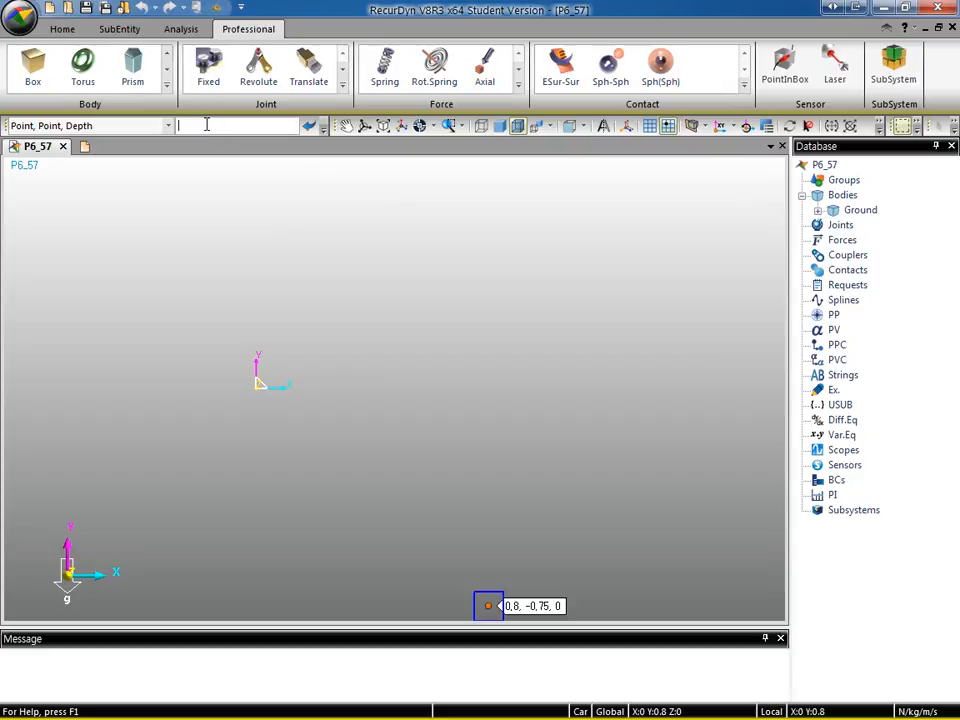
text(3.3,)
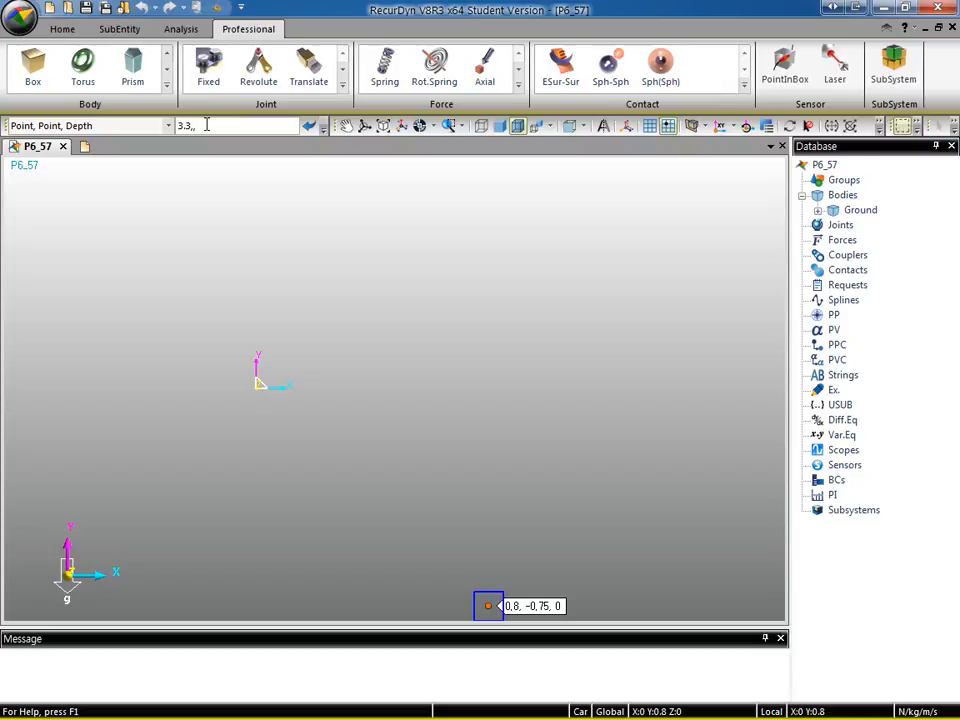
text(0.75,0)
key(Return)
text(1.5)
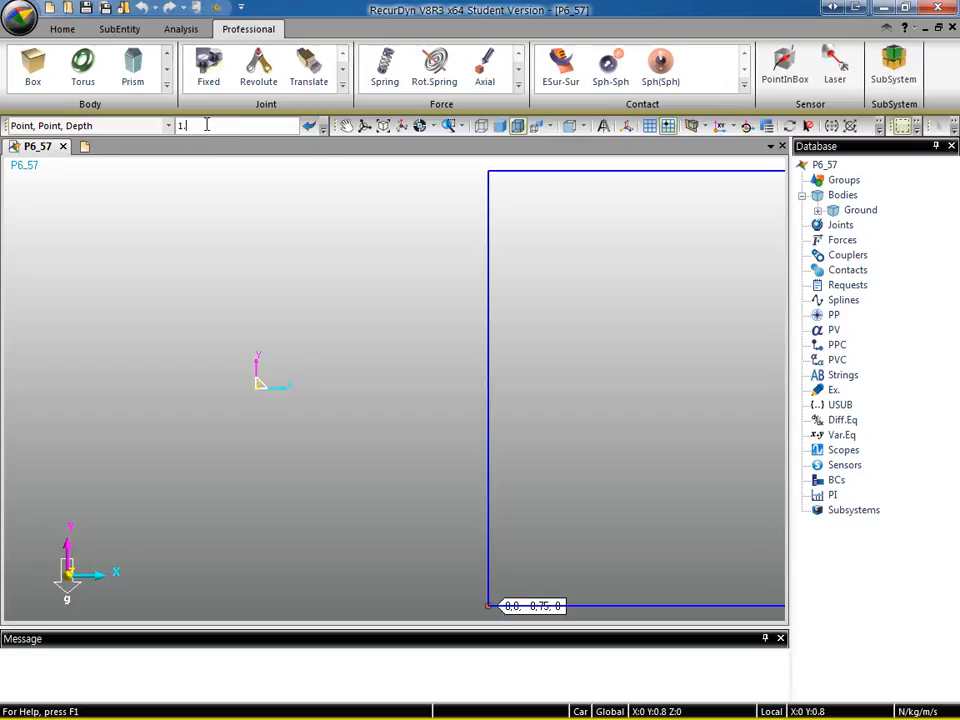
key(Return)
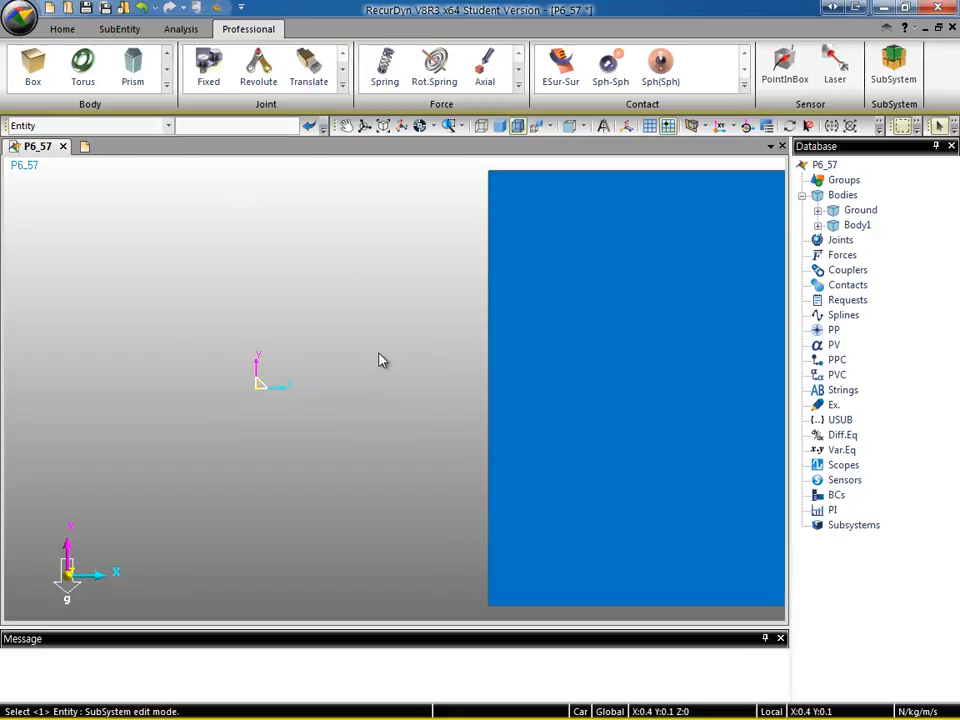
- Select Body1, enter its geometry editing and select the Box1 solid
key(f)
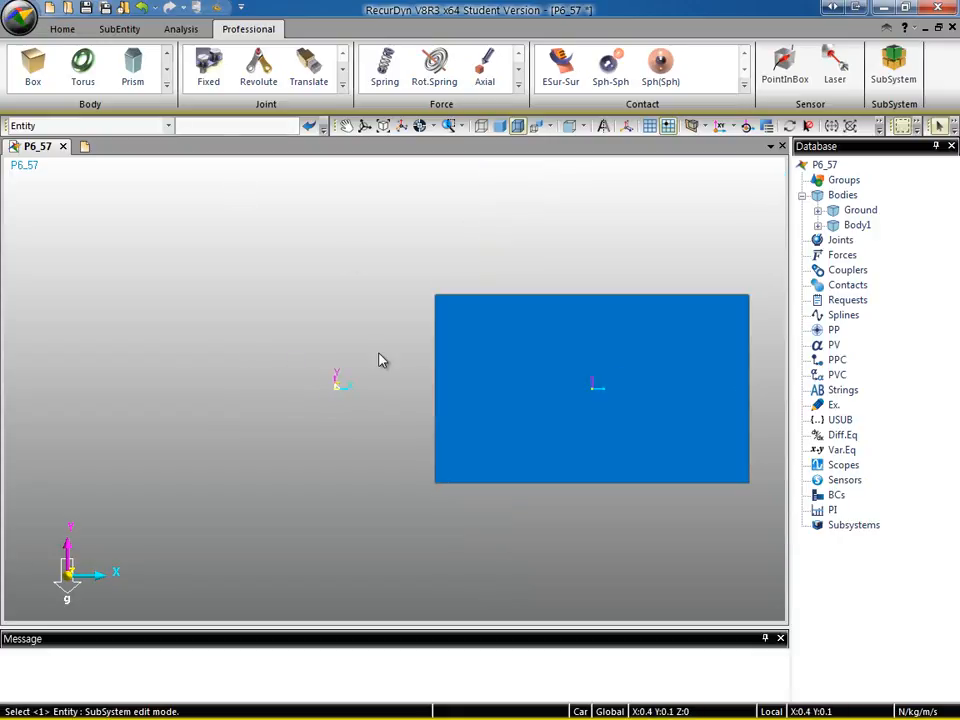
click(559, 371)
key(t)
drag(560, 210, 407, 204)
key(r)
drag(626, 253, 591, 216)
click(690, 127)
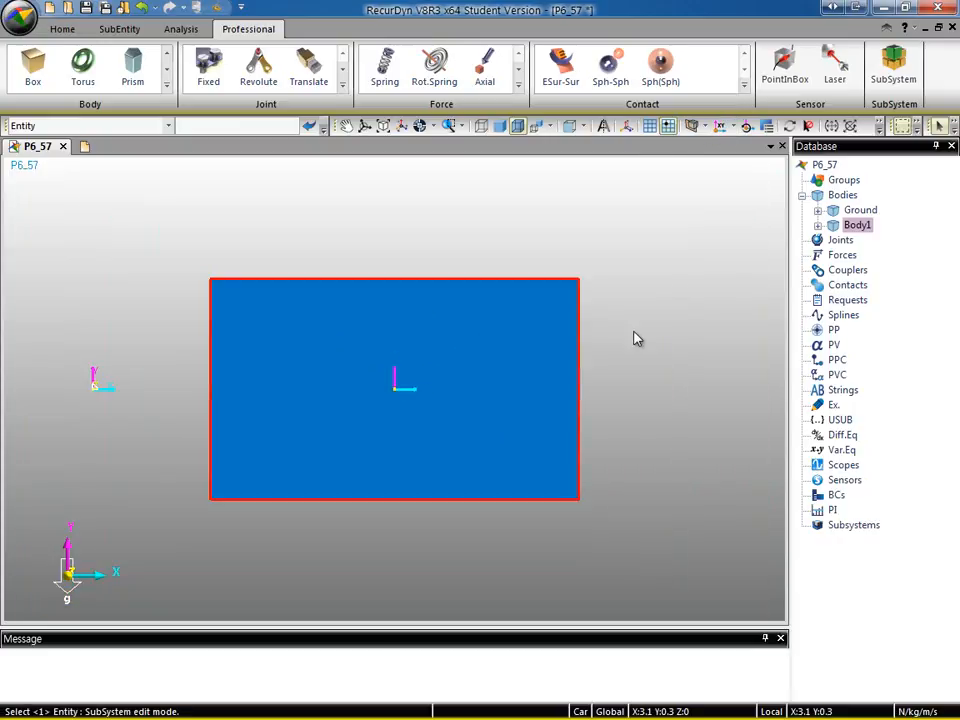
double_click(467, 343)
click(504, 235)
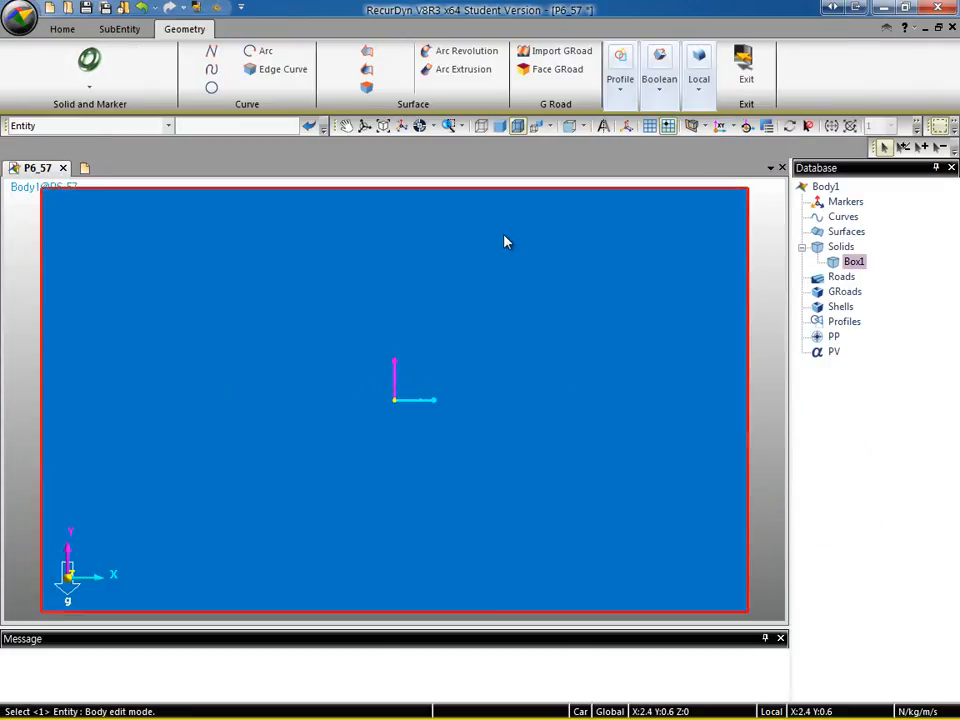
scroll(505, 240, up, 1)
scroll(506, 253, down, 2)
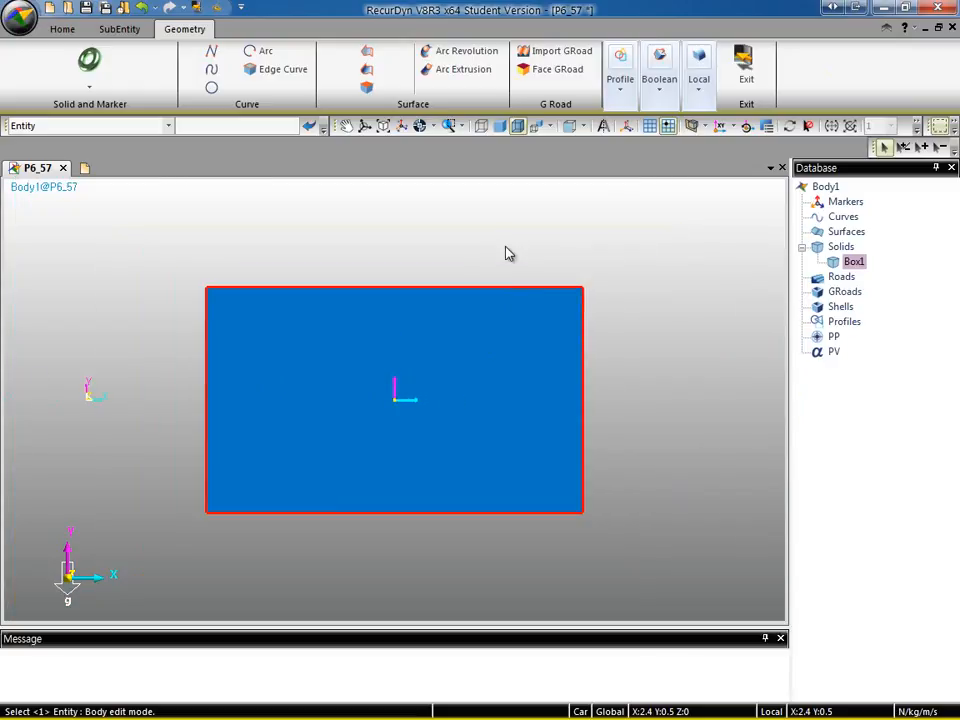
- Change Box1's width to 2.5, keeping height and depth at 1.5
right_click(499, 342)
click(594, 665)
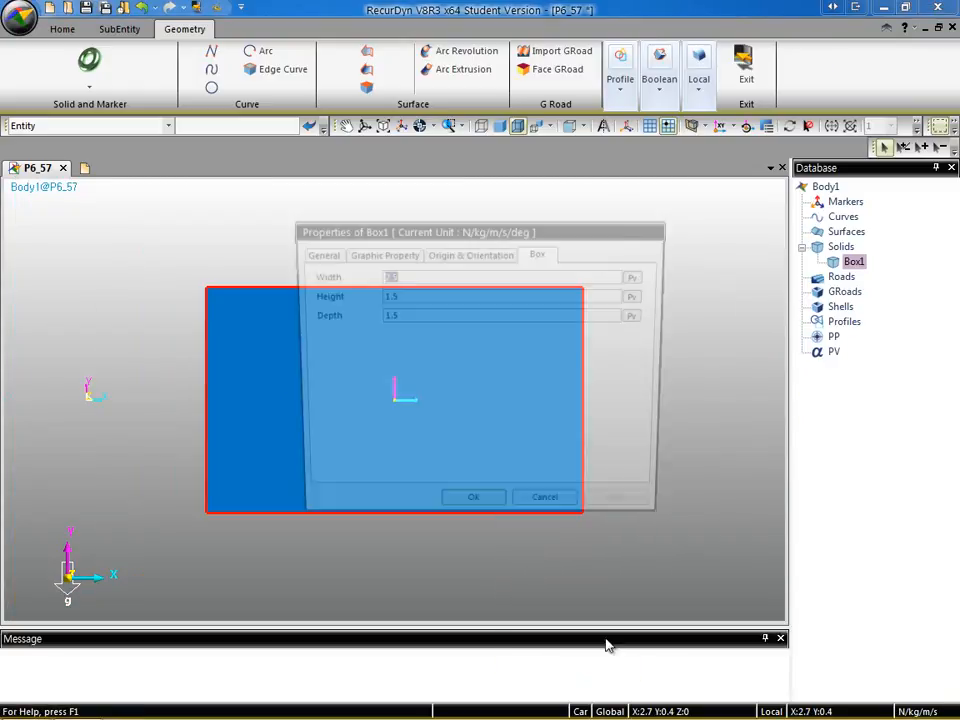
text(2.5)
click(413, 316)
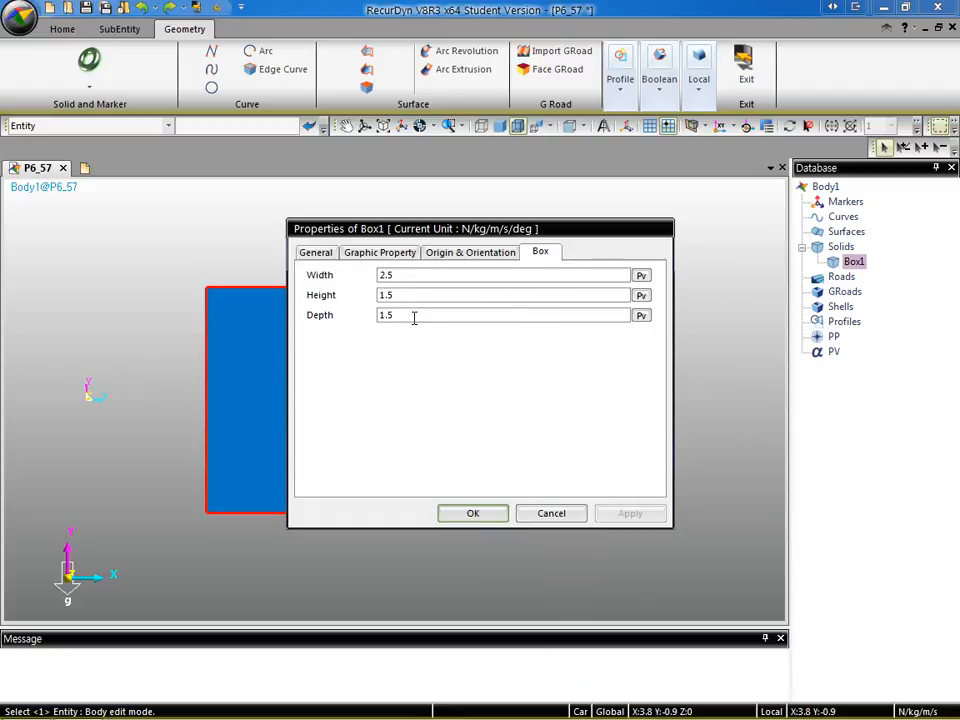
click(495, 516)
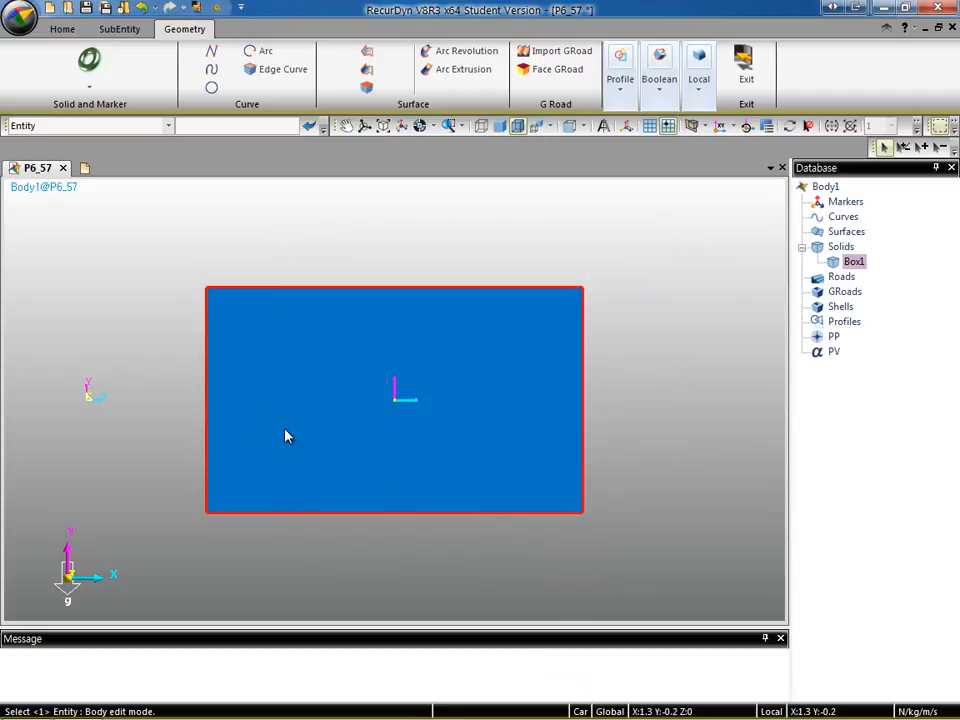
click(100, 89)
click(34, 140)
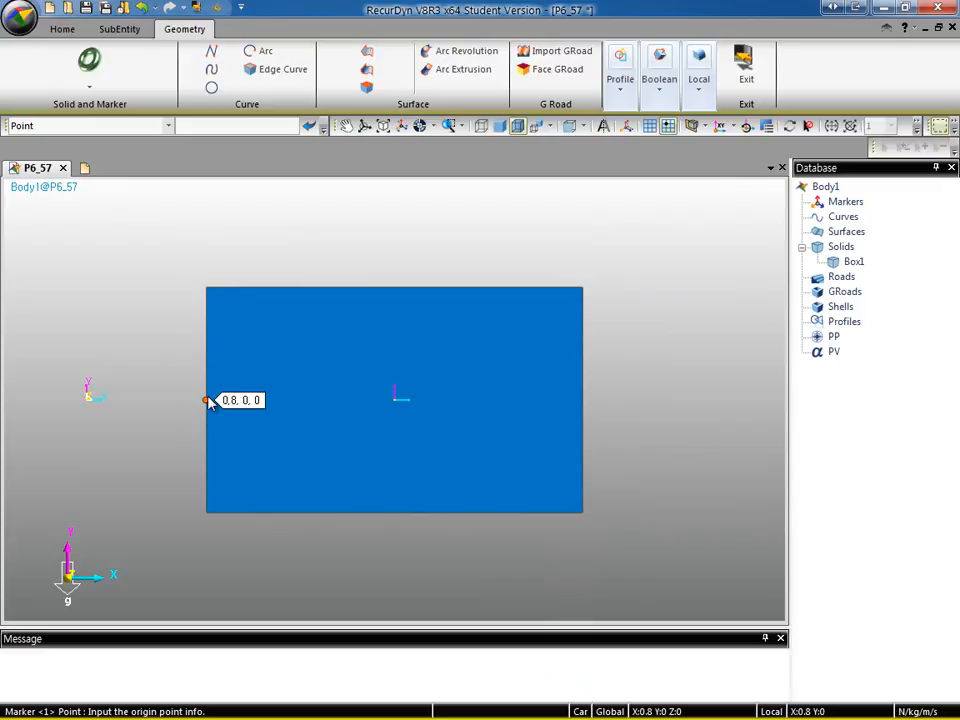
- Place Marker1 at the box's left edge midpoint (0.8, 0, 0), then exit and re-enter Body1 editing
click(207, 400)
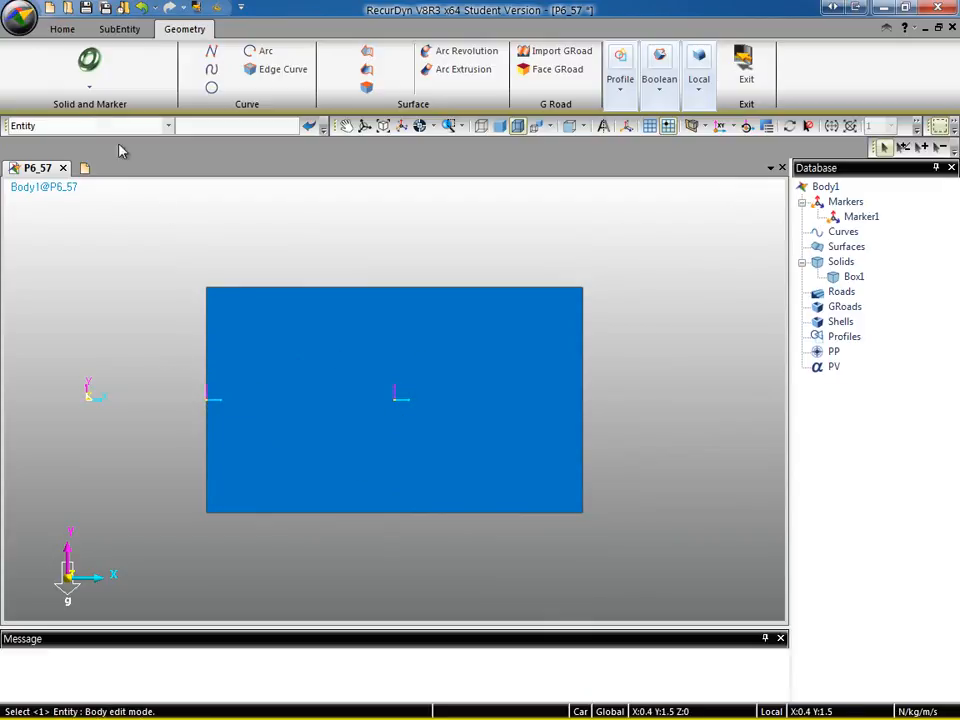
click(90, 87)
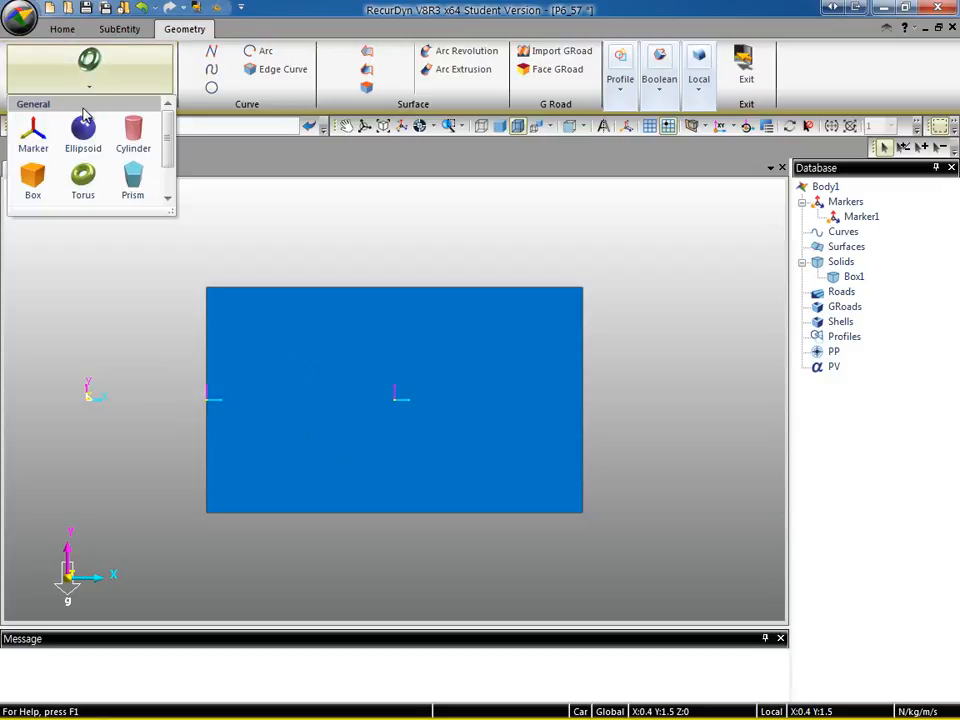
click(723, 268)
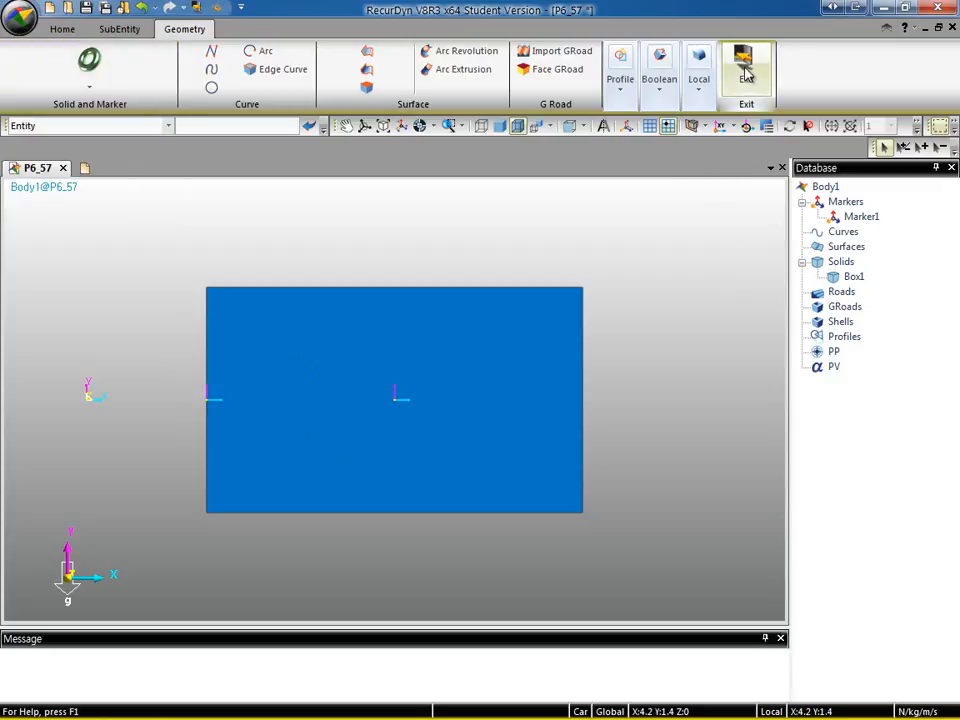
click(746, 62)
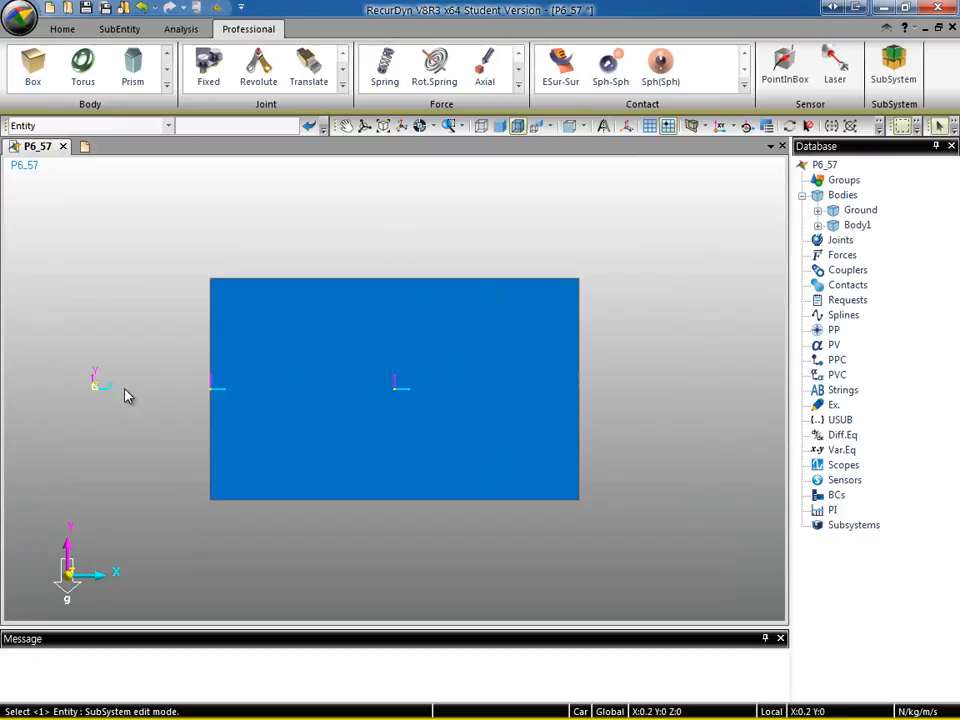
double_click(482, 332)
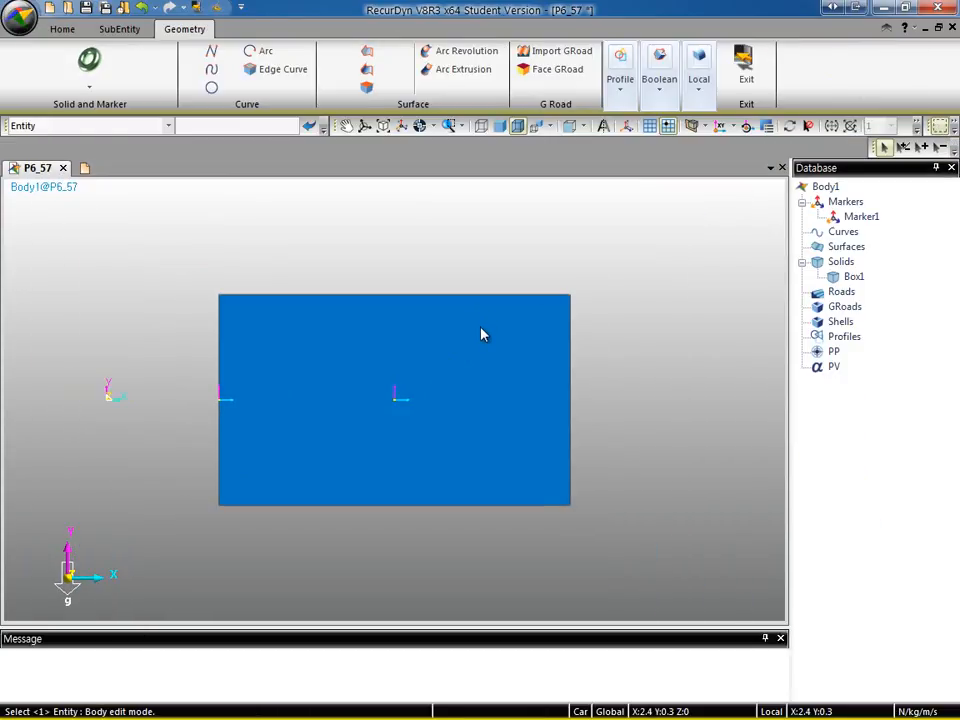
- Create Cylinder1 as a rod from the origin to Marker1 on the box's left edge
click(90, 90)
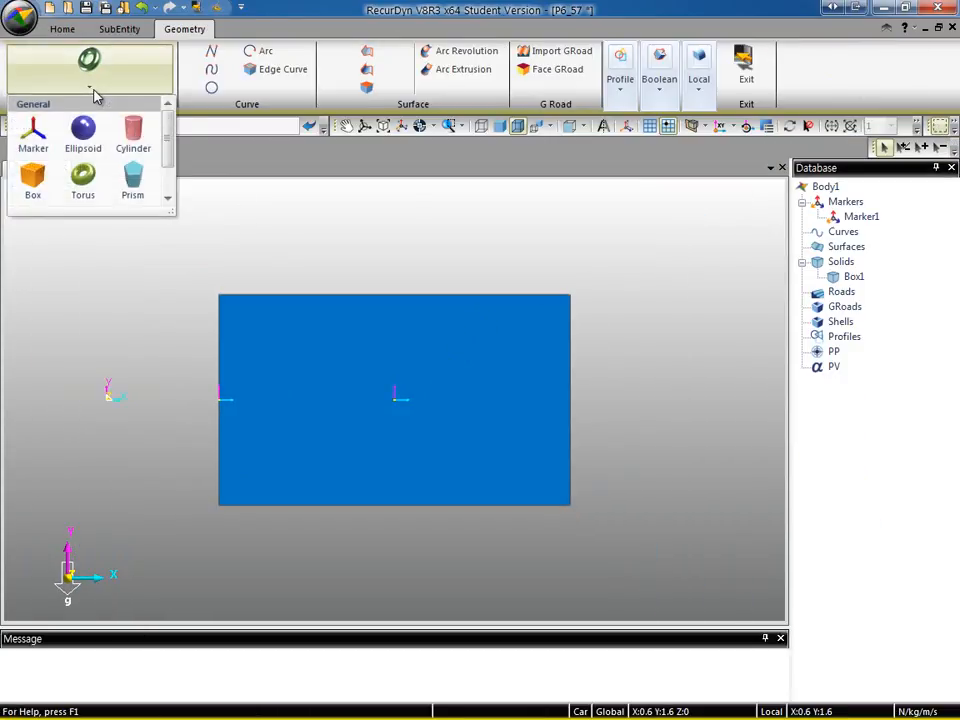
click(134, 132)
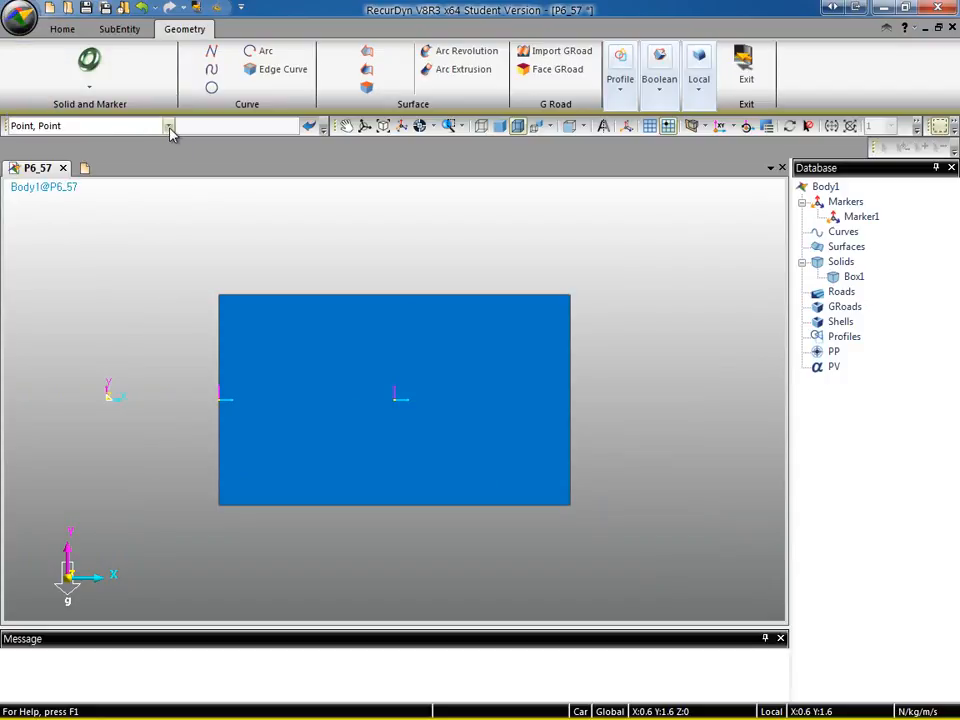
click(168, 127)
click(94, 152)
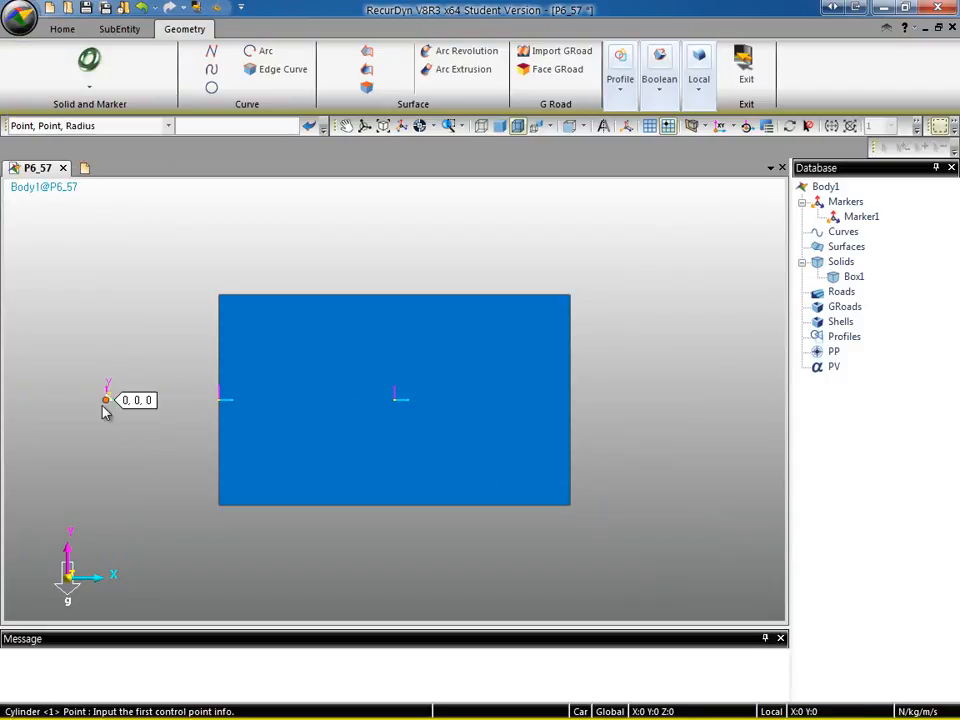
click(104, 405)
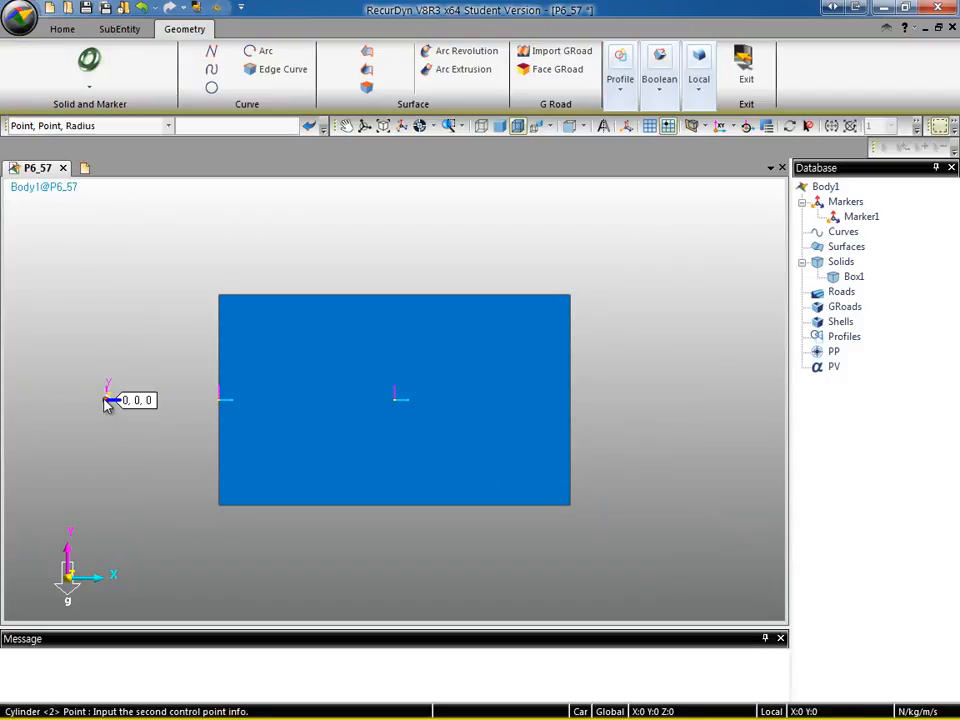
click(221, 399)
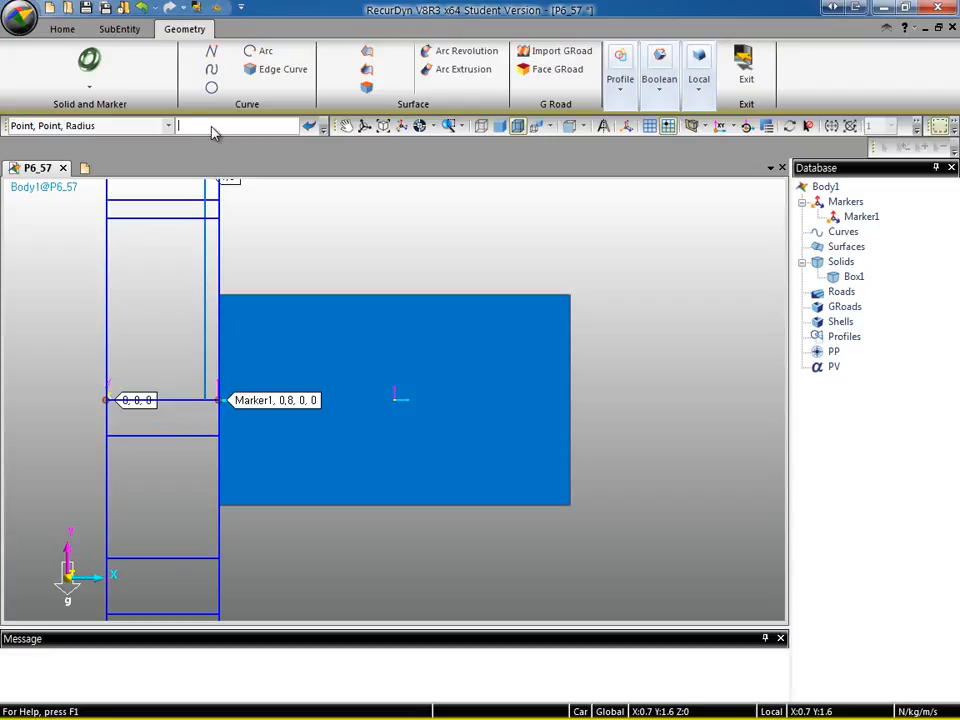
key(Return)
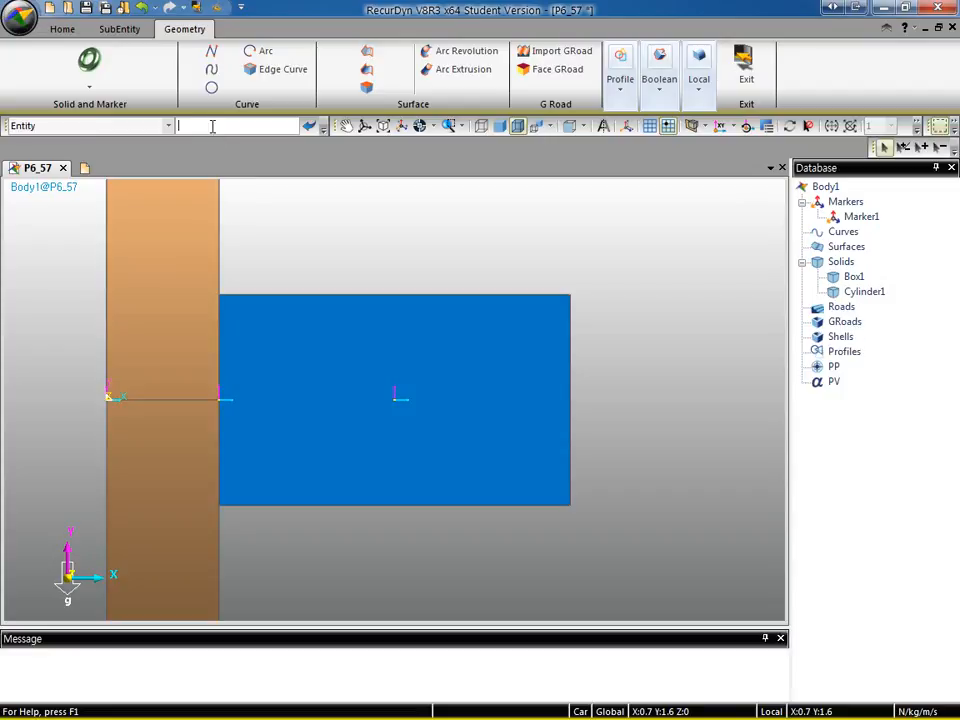
- Change Cylinder1's radius to 0.05 in its properties
click(163, 263)
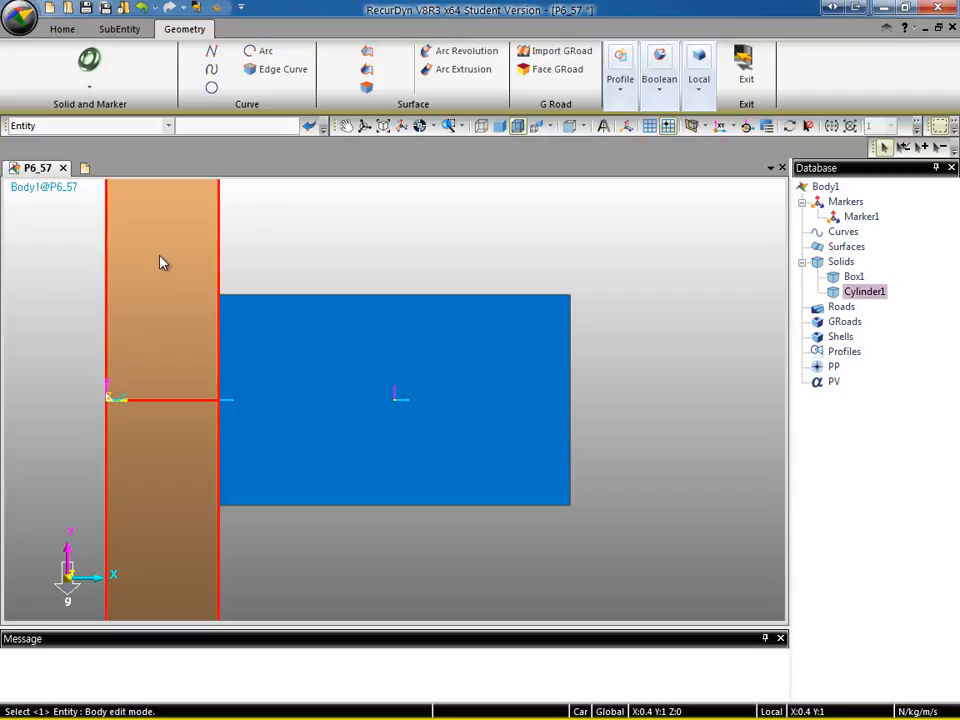
right_click(160, 262)
click(251, 588)
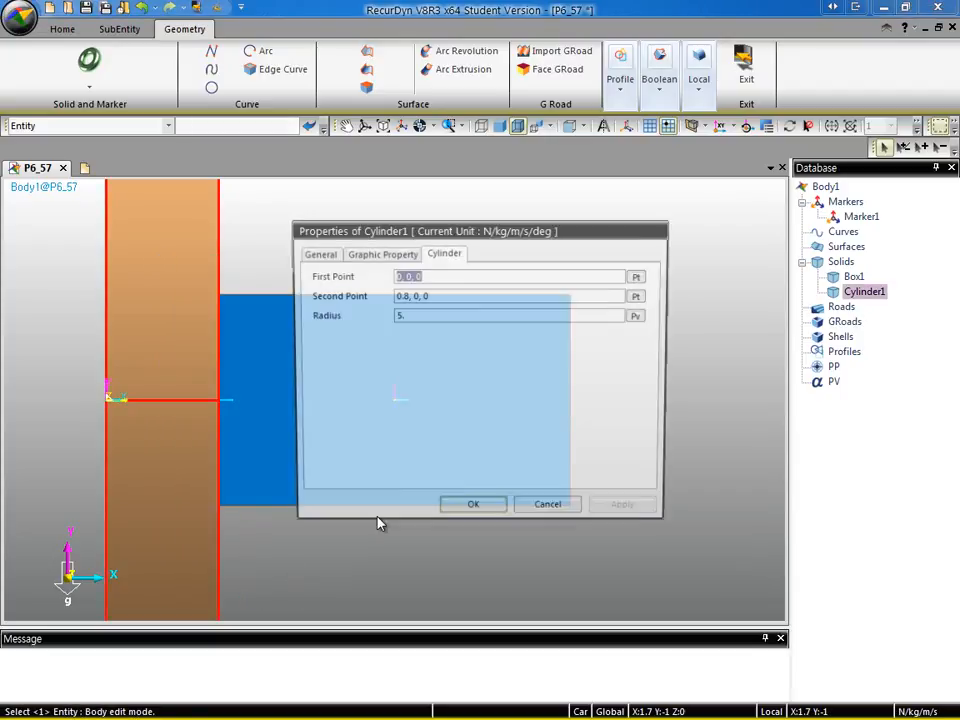
double_click(437, 317)
text(0.)
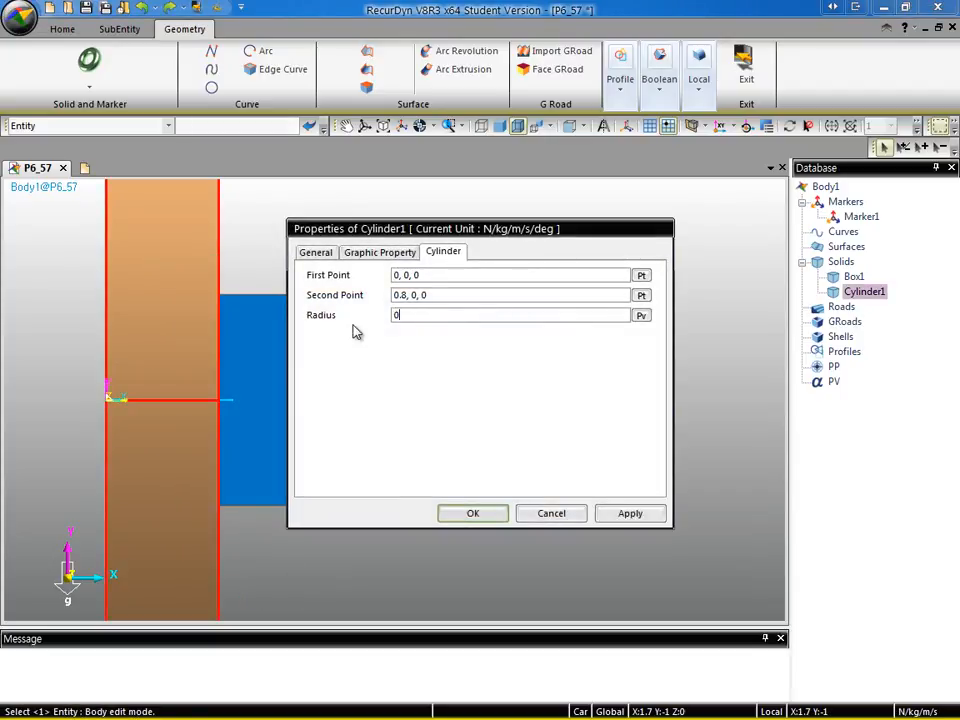
key(Return)
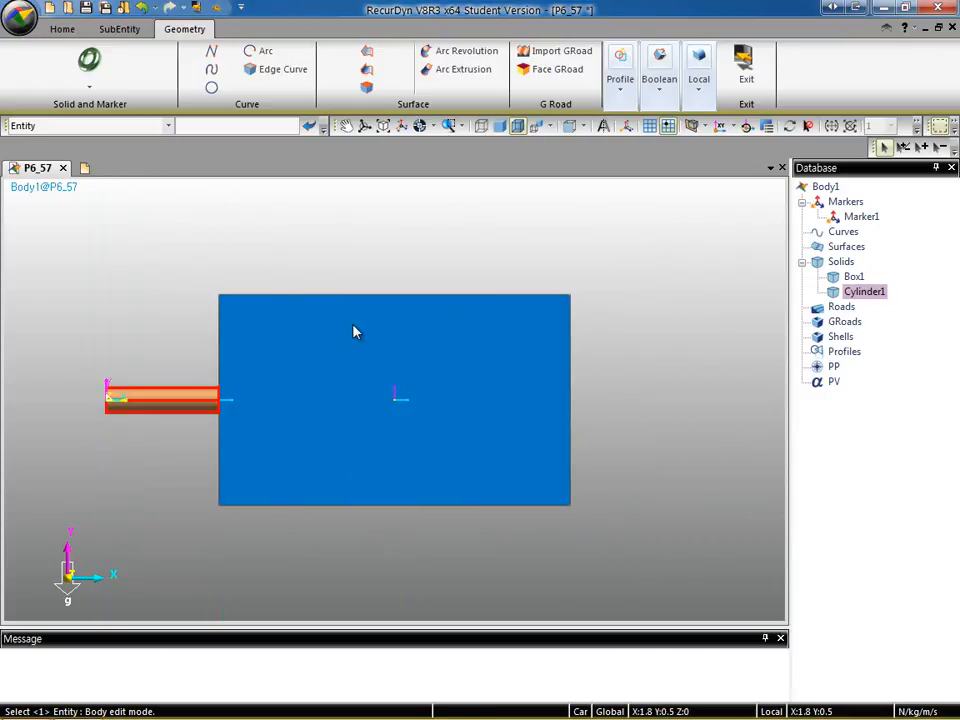
right_click(176, 402)
click(238, 383)
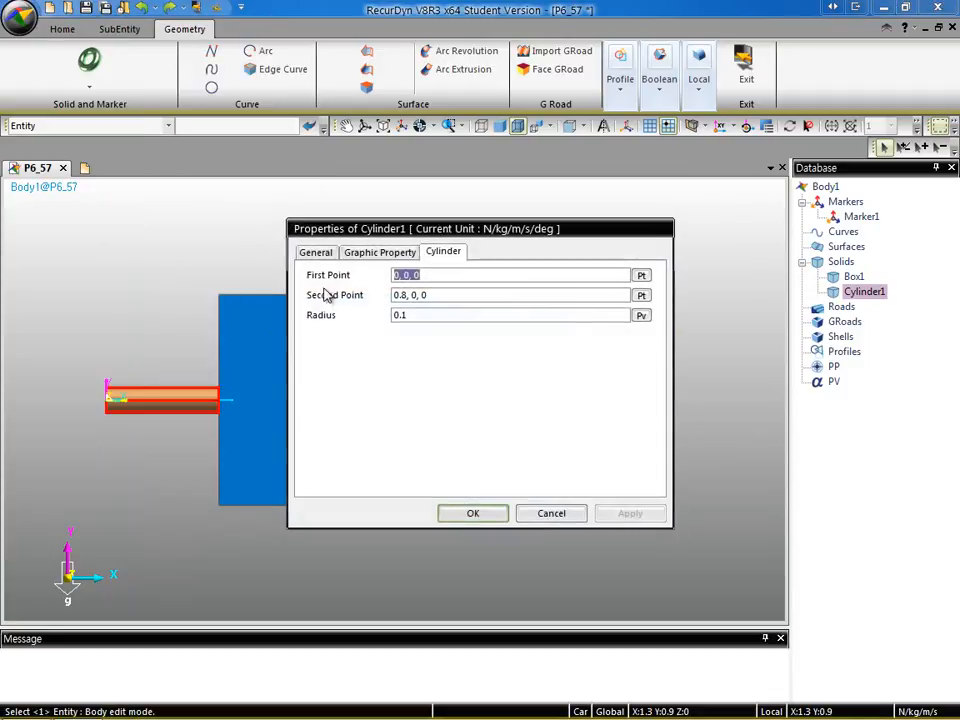
click(420, 318)
double_click(420, 318)
text(0.05)
key(Return)
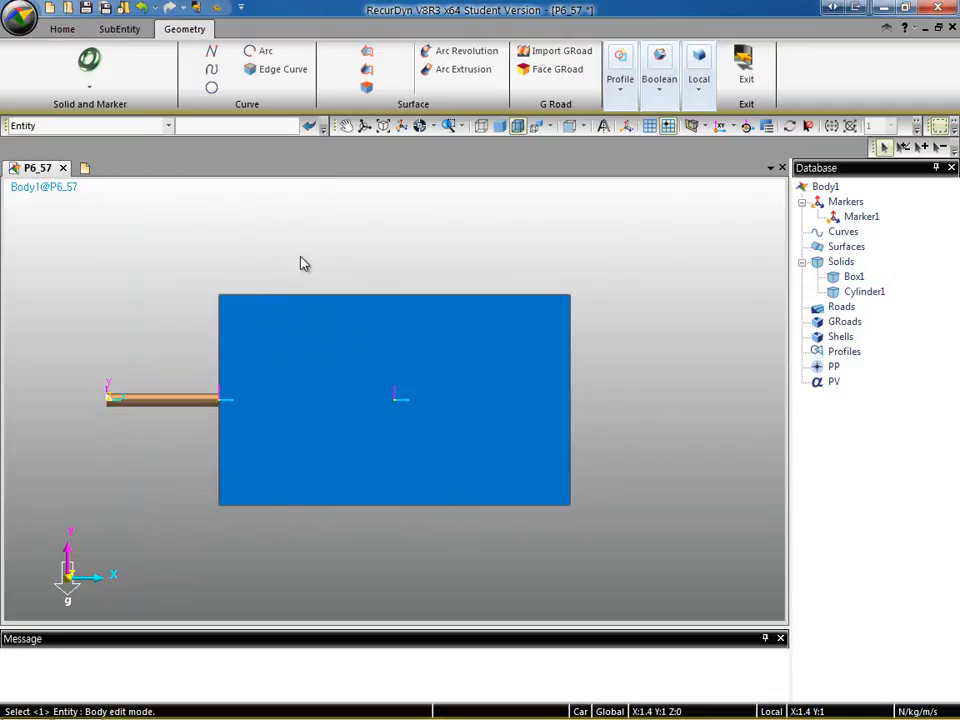
- Unite the rod Cylinder1 with the plate Box1 into Unite1
click(660, 95)
click(690, 122)
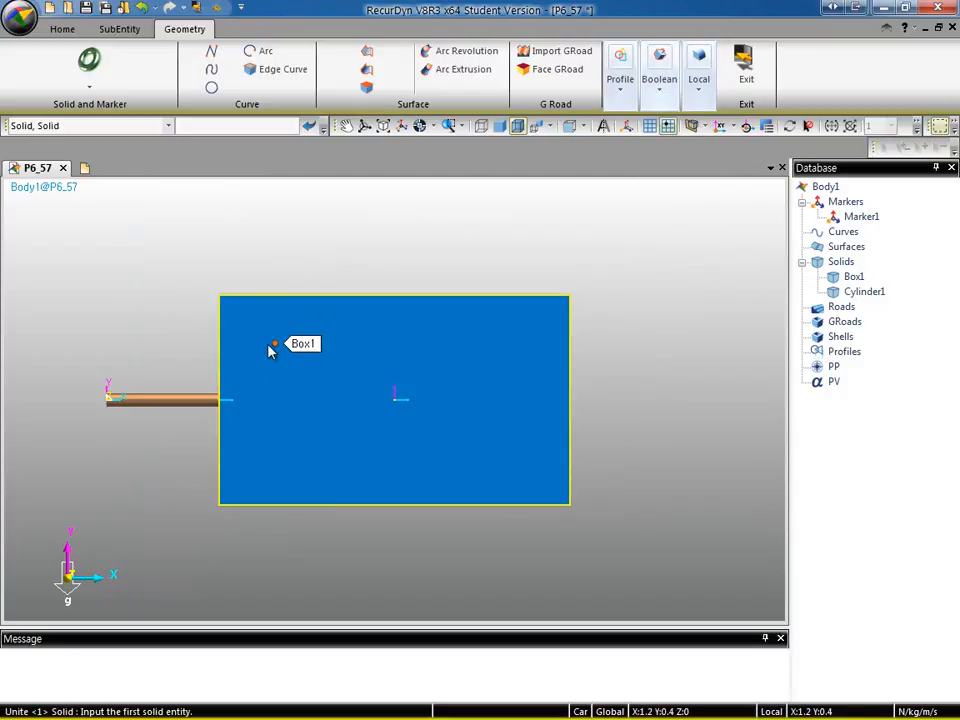
click(173, 398)
click(414, 361)
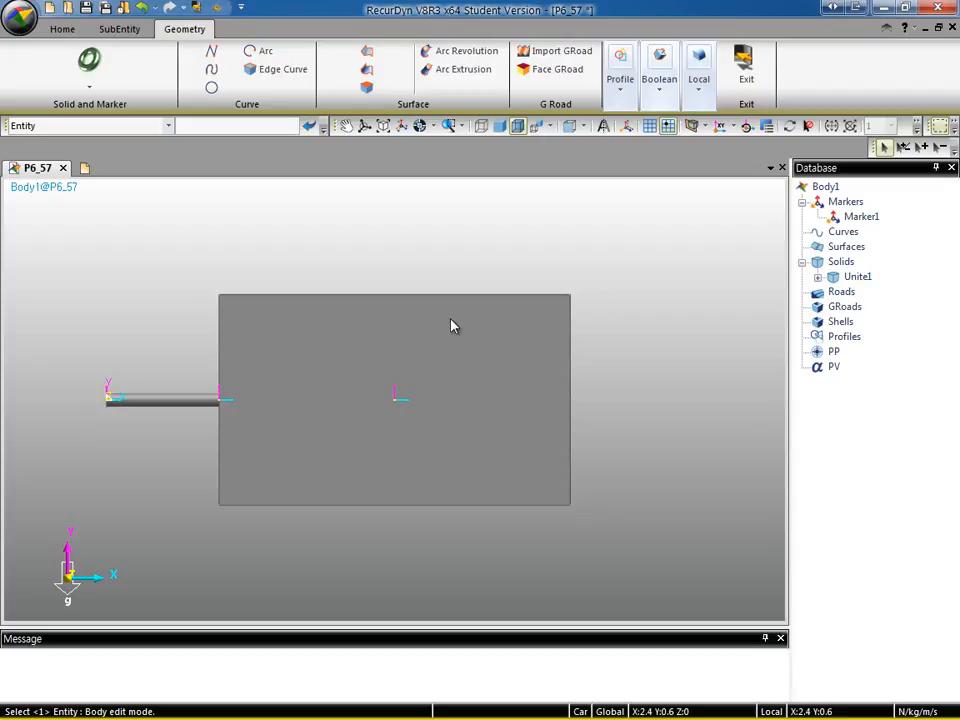
- Set Unite1's graphic colour to blue
right_click(452, 326)
click(541, 649)
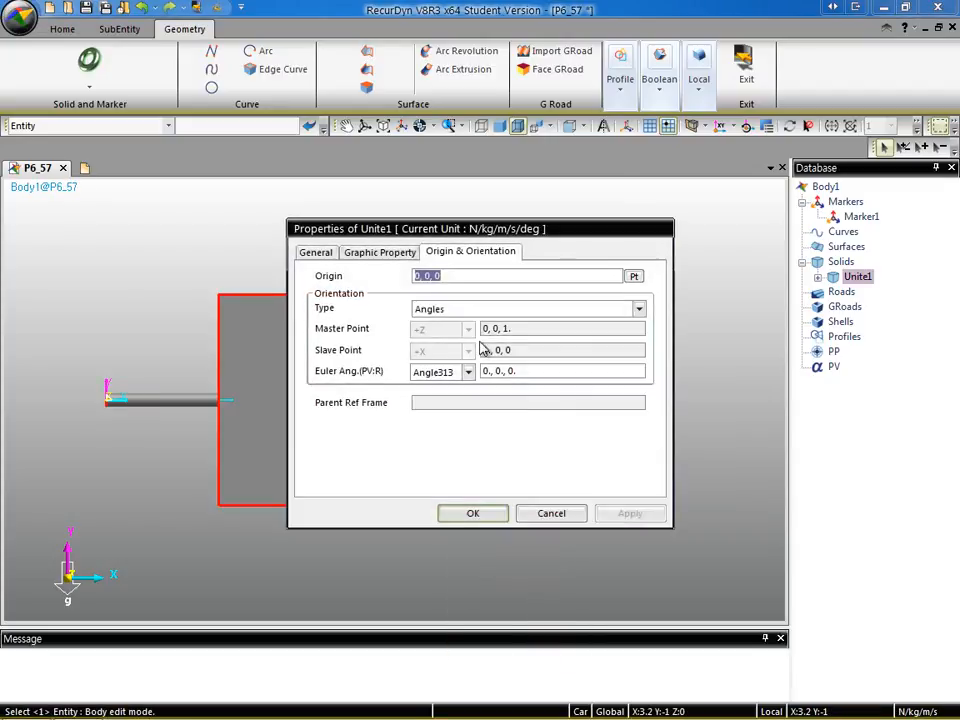
click(393, 257)
click(570, 281)
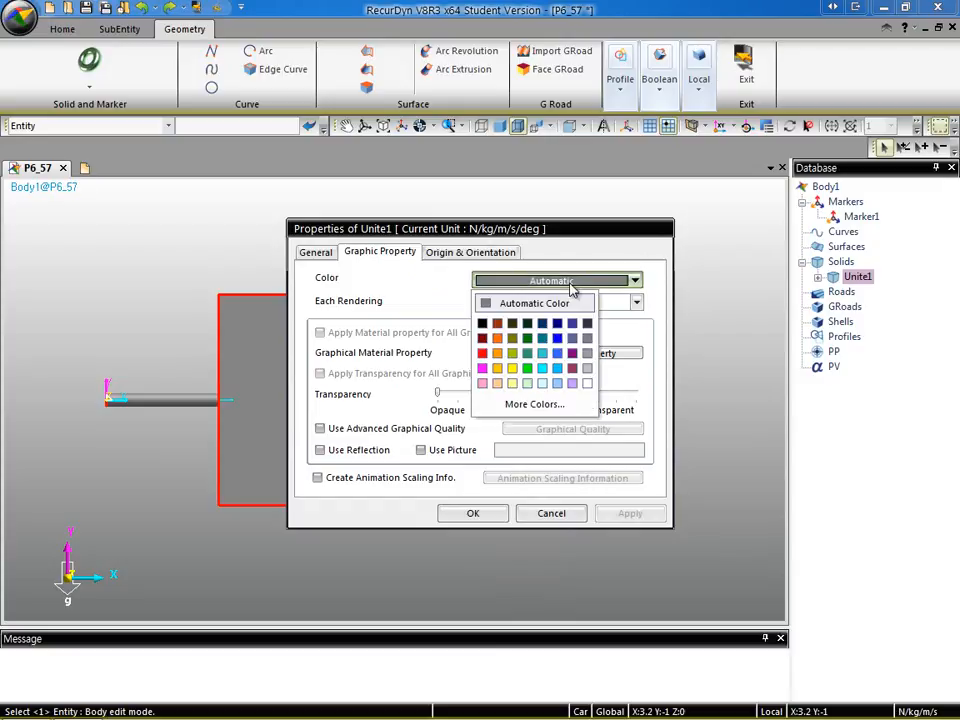
click(511, 385)
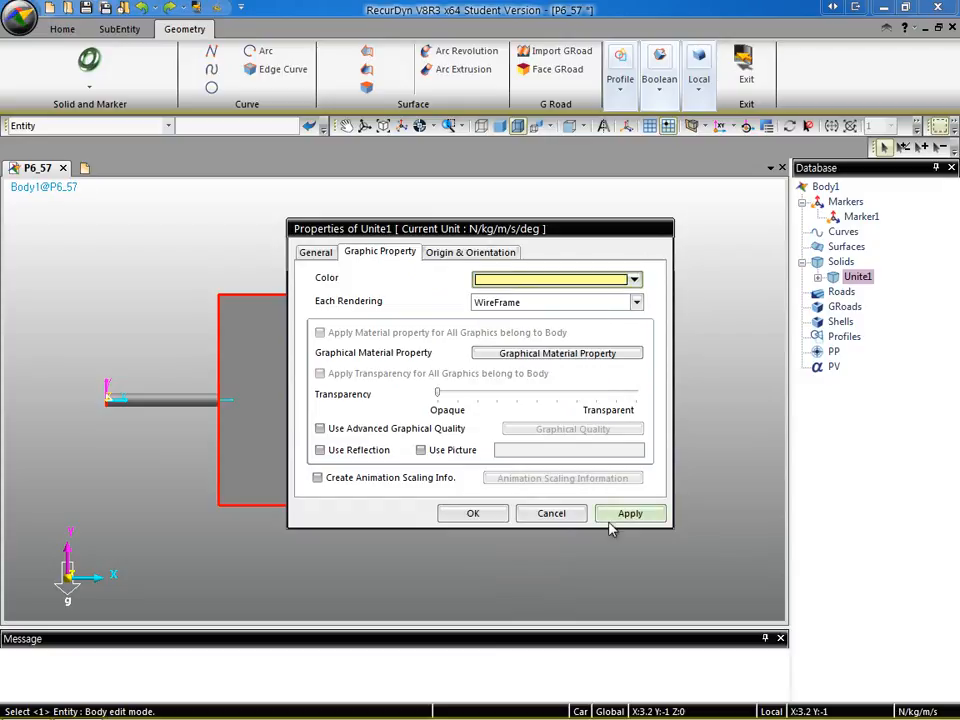
click(629, 514)
click(634, 280)
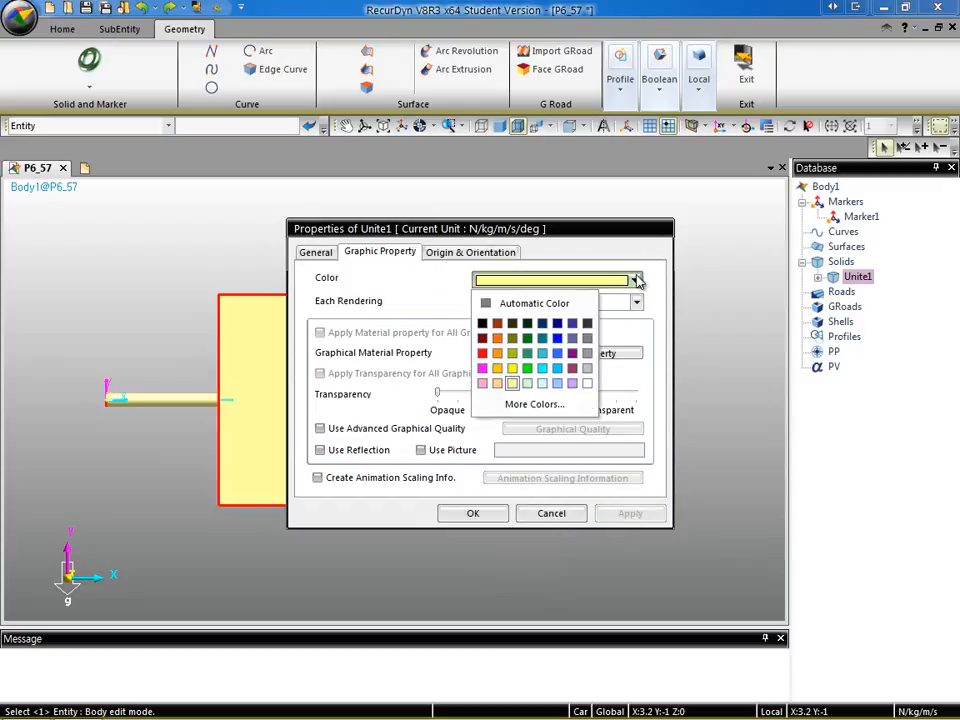
click(545, 355)
click(645, 515)
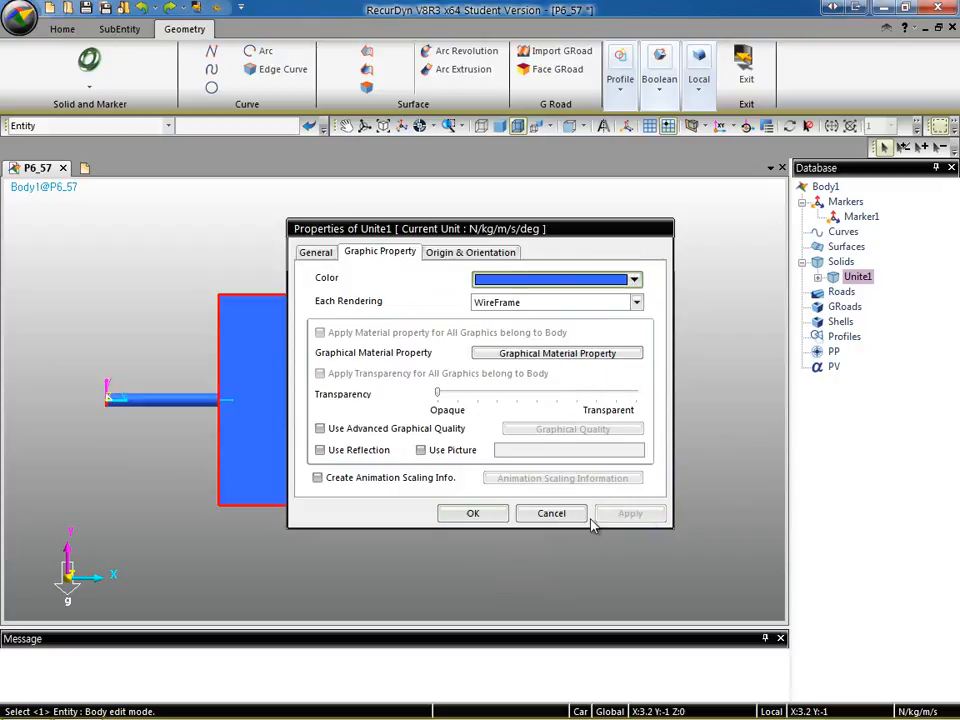
click(489, 514)
click(710, 392)
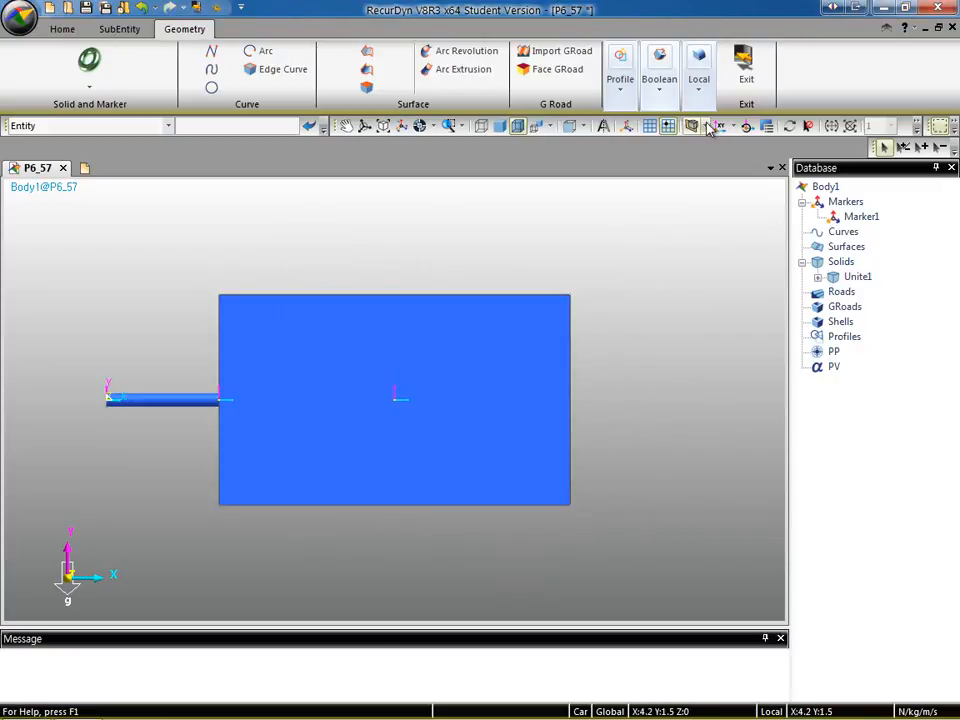
- Exit body editing and hand-write the dimensions 2.5, 1.5 and rod length 0.8 on the model
click(745, 70)
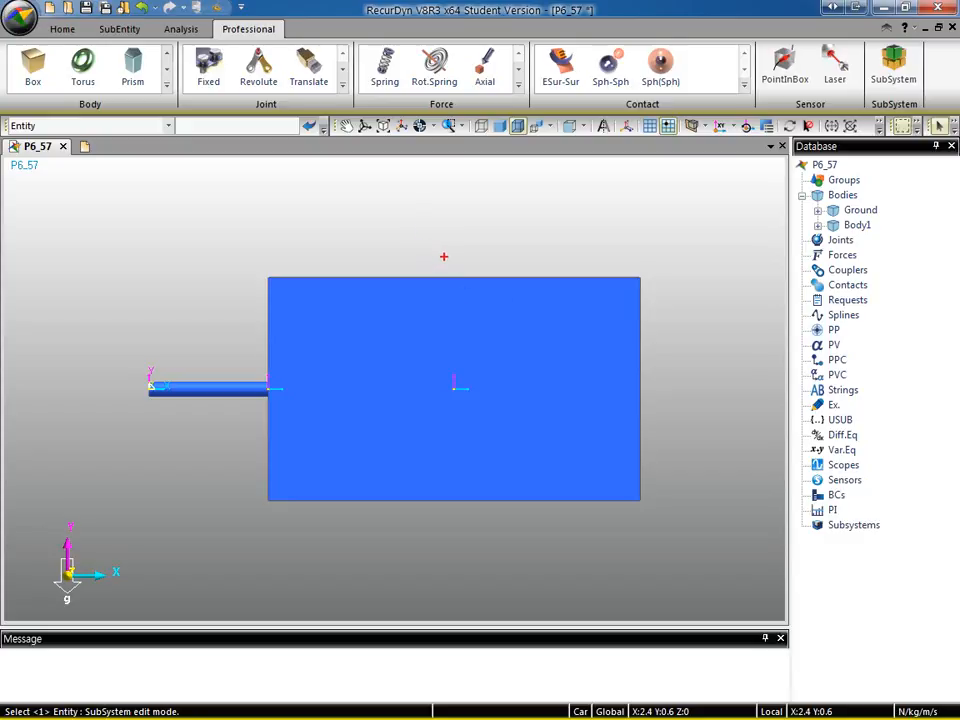
drag(437, 267, 474, 256)
mouse_move(648, 368)
mouse_down()
mouse_move(643, 393)
mouse_move(653, 392)
mouse_up()
mouse_move(671, 248)
mouse_down()
mouse_move(621, 302)
mouse_move(714, 256)
mouse_up()
click(682, 270)
click(720, 262)
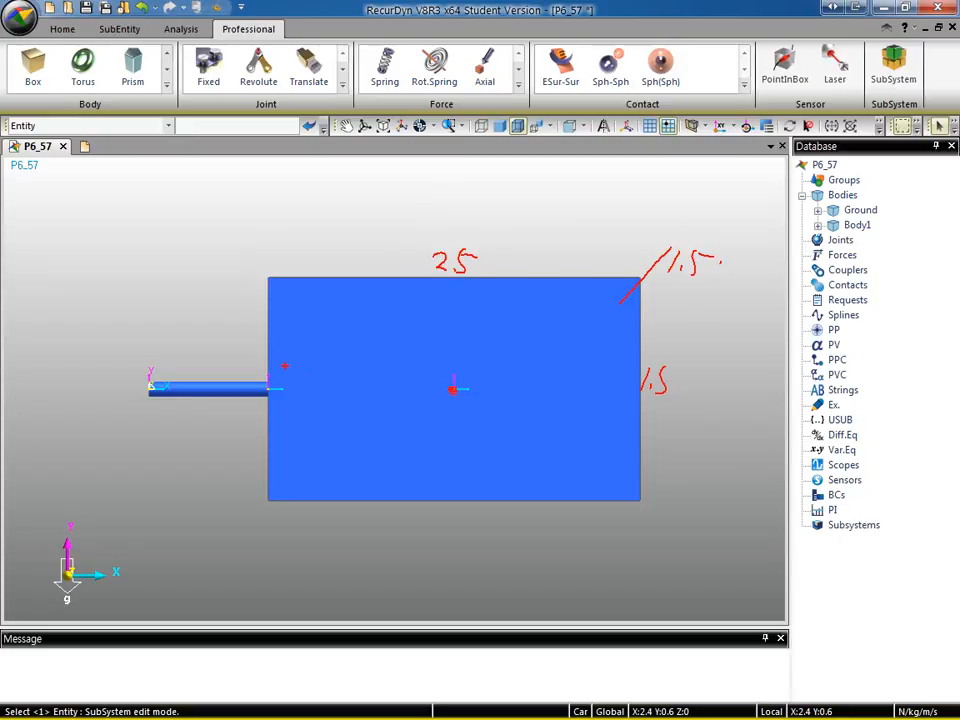
drag(205, 352, 232, 353)
click(216, 374)
- Draw a 2.05 arrow from the rod end to the plate centre G and begin the inertia formula
mouse_move(149, 386)
mouse_down()
mouse_move(149, 408)
mouse_move(324, 429)
mouse_move(445, 410)
mouse_up()
drag(445, 412, 420, 428)
drag(298, 452, 318, 462)
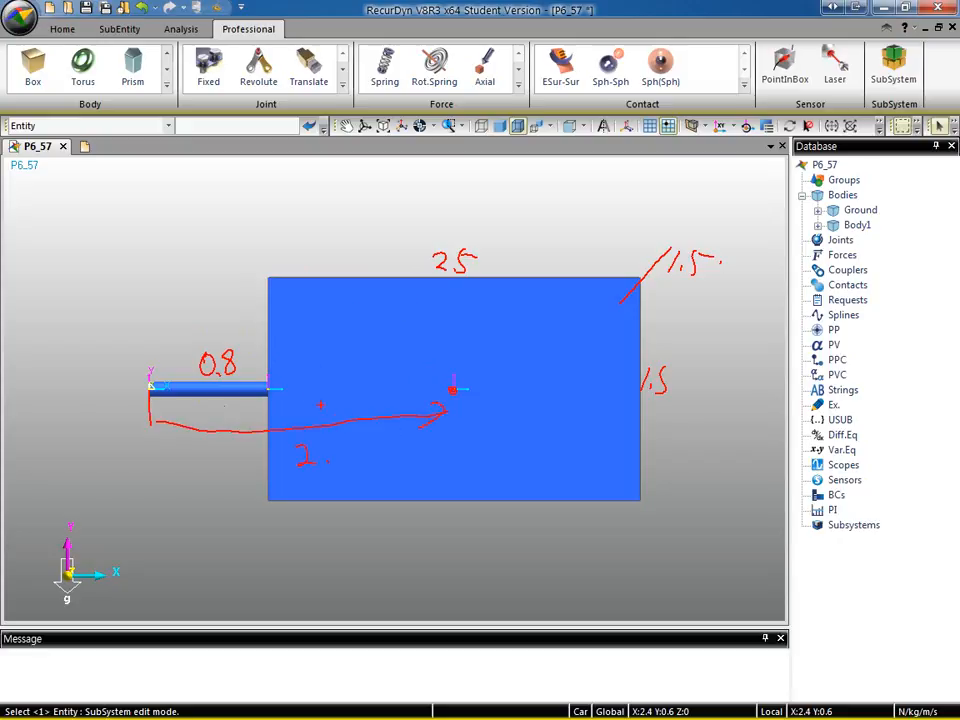
mouse_move(343, 442)
mouse_down()
mouse_move(354, 460)
mouse_move(370, 440)
mouse_up()
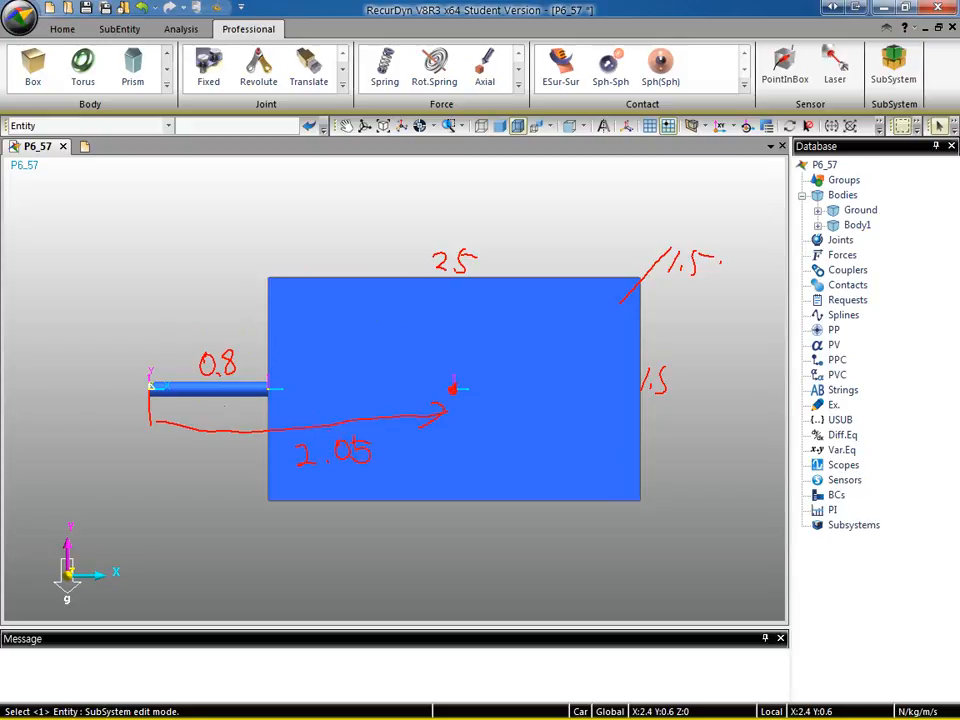
mouse_move(216, 382)
mouse_down()
mouse_move(229, 393)
mouse_move(215, 394)
mouse_up()
drag(458, 409, 472, 405)
drag(301, 529, 321, 527)
mouse_move(311, 529)
mouse_down()
mouse_move(311, 551)
mouse_move(351, 546)
mouse_up()
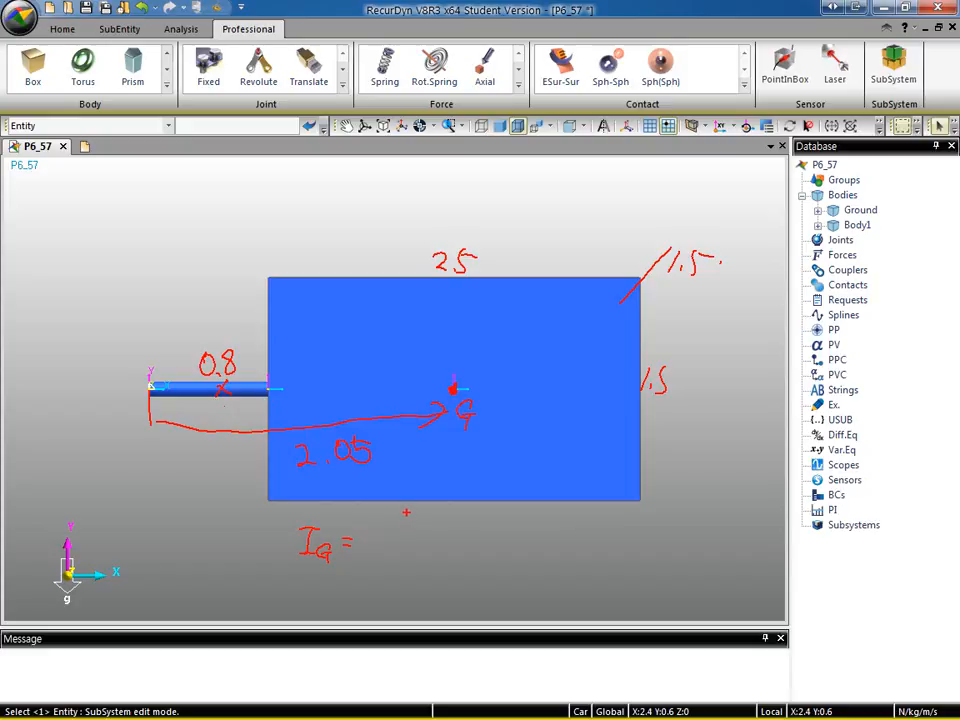
- Write I_G = 1/12 m(2.5²+1.5²) = 4250 with m = 60 beside it, circling the result
mouse_move(388, 547)
mouse_down()
mouse_move(381, 516)
mouse_move(413, 546)
mouse_move(443, 538)
mouse_up()
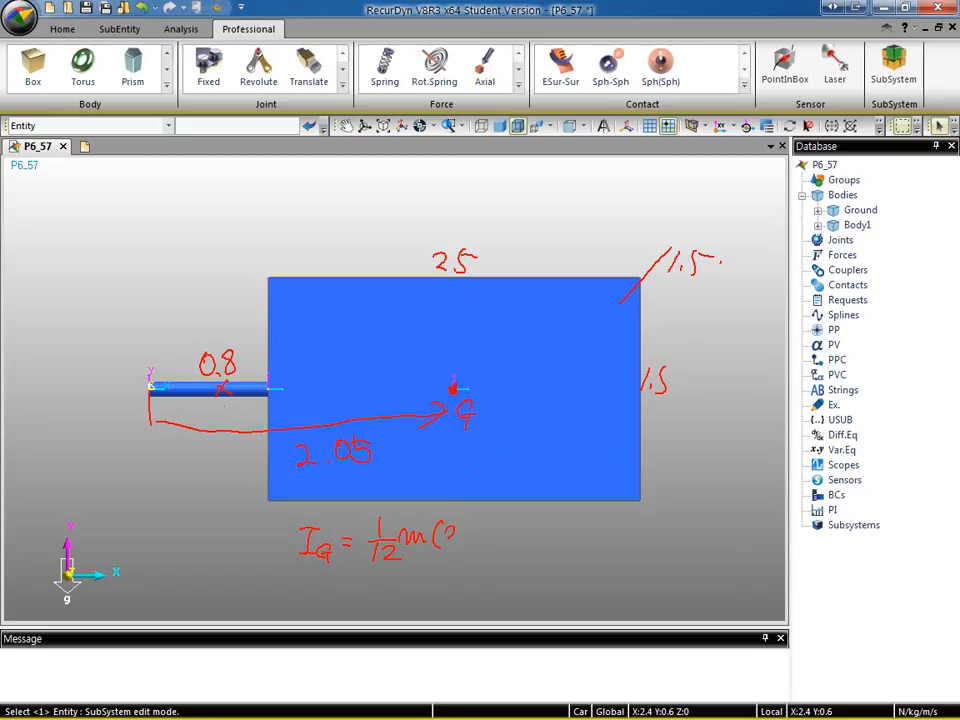
mouse_move(467, 530)
mouse_down()
mouse_move(482, 521)
mouse_move(515, 545)
mouse_move(535, 540)
mouse_move(552, 517)
mouse_move(557, 548)
mouse_up()
drag(569, 532, 582, 531)
drag(571, 538, 583, 539)
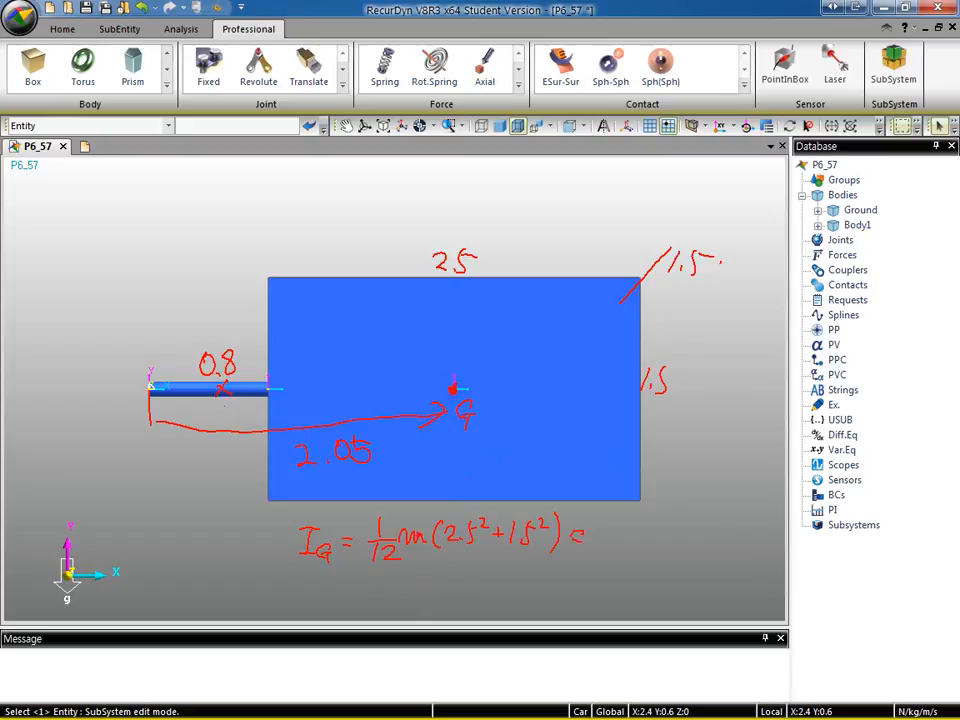
mouse_move(648, 450)
mouse_down()
mouse_move(680, 452)
mouse_move(695, 441)
mouse_up()
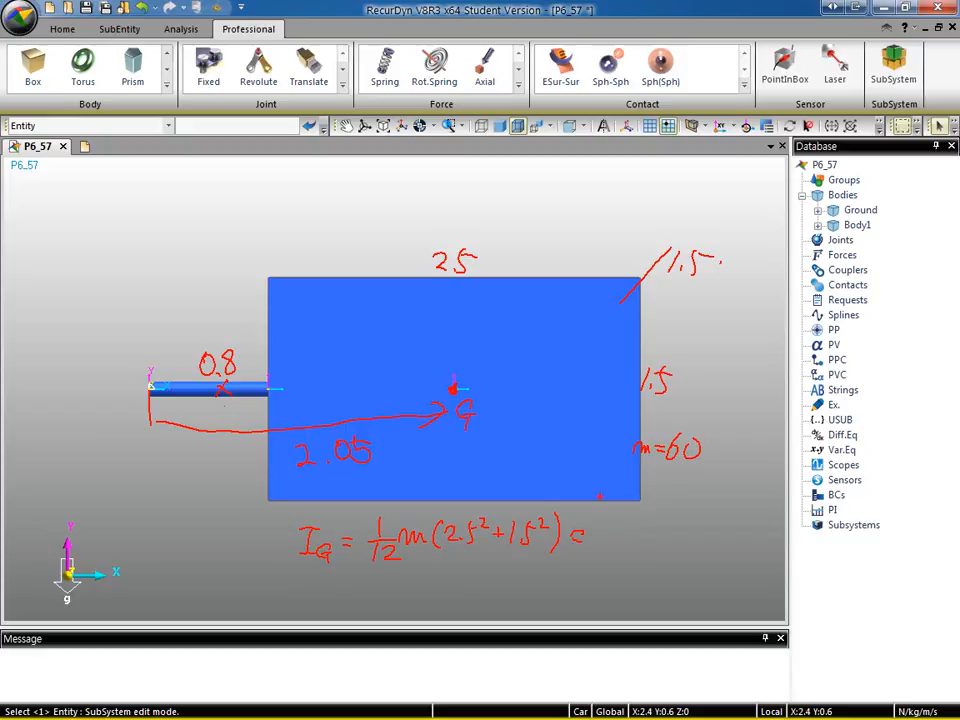
mouse_move(602, 523)
mouse_down()
mouse_move(614, 534)
mouse_move(605, 543)
mouse_up()
drag(620, 523, 637, 541)
mouse_move(641, 520)
mouse_down()
mouse_move(635, 543)
mouse_move(655, 520)
mouse_up()
drag(662, 521, 664, 520)
mouse_move(590, 547)
mouse_down()
mouse_move(692, 541)
mouse_move(604, 557)
mouse_move(641, 569)
mouse_up()
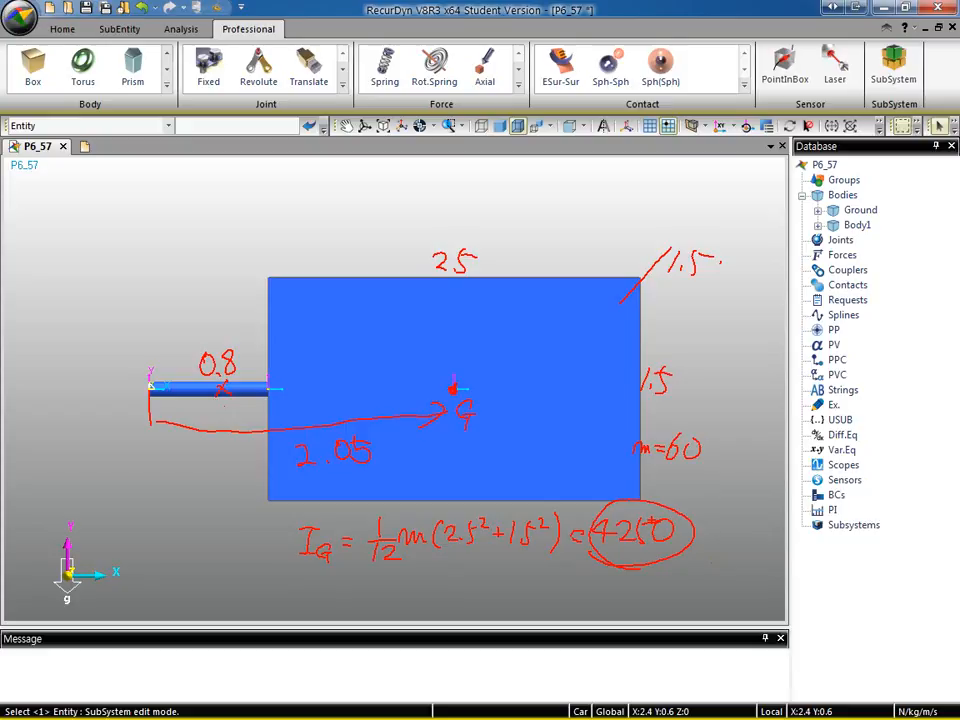
- Give Body1 user-input mass 6000 and inertia Ixx 1, Iyy 1, Izz 4250
key(Escape)
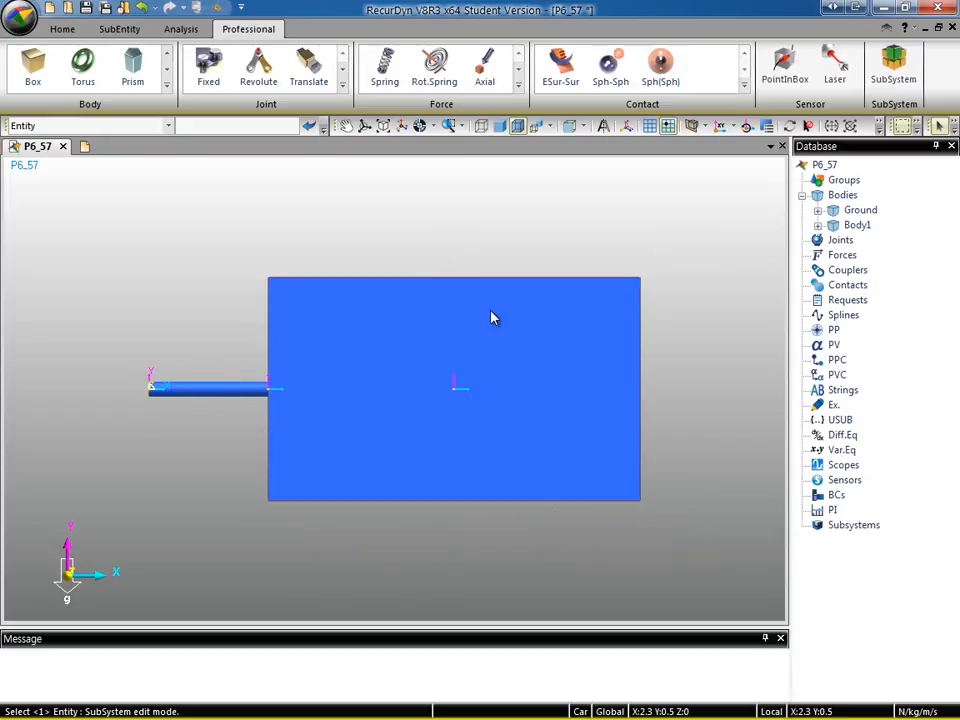
click(491, 318)
right_click(491, 318)
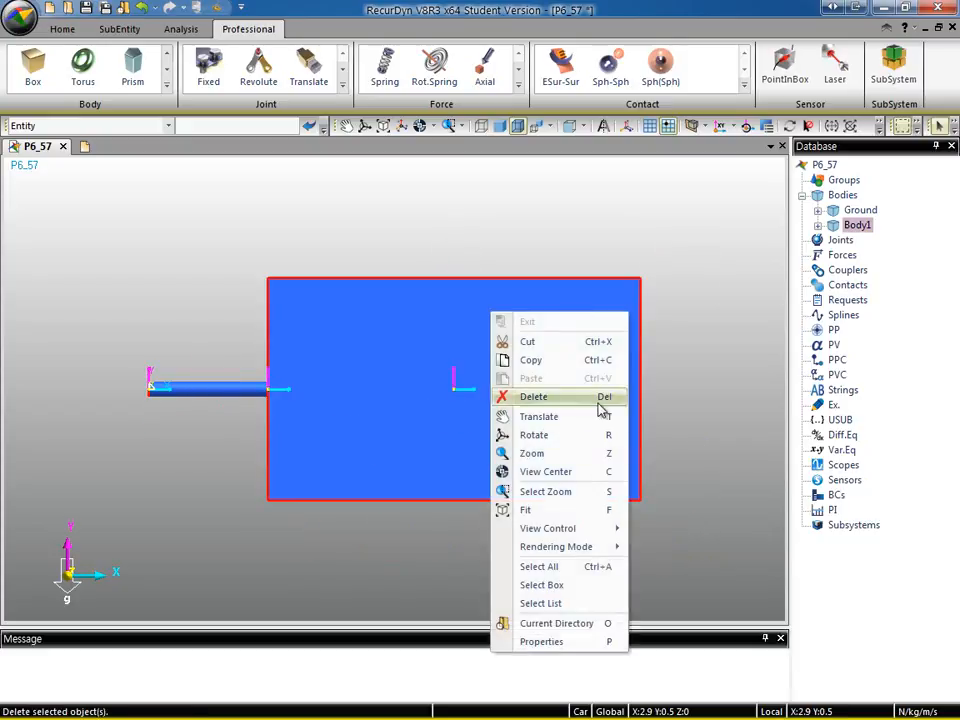
click(585, 640)
click(534, 279)
click(534, 293)
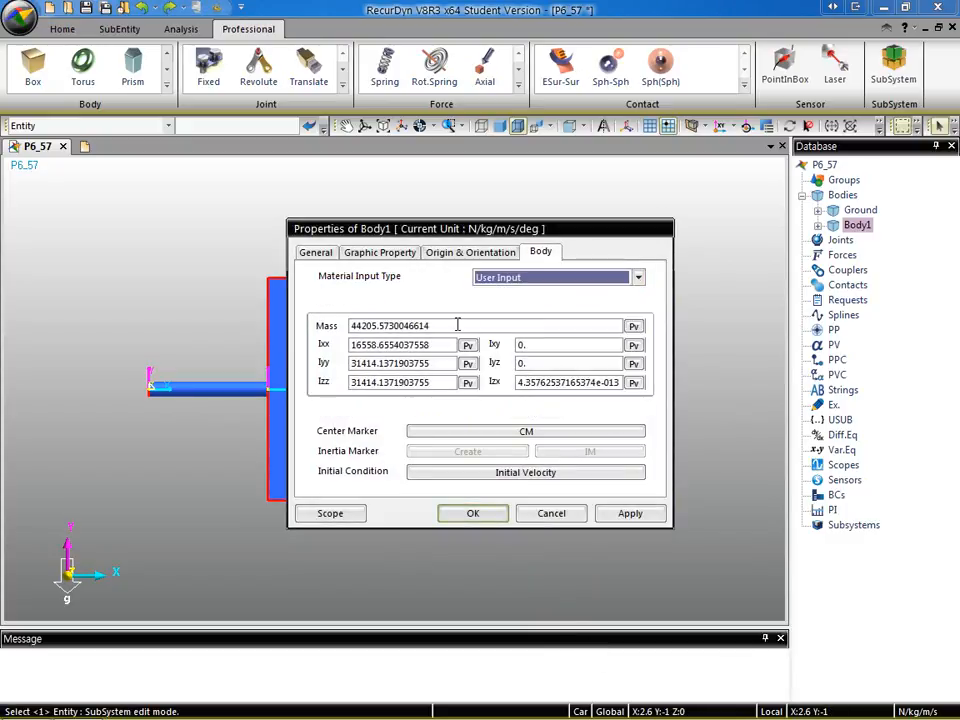
drag(456, 324, 340, 326)
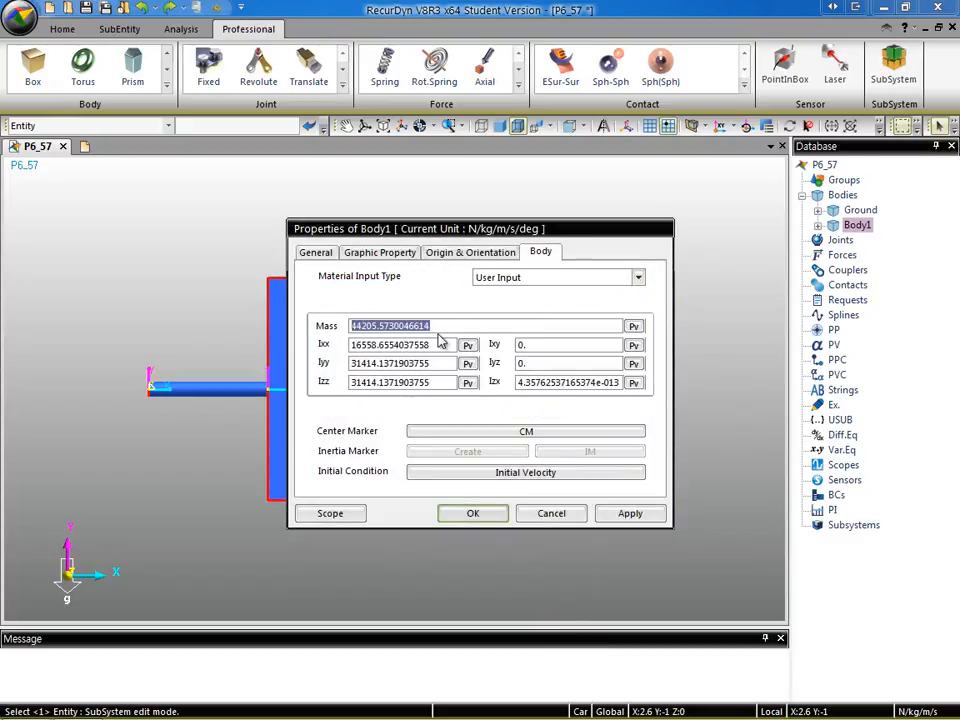
text(6000)
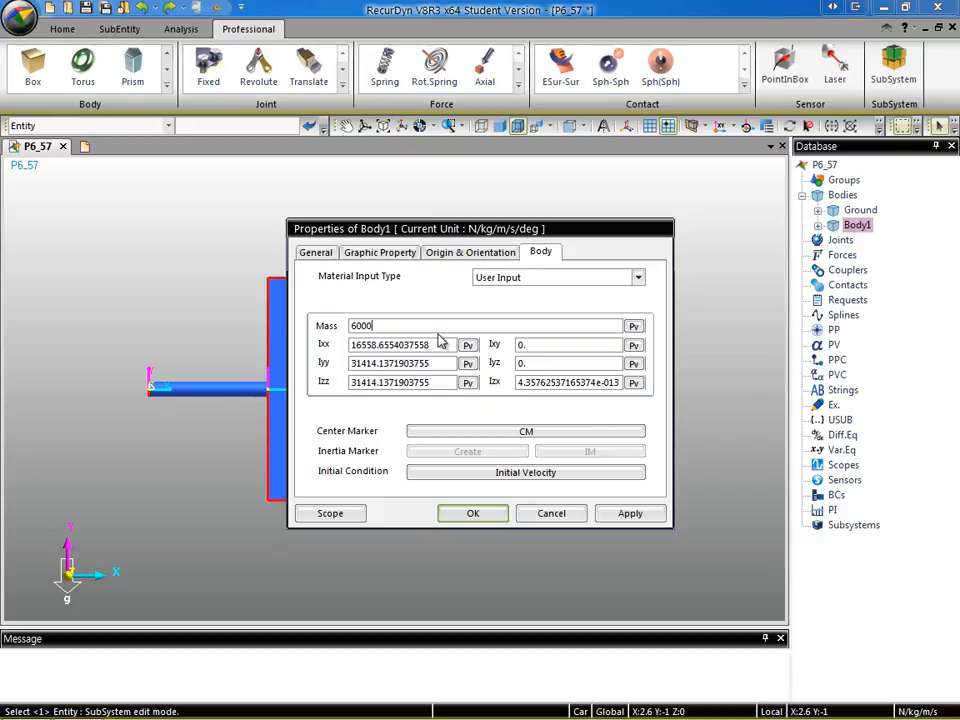
drag(430, 345, 322, 373)
text(1)
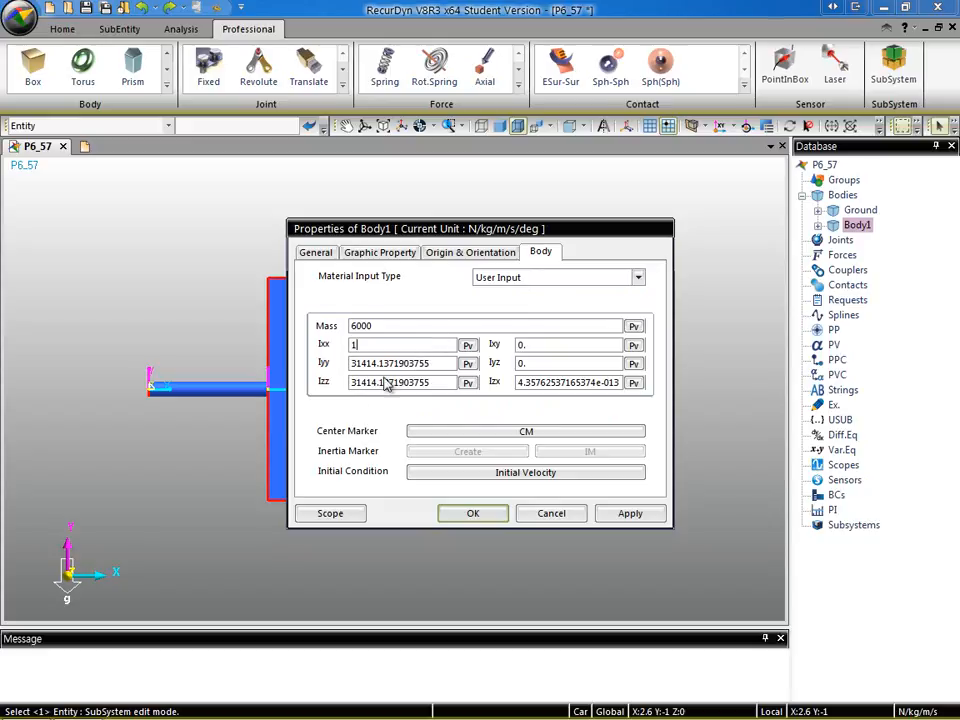
drag(428, 364, 352, 364)
text(1)
drag(435, 381, 348, 383)
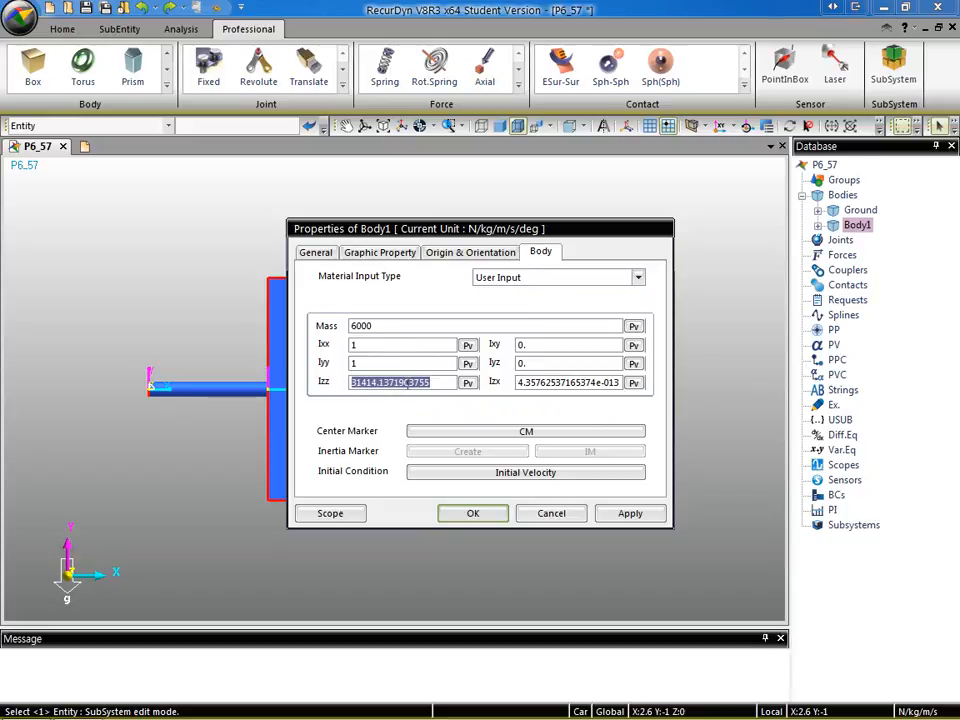
text(4250)
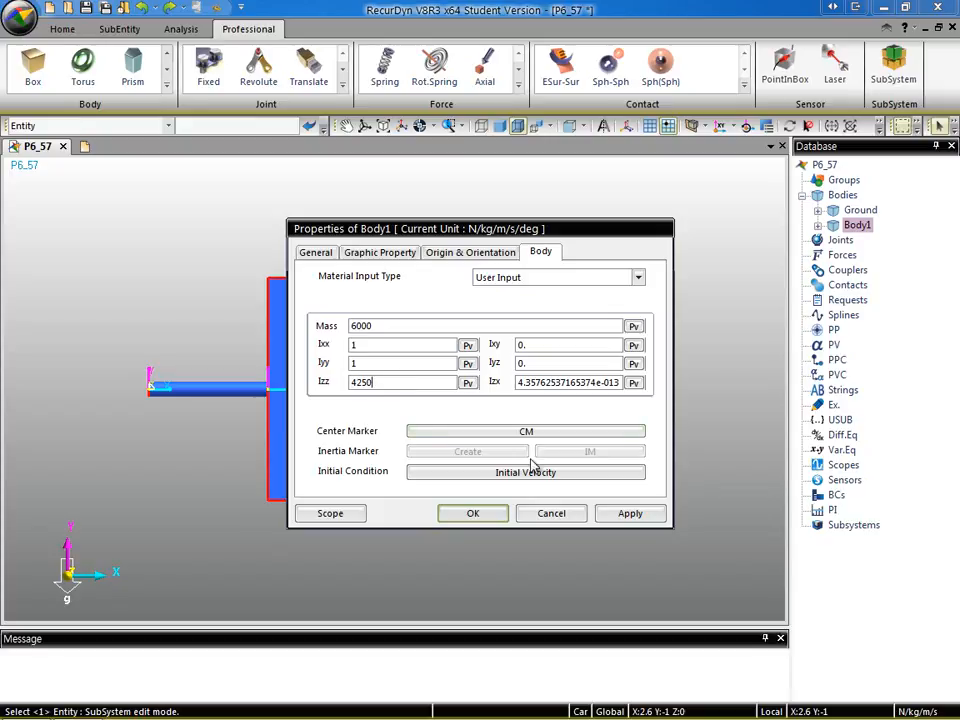
click(627, 516)
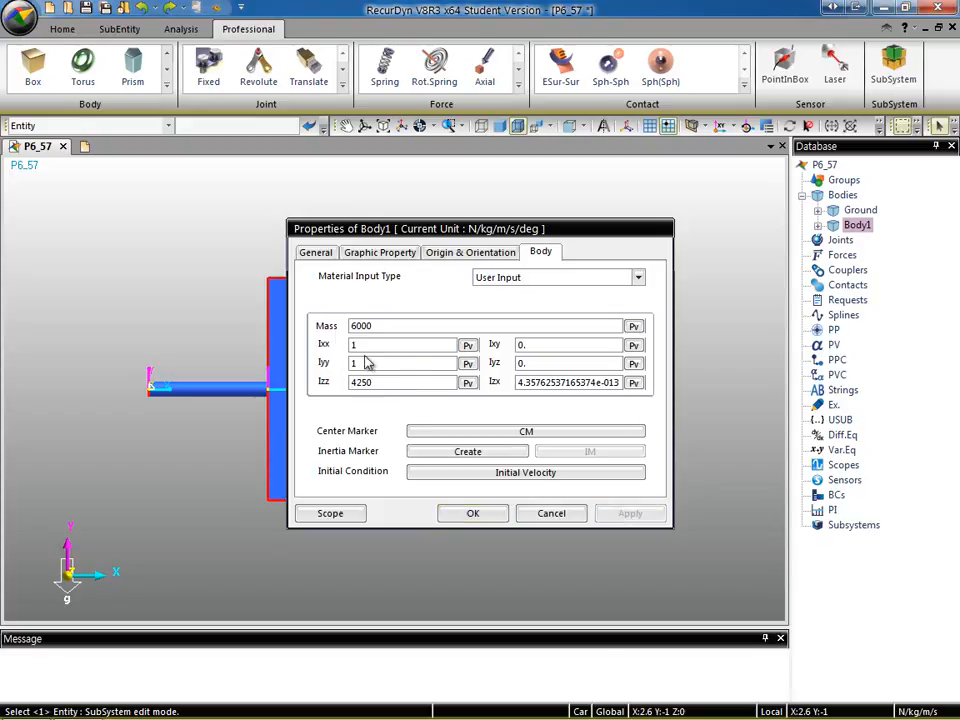
- Set Body1's centre-of-mass origin to 2.05, 0, 0
drag(476, 235, 620, 211)
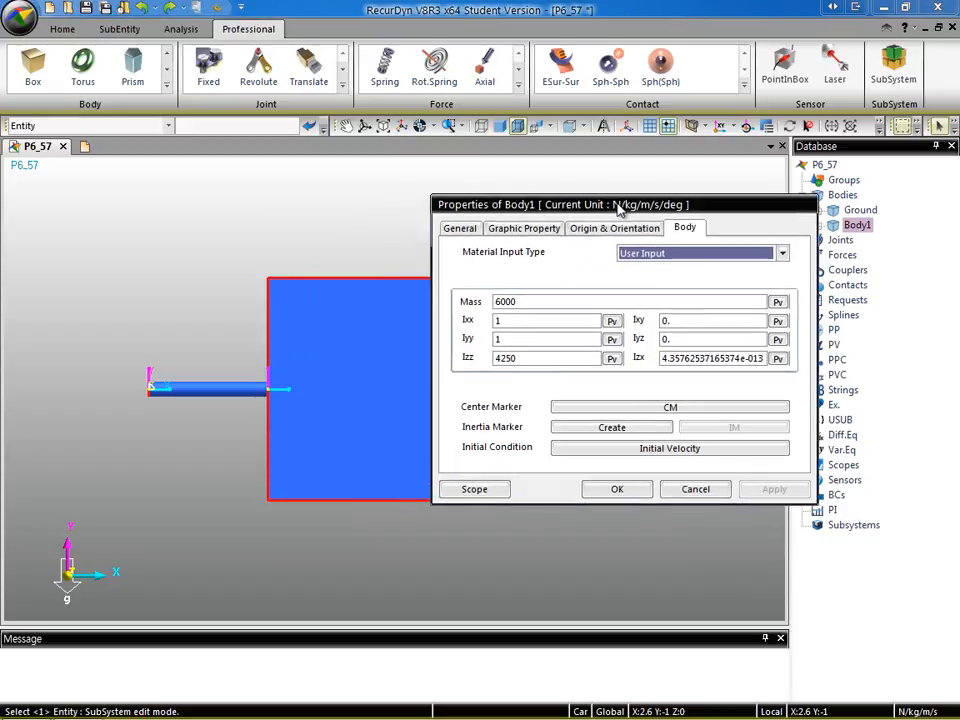
click(688, 416)
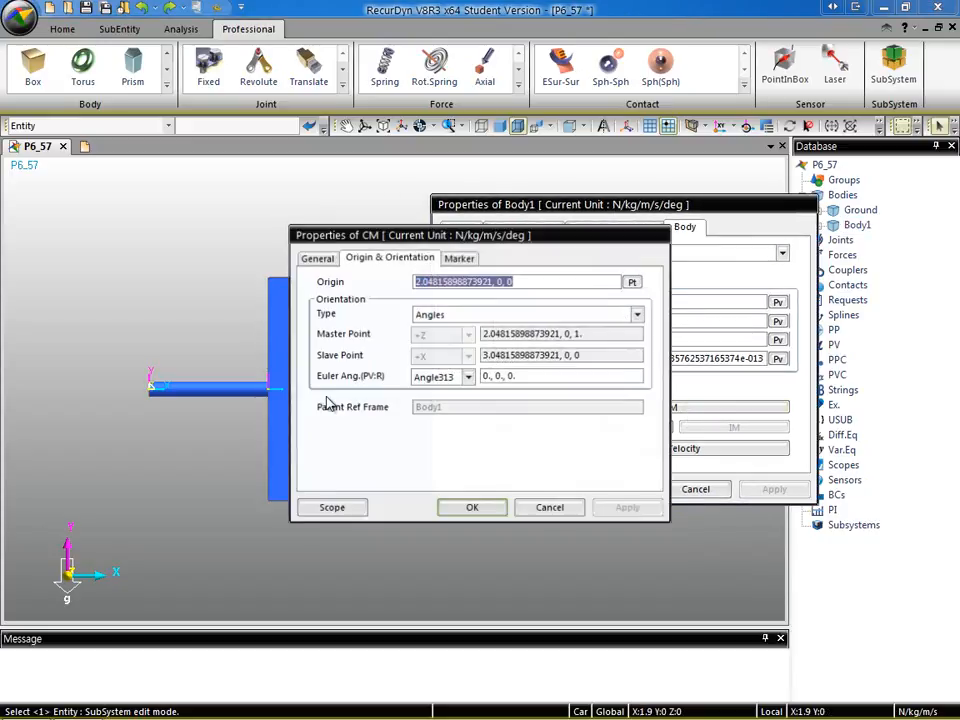
click(531, 281)
drag(531, 281, 491, 281)
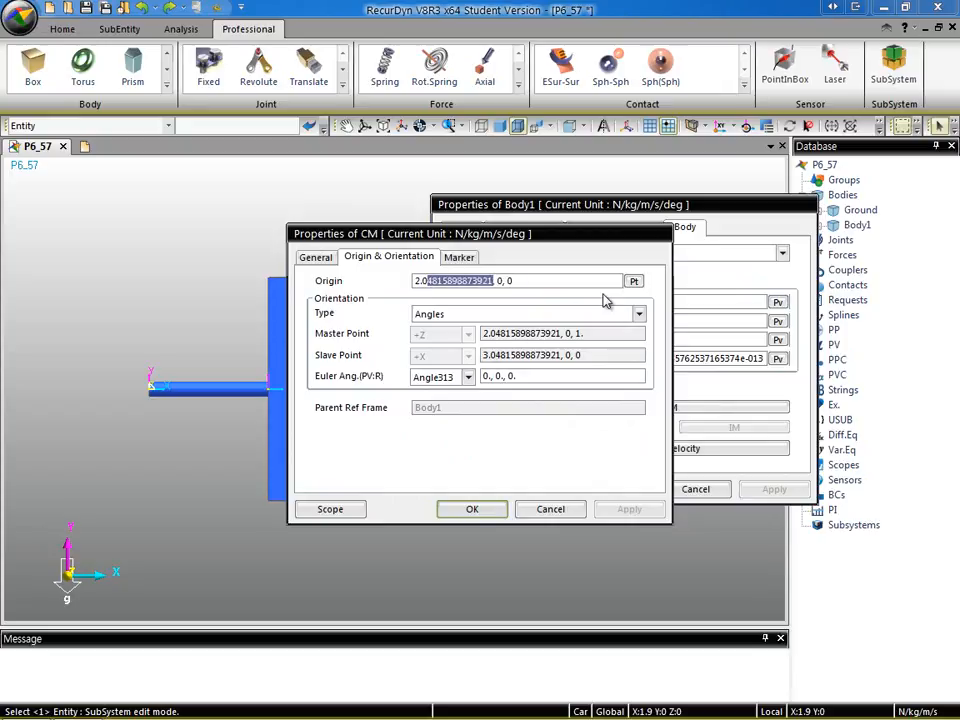
text(5)
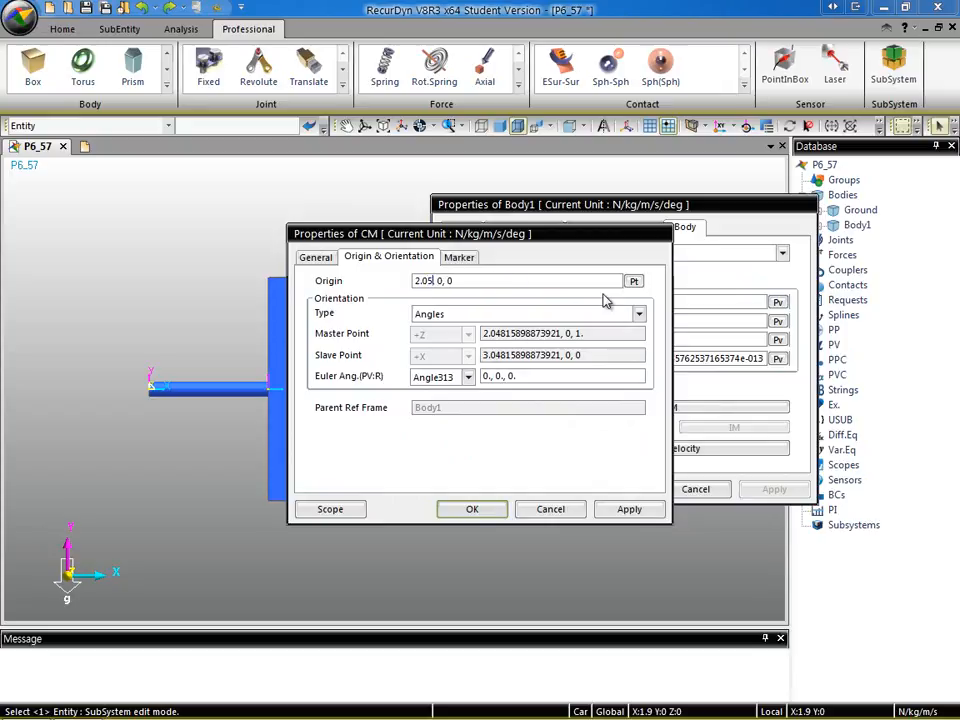
click(634, 511)
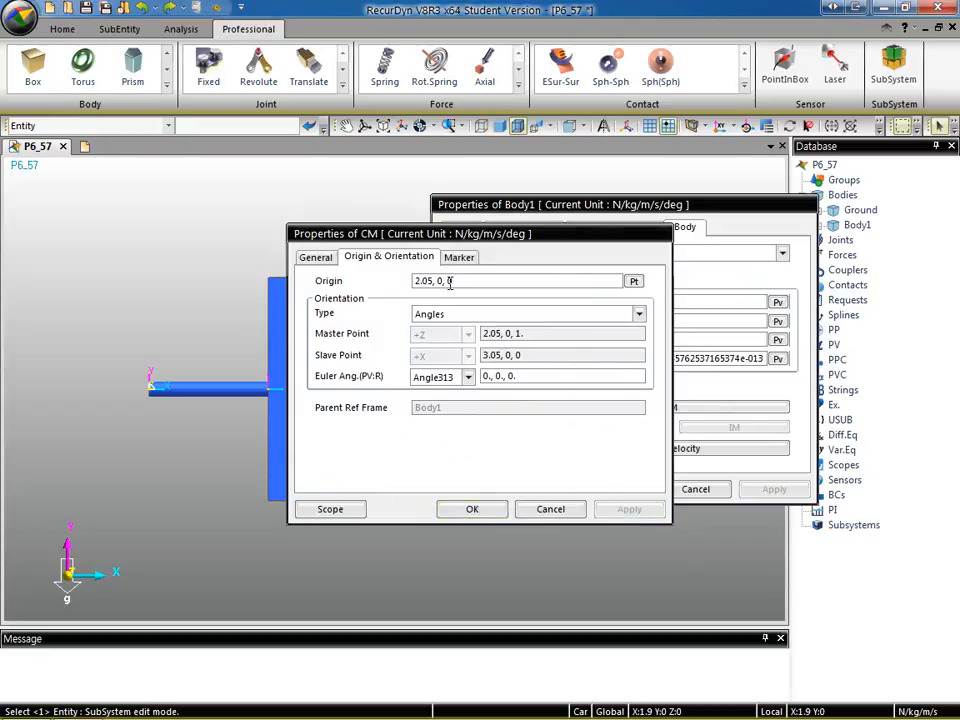
click(491, 511)
- Confirm Body1's properties and add RevJoint1 between Ground and Body1 at the rod end (0, 0, 0)
click(615, 489)
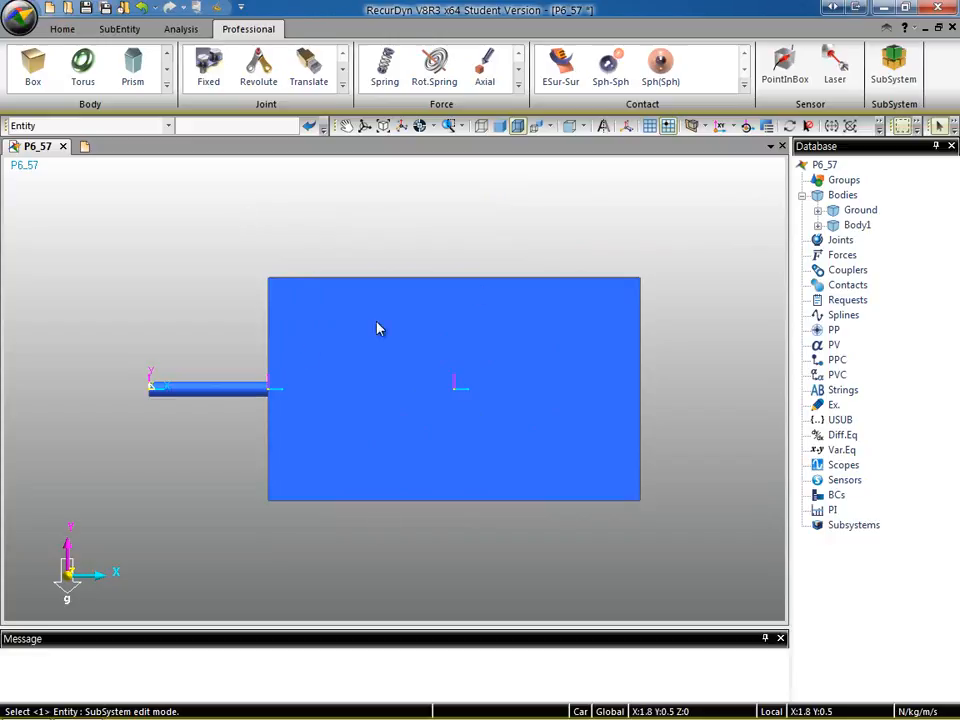
click(258, 71)
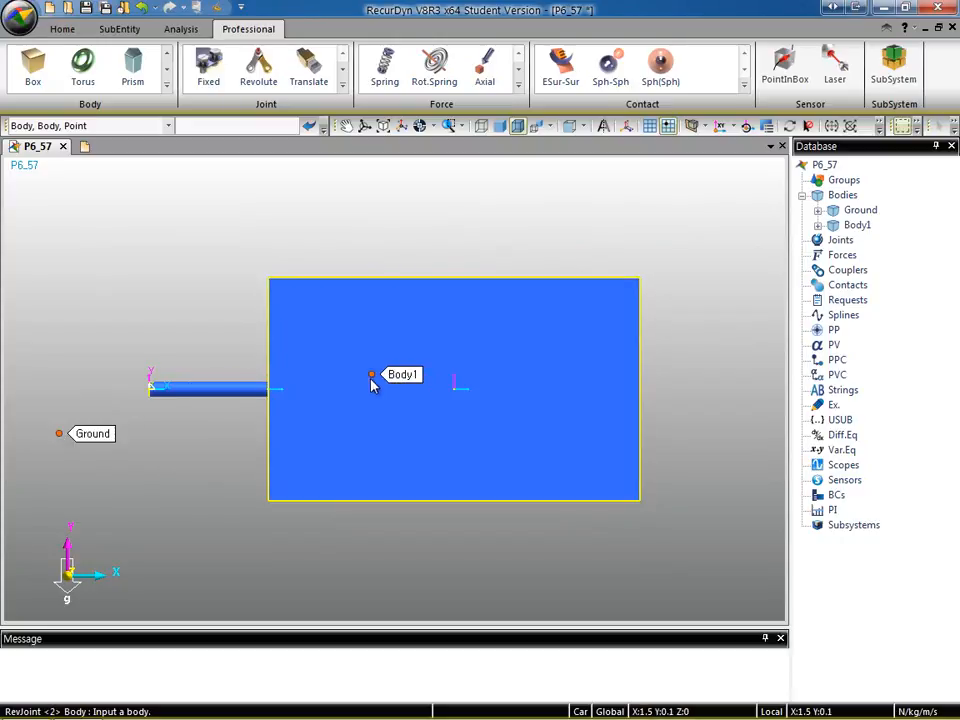
click(228, 398)
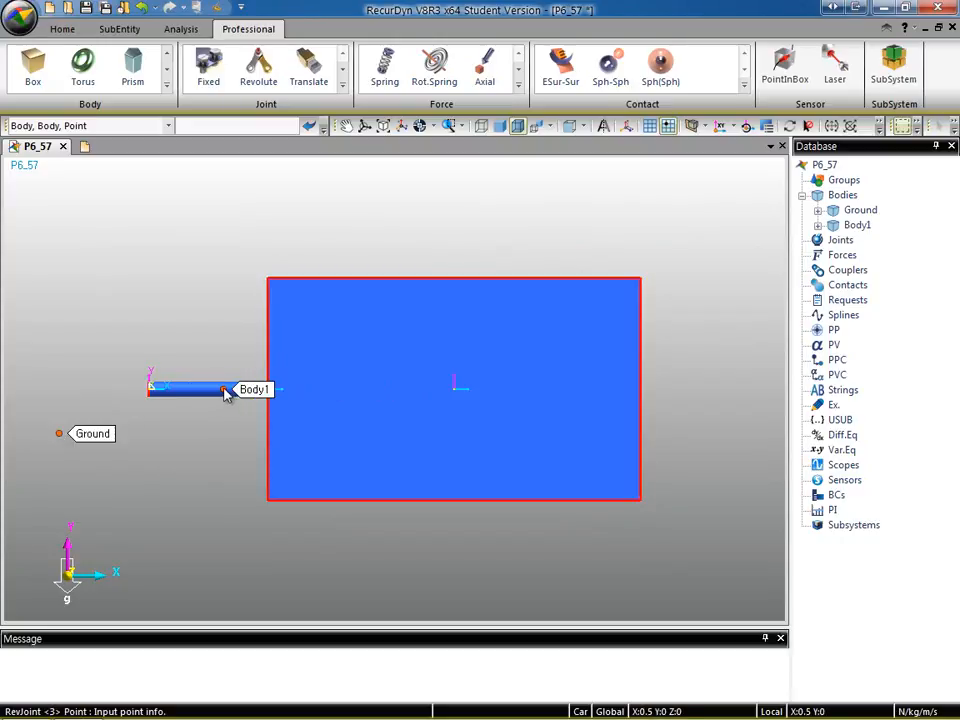
click(149, 390)
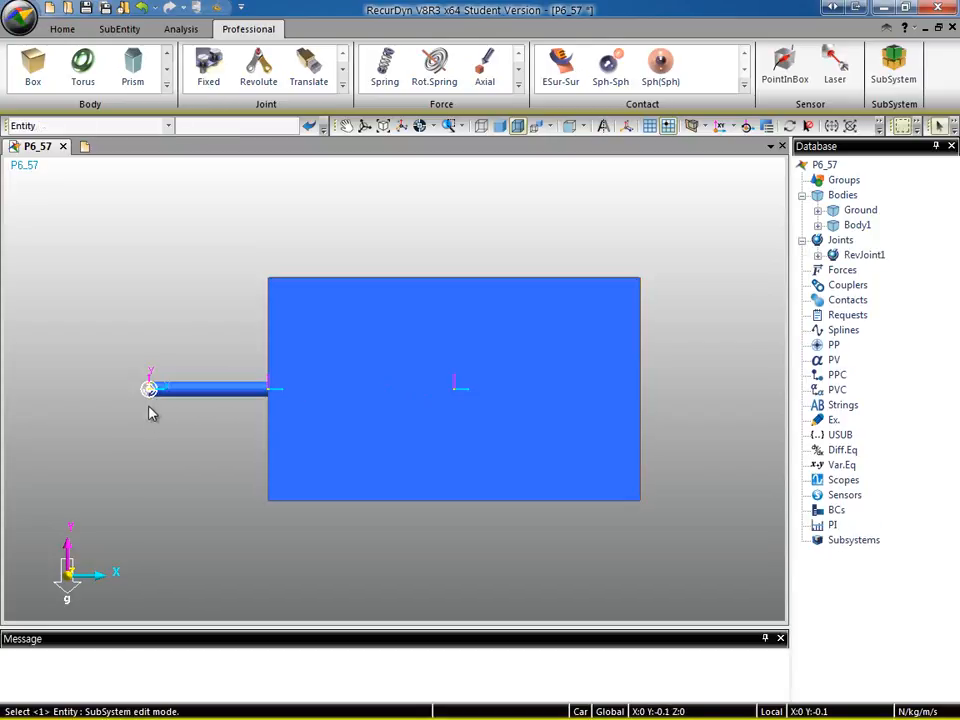
scroll(163, 396, down, 1)
scroll(163, 397, up, 2)
middle_drag(169, 362, 183, 344)
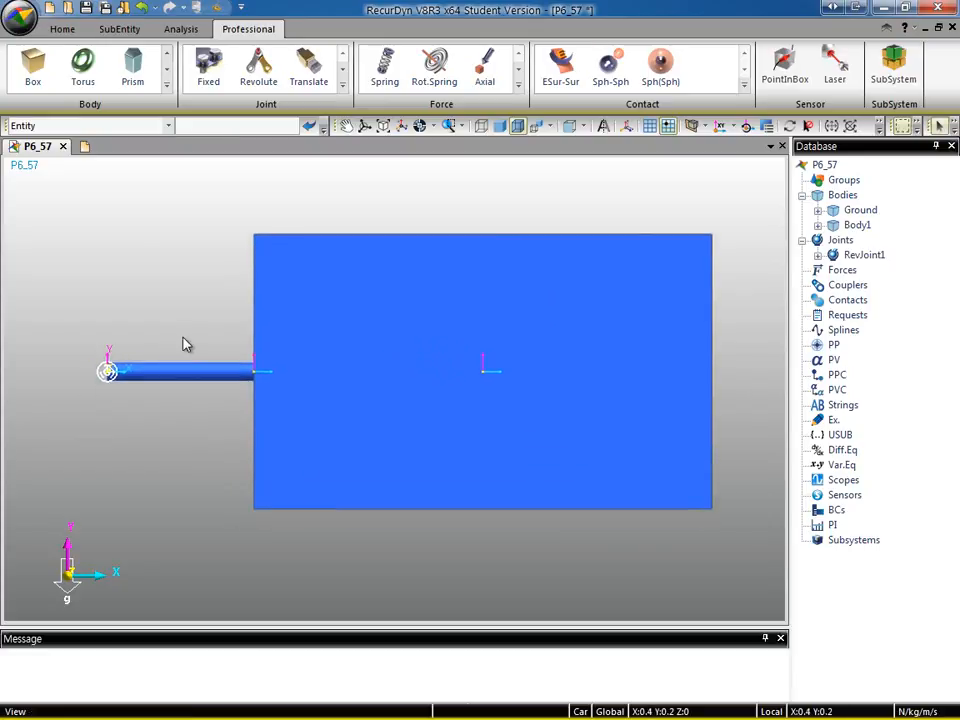
click(105, 373)
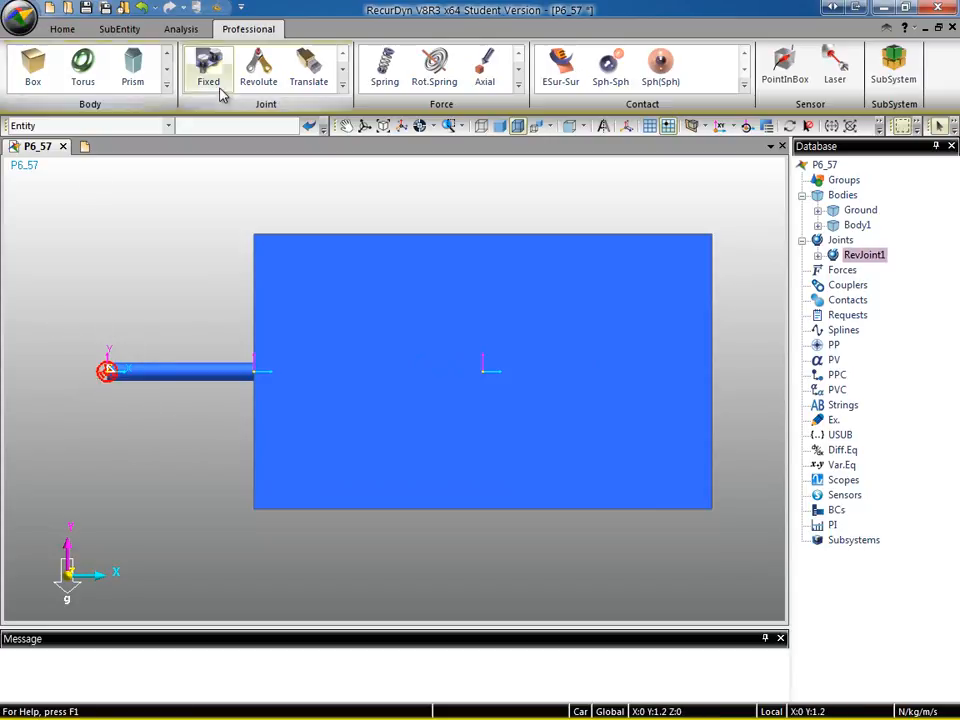
- Create a Rot.Axial force using the Joint method and apply it to RevJoint1
click(342, 86)
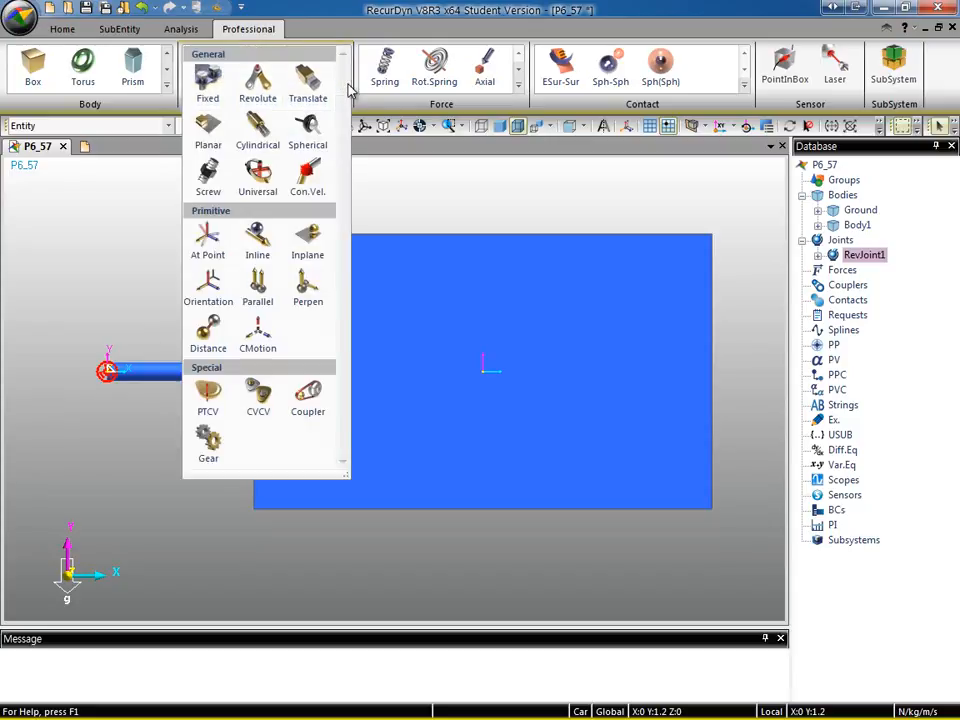
click(414, 189)
click(518, 86)
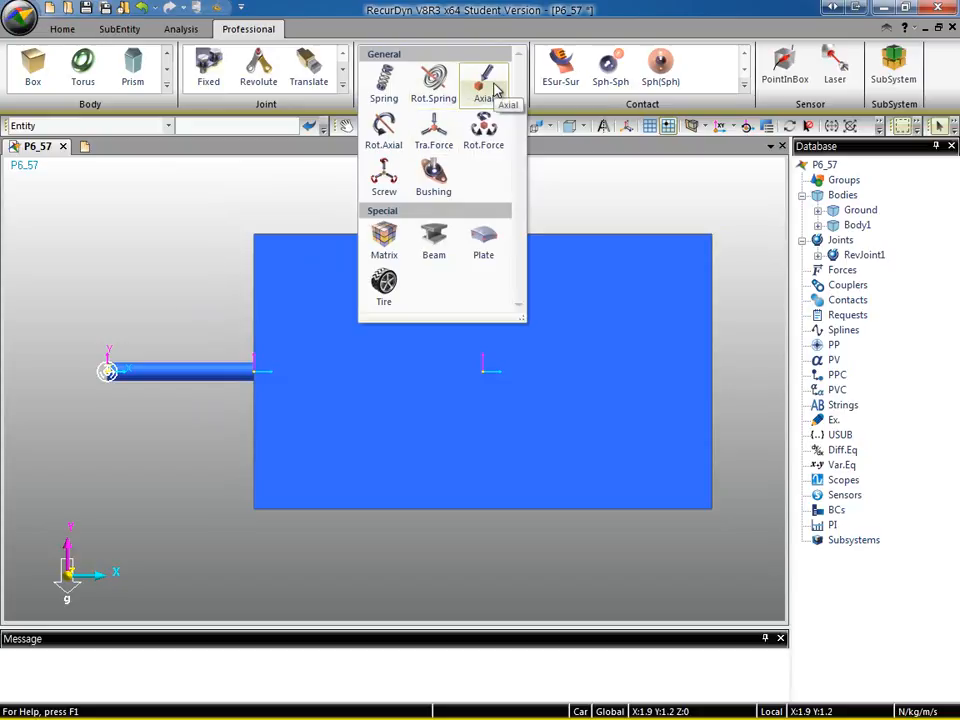
click(385, 135)
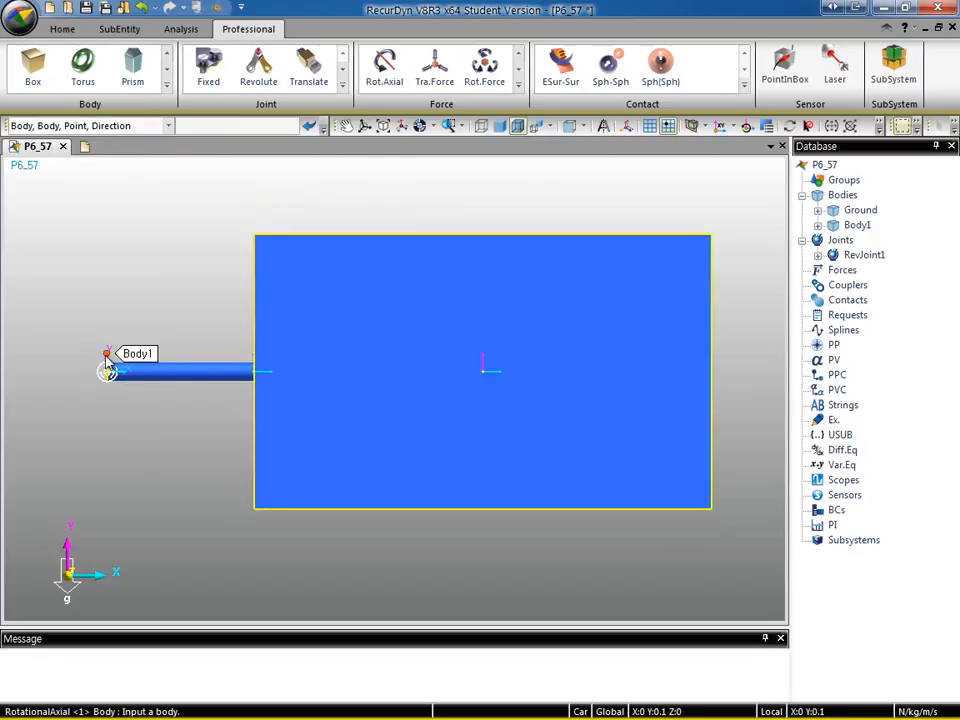
click(169, 127)
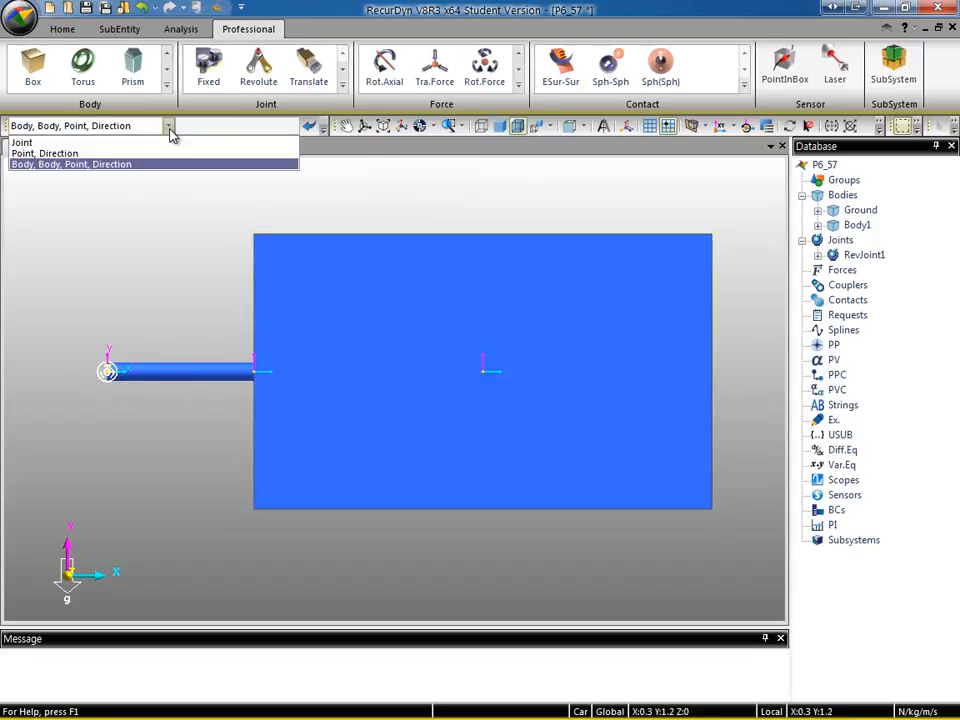
click(37, 145)
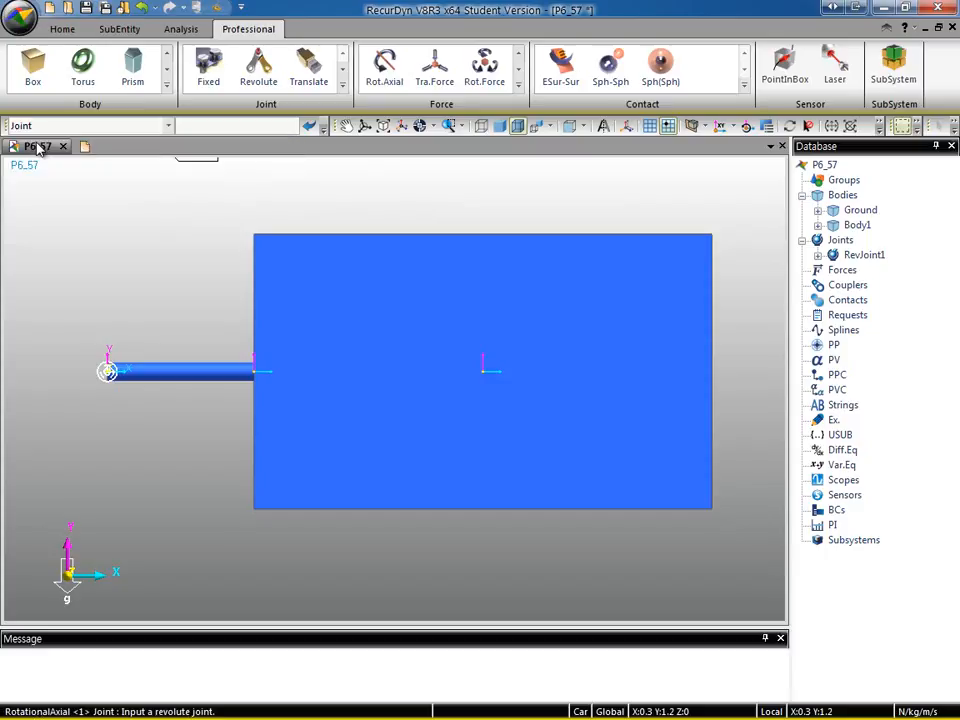
click(105, 374)
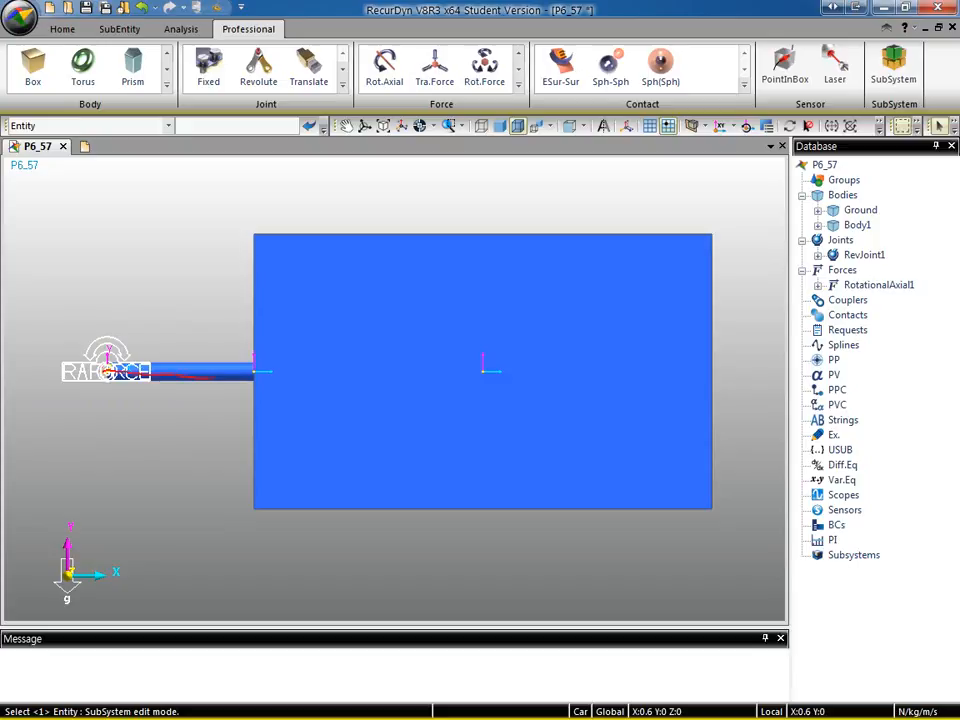
drag(107, 370, 118, 262)
drag(107, 370, 223, 273)
mouse_move(178, 373)
mouse_down()
mouse_move(168, 333)
mouse_move(214, 318)
mouse_move(190, 331)
mouse_up()
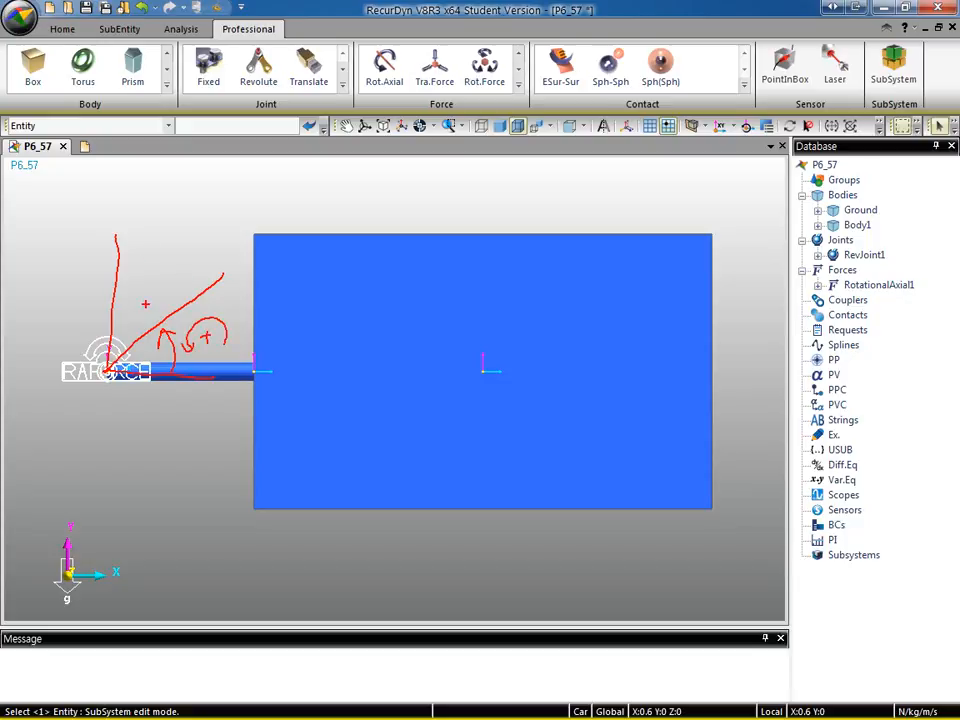
mouse_move(153, 321)
mouse_down()
mouse_move(133, 292)
mouse_move(152, 248)
mouse_move(179, 268)
mouse_up()
mouse_move(175, 221)
mouse_down()
mouse_move(176, 236)
mouse_move(191, 222)
mouse_up()
drag(237, 293, 213, 300)
drag(208, 295, 208, 306)
drag(149, 223, 157, 223)
mouse_move(153, 218)
mouse_down()
mouse_move(153, 228)
mouse_move(171, 226)
mouse_up()
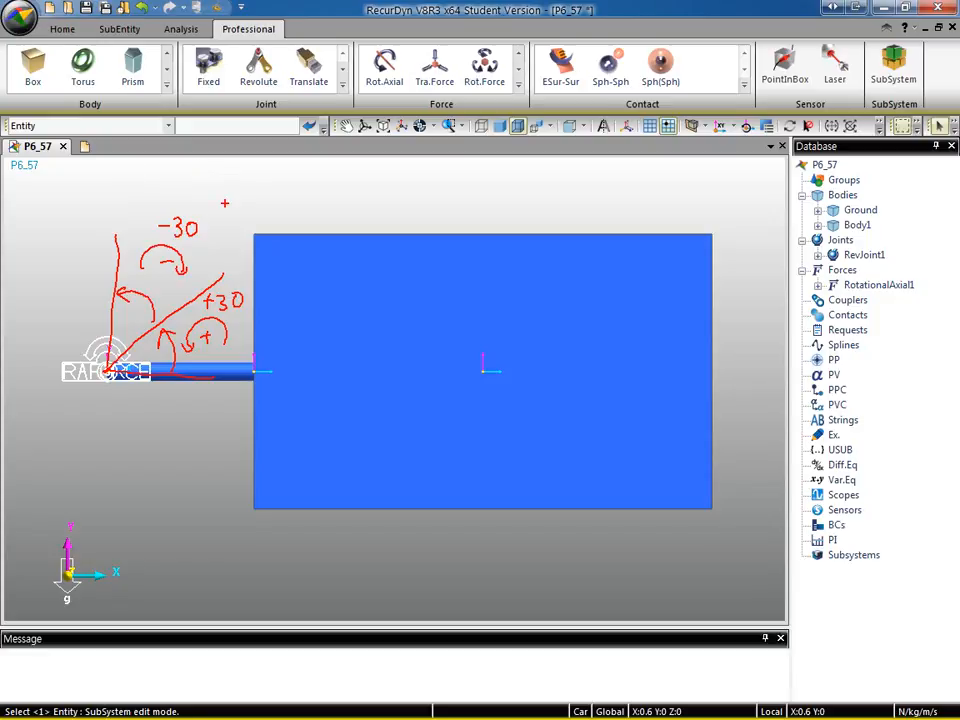
drag(256, 179, 245, 201)
drag(246, 190, 261, 204)
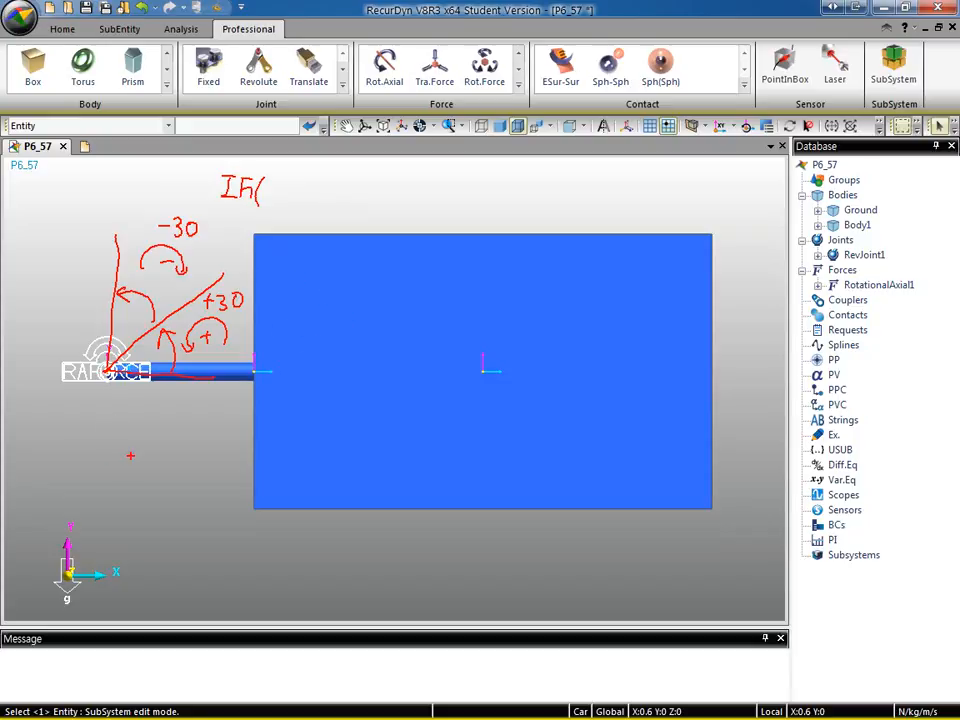
drag(108, 466, 146, 493)
mouse_move(108, 407)
mouse_down()
mouse_move(109, 437)
mouse_move(151, 436)
mouse_up()
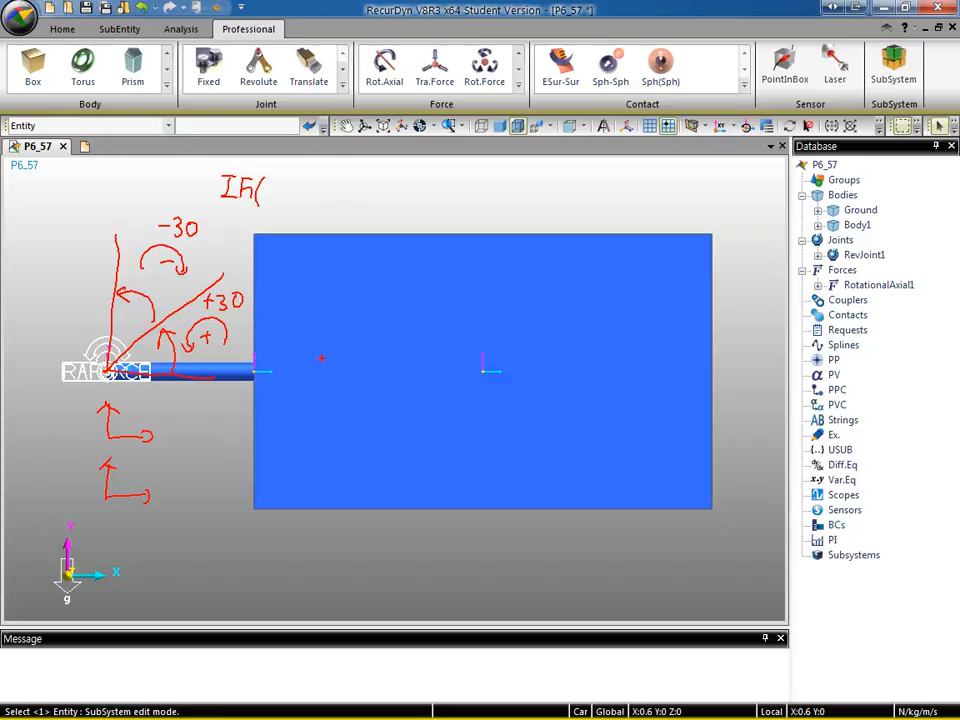
mouse_move(109, 436)
mouse_down()
mouse_move(144, 417)
mouse_move(81, 404)
mouse_up()
mouse_move(78, 419)
mouse_down()
mouse_move(82, 402)
mouse_move(124, 415)
mouse_move(156, 407)
mouse_move(129, 405)
mouse_up()
drag(109, 496, 143, 495)
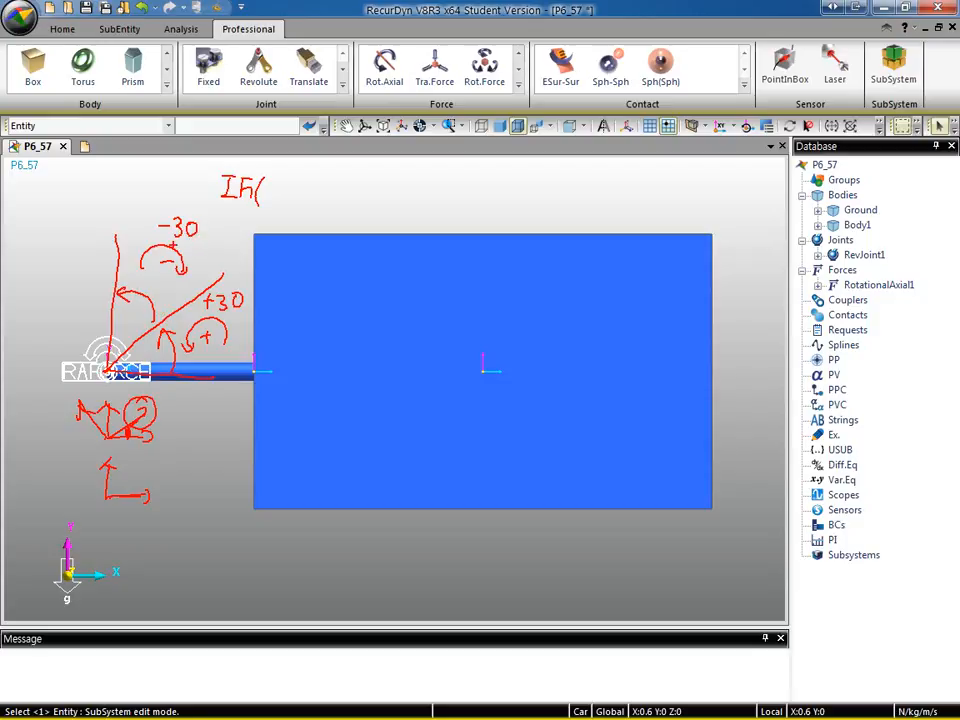
mouse_move(263, 160)
mouse_down()
mouse_move(222, 152)
mouse_move(264, 178)
mouse_move(268, 160)
mouse_up()
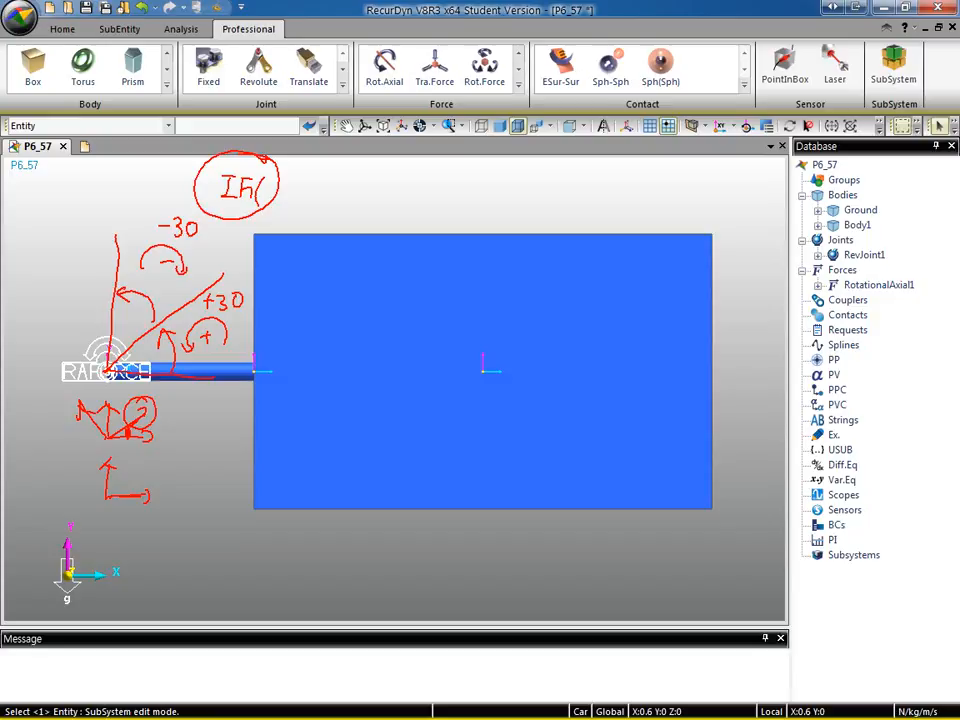
key(Escape)
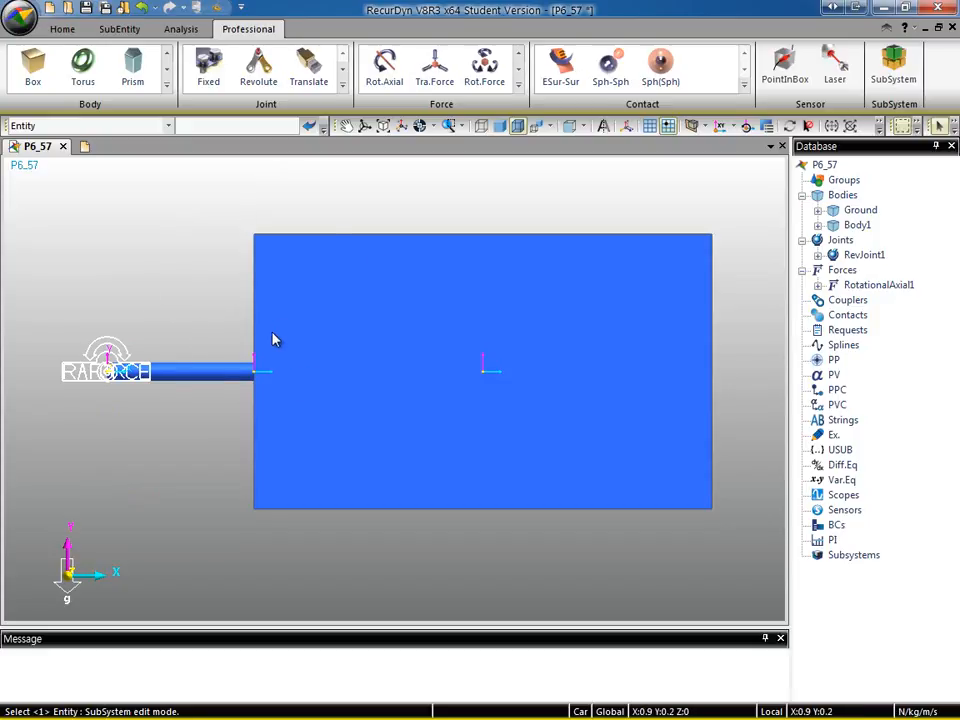
- Open the rotational axial force's properties, keeping the Standard force type
click(119, 345)
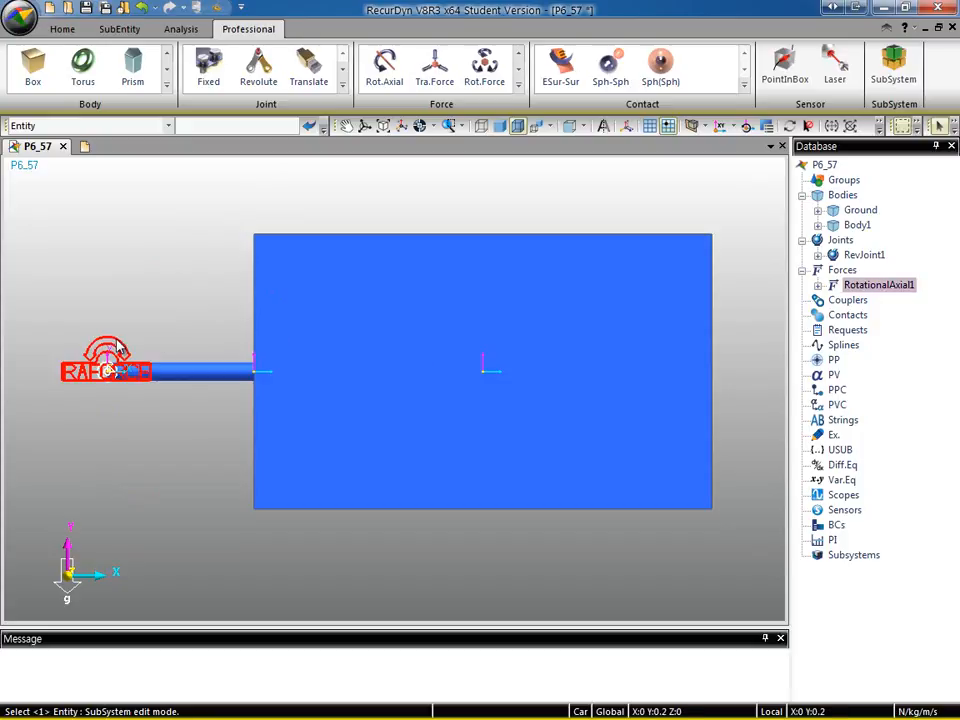
right_click(119, 347)
click(229, 666)
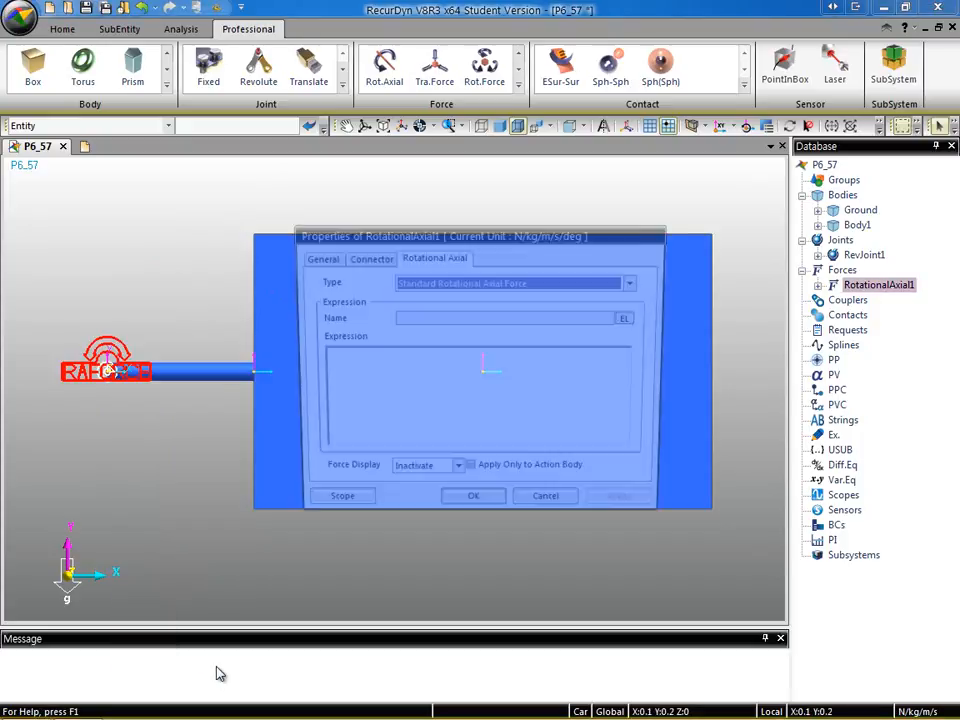
click(519, 283)
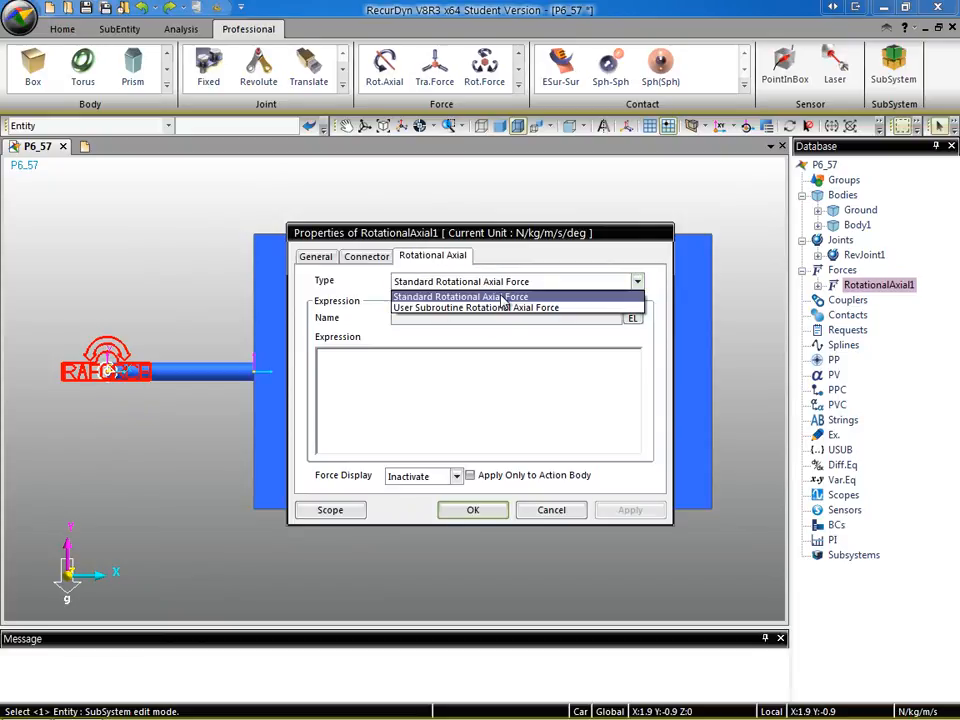
click(470, 297)
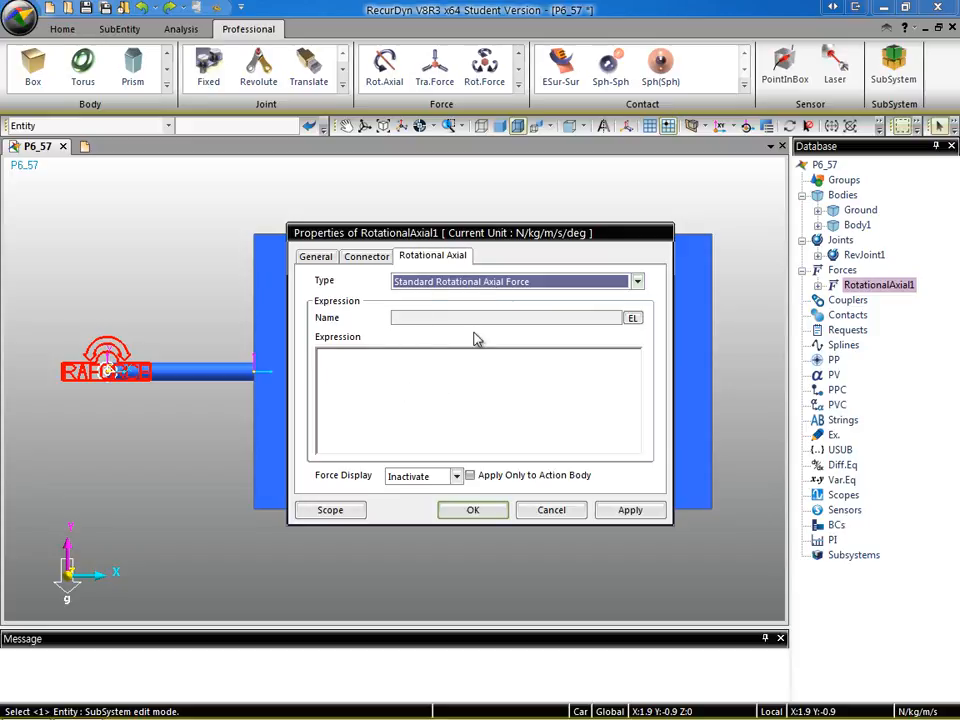
- Create a new expression Ex1 from the Expression List and reposition its editor
click(632, 317)
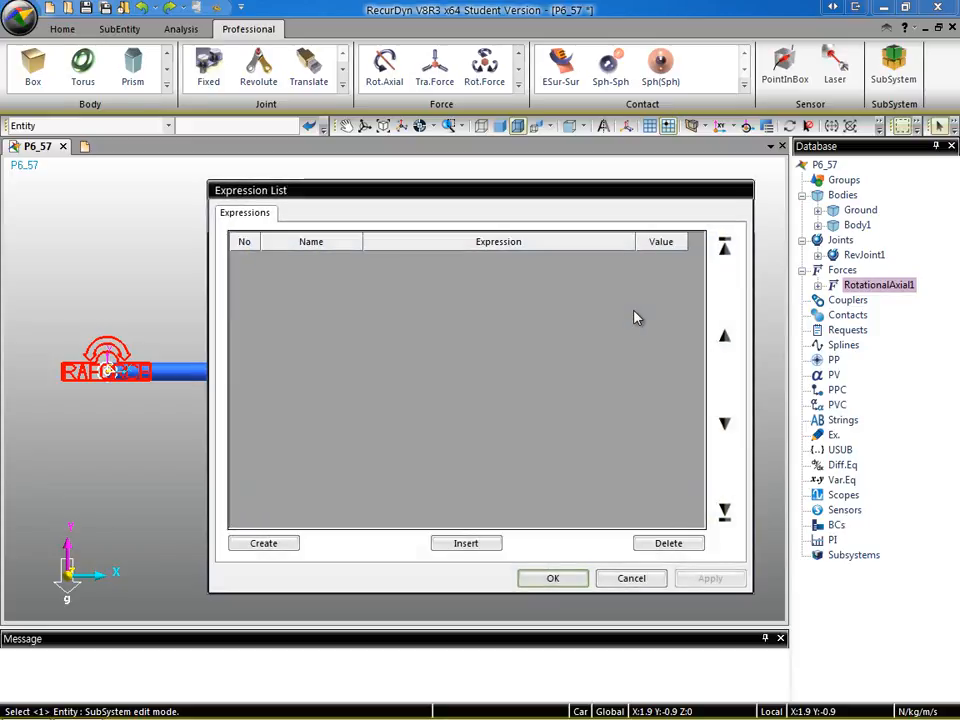
click(280, 543)
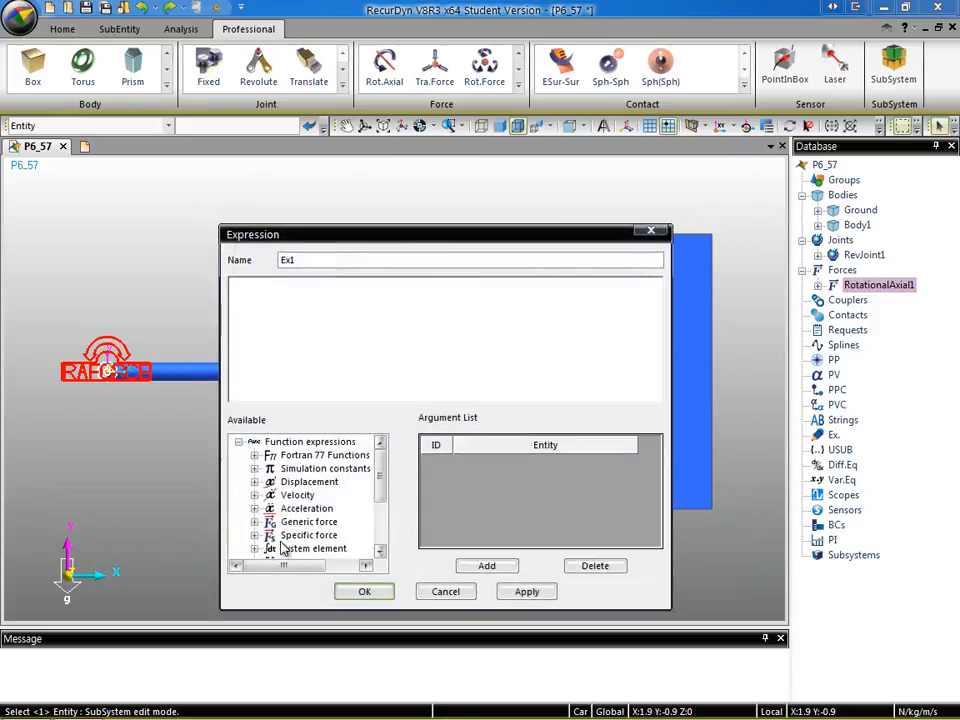
drag(404, 236, 531, 208)
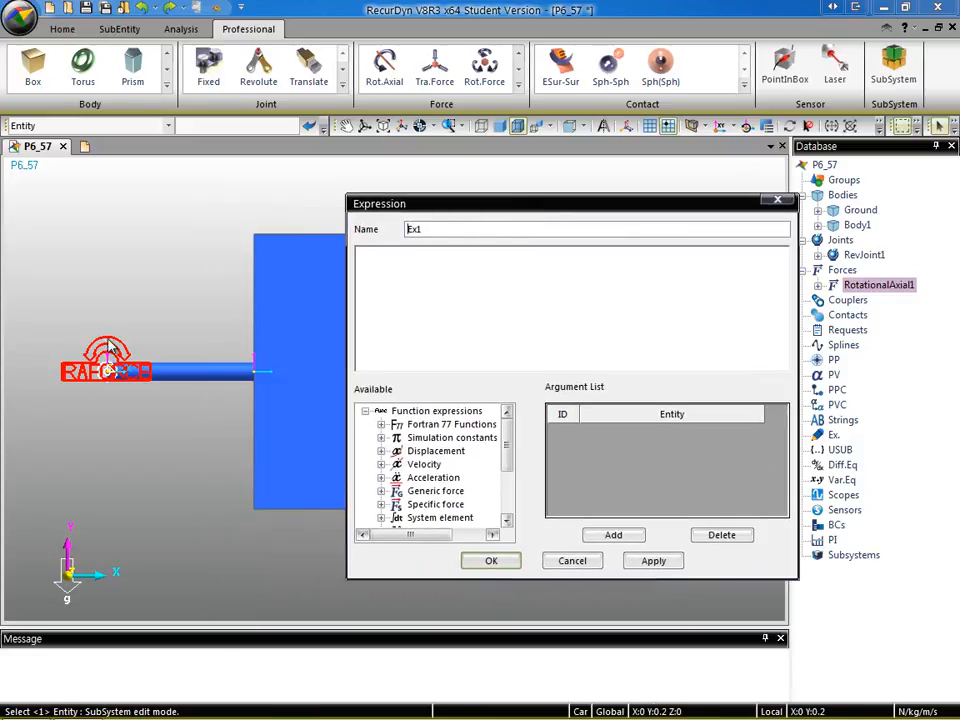
drag(444, 208, 352, 206)
- Add Ground.Marker1 and Body1.Marker2 from the Database tree as Ex1's two arguments
click(818, 255)
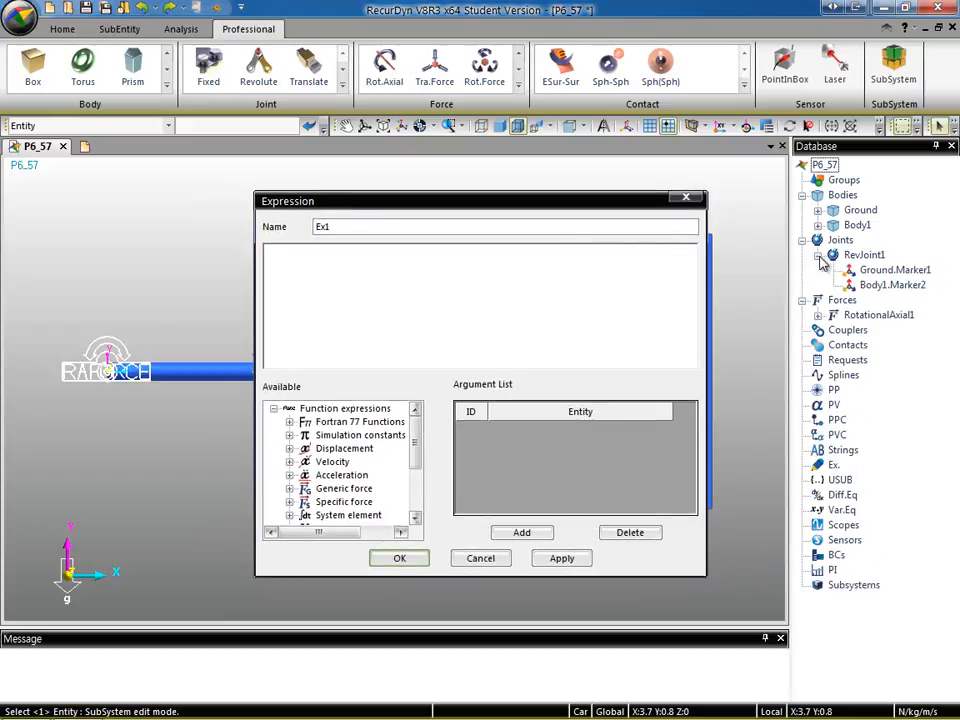
click(899, 272)
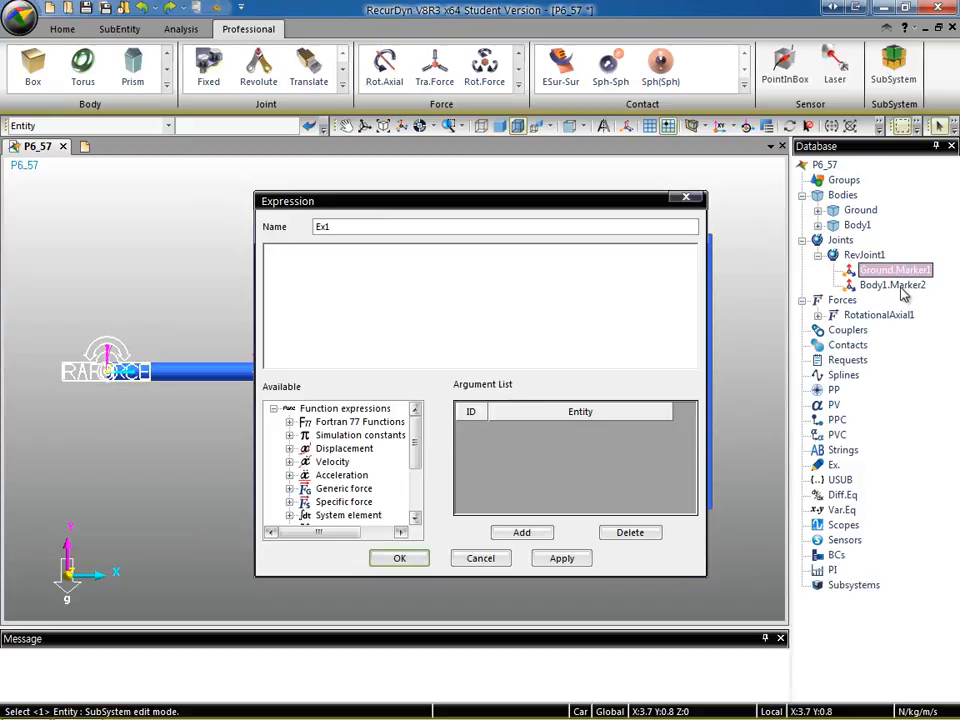
click(902, 288)
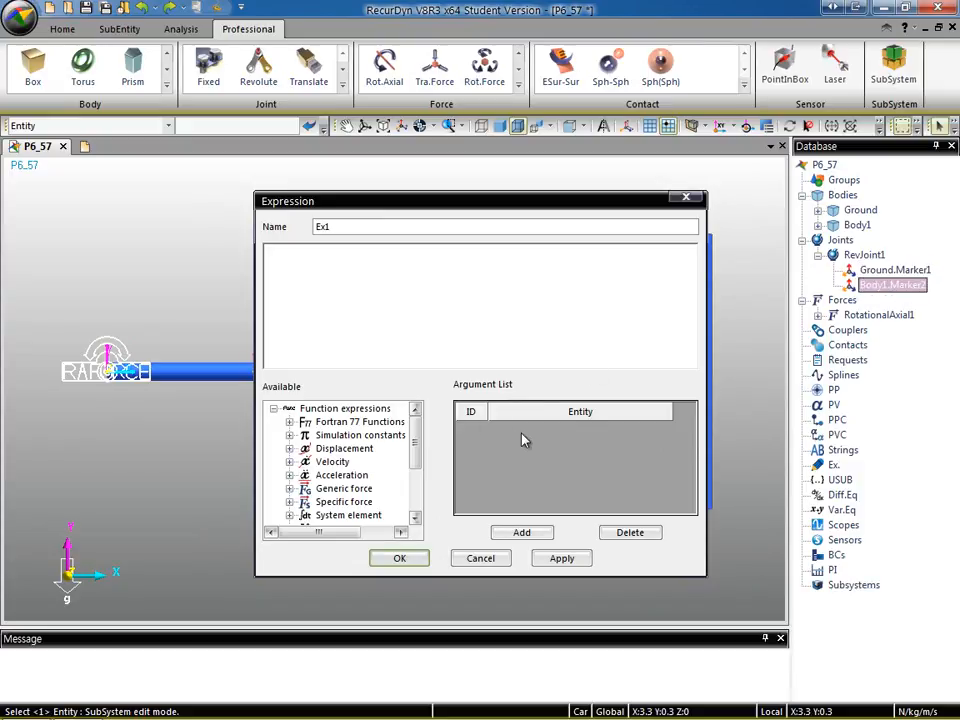
click(522, 533)
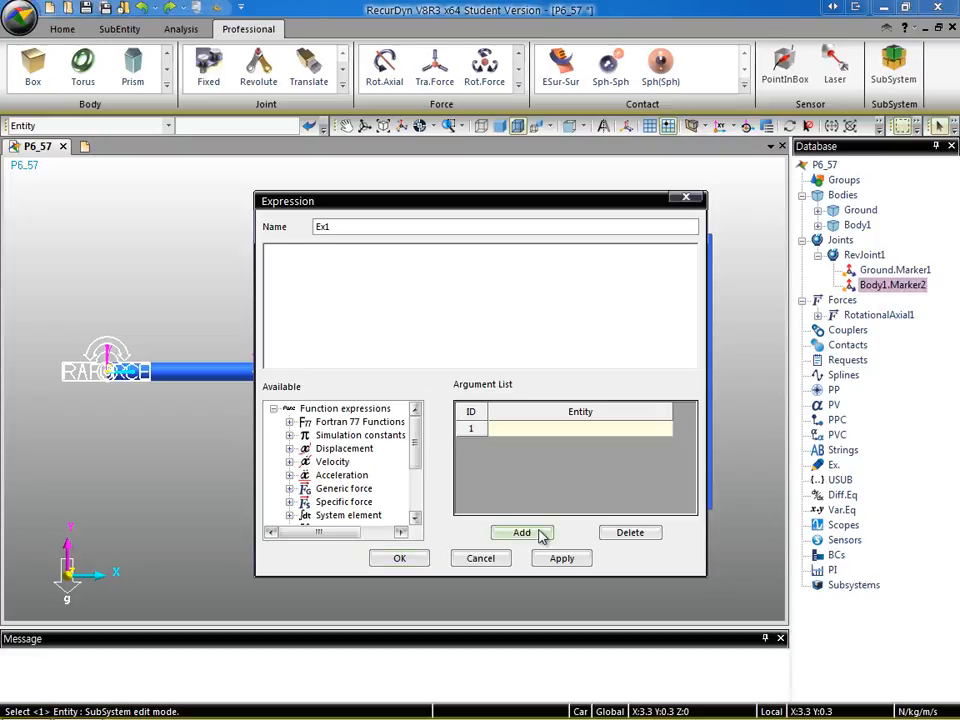
click(541, 537)
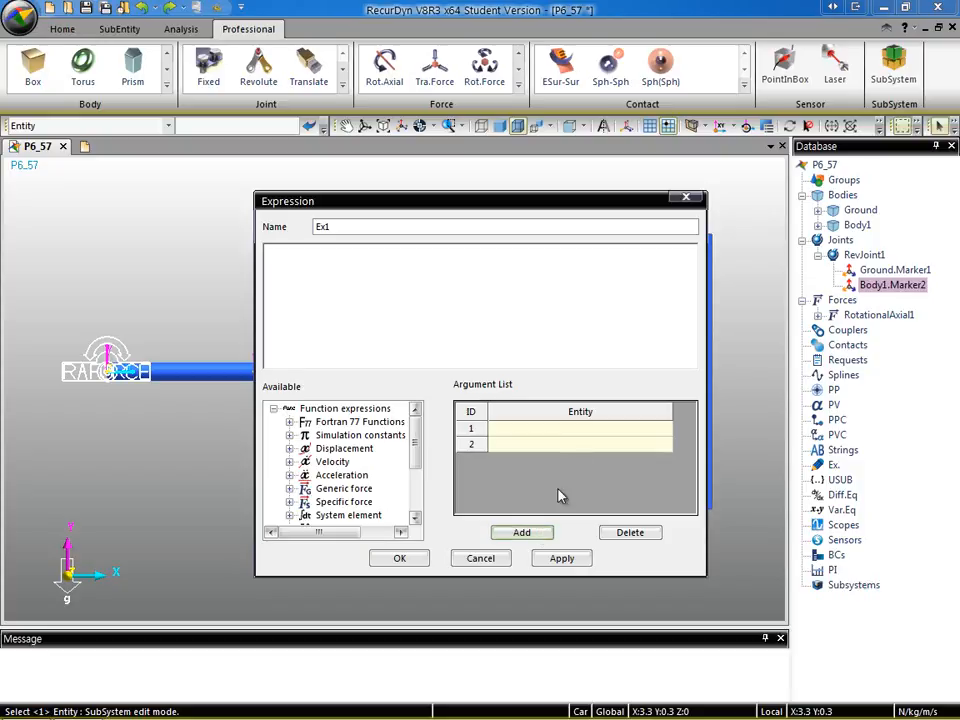
click(885, 271)
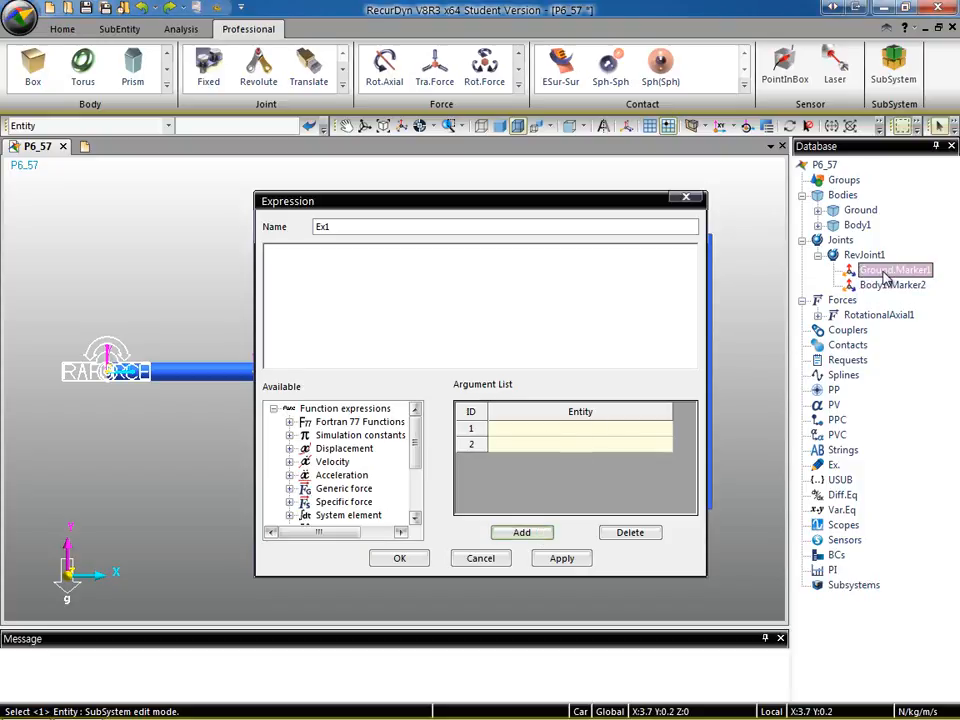
drag(884, 270, 588, 438)
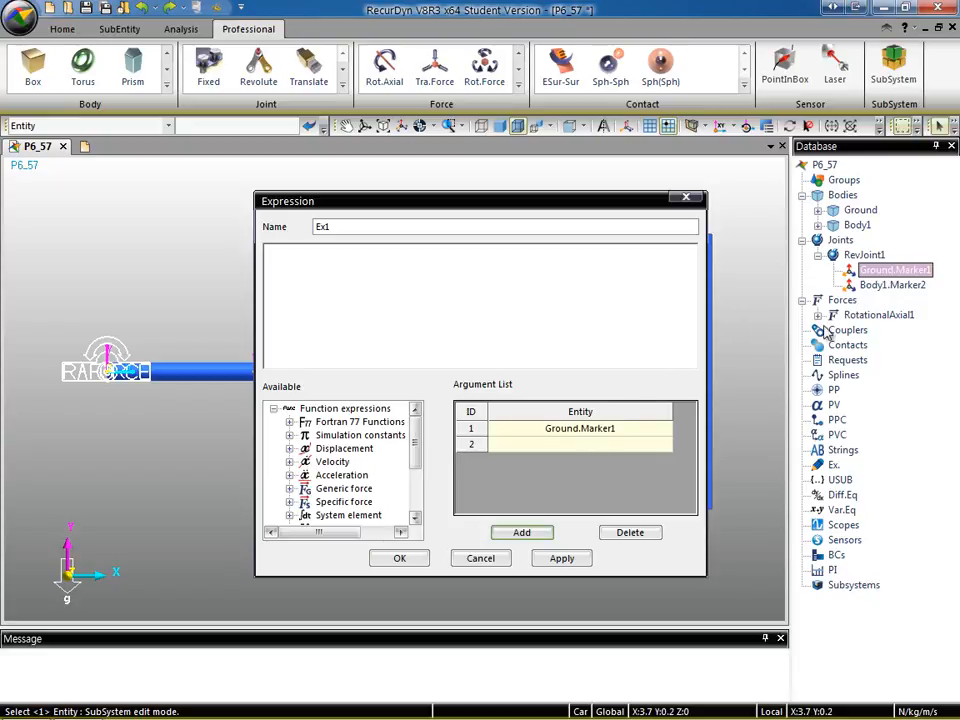
click(881, 286)
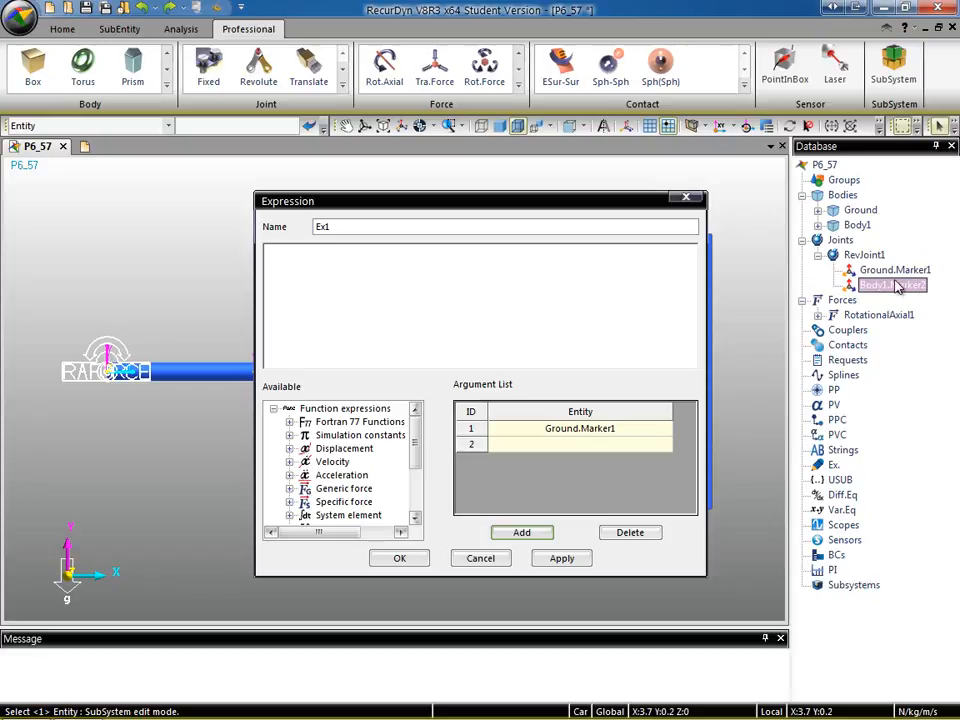
drag(897, 288, 567, 452)
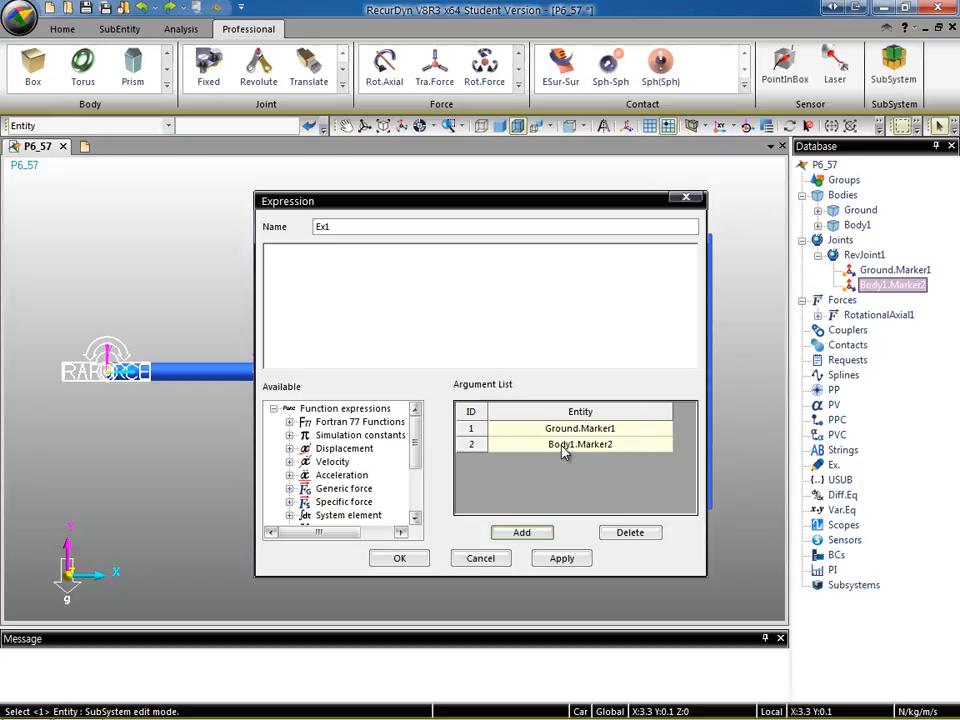
click(343, 270)
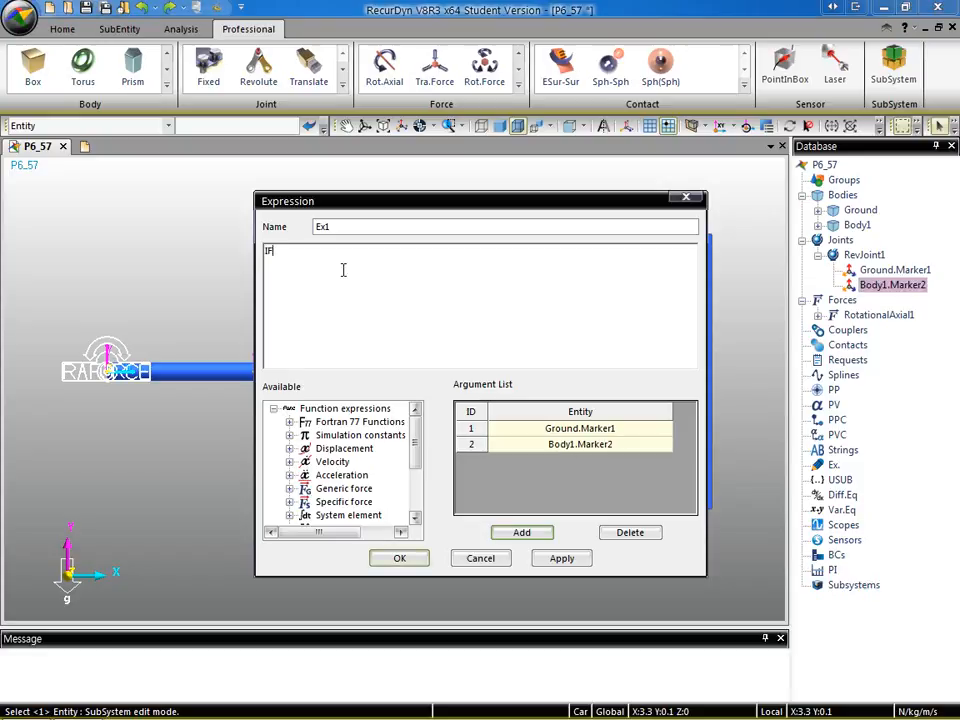
- Type IF( into the Ex1 formula and begin sketching 3-1-3 Euler-angle notes with the screen pen
text(IF()
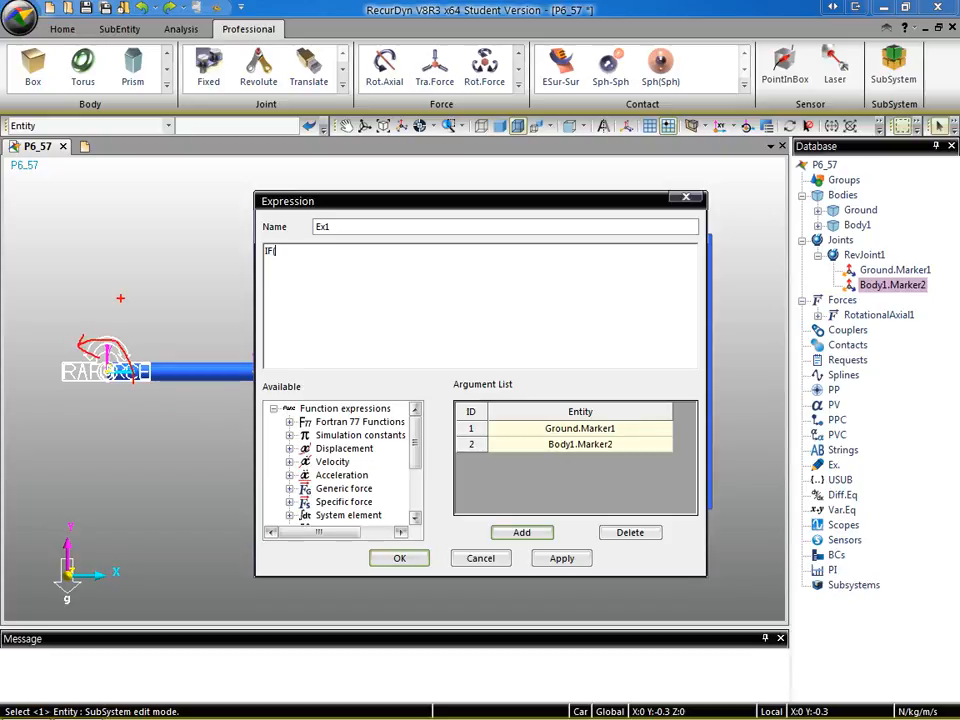
drag(121, 304, 134, 315)
mouse_move(20, 197)
mouse_down()
mouse_move(43, 198)
mouse_move(19, 220)
mouse_up()
mouse_move(21, 211)
mouse_down()
mouse_move(49, 221)
mouse_move(55, 206)
mouse_up()
mouse_move(55, 210)
mouse_down()
mouse_move(68, 209)
mouse_move(71, 222)
mouse_up()
mouse_move(72, 222)
mouse_down()
mouse_move(80, 211)
mouse_move(126, 229)
mouse_up()
drag(113, 221, 180, 229)
- Finish the hand-drawn Euler-angle notes, then clear them from the screen
click(186, 235)
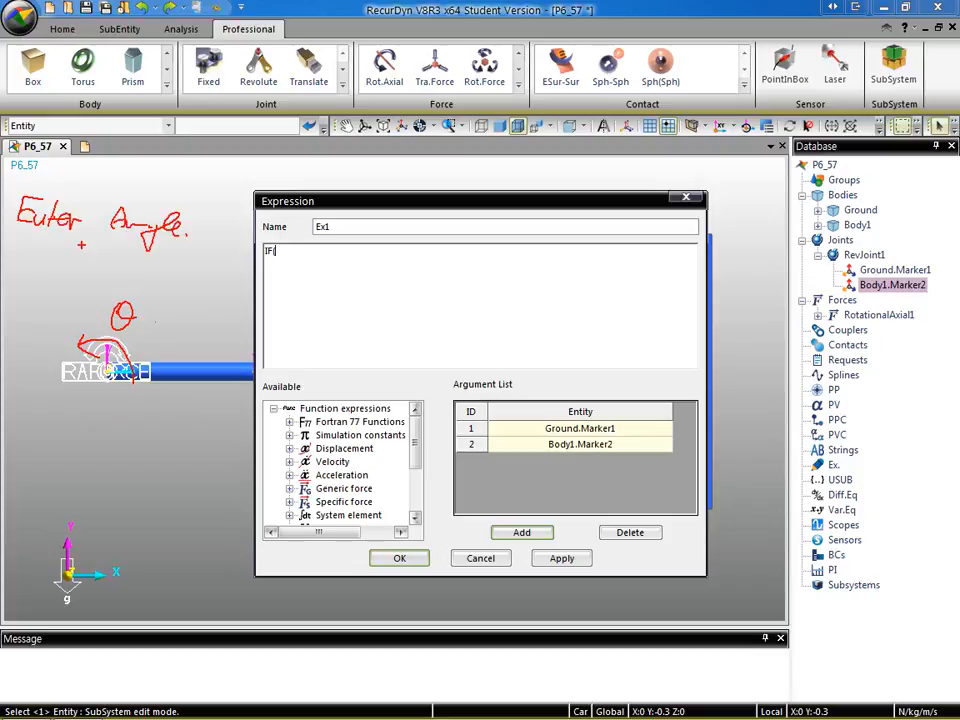
mouse_move(42, 246)
mouse_down()
mouse_move(62, 264)
mouse_move(78, 256)
mouse_move(100, 265)
mouse_up()
mouse_move(100, 248)
mouse_down()
mouse_move(84, 265)
mouse_move(116, 258)
mouse_move(145, 267)
mouse_up()
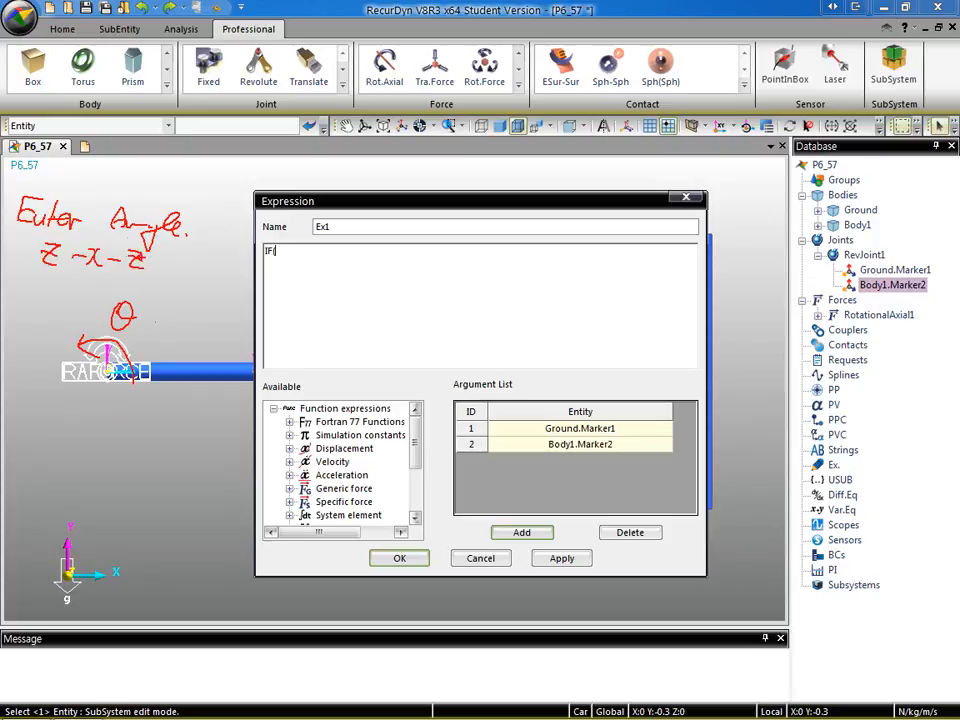
mouse_move(98, 172)
mouse_down()
mouse_move(100, 193)
mouse_move(118, 195)
mouse_up()
mouse_move(124, 172)
mouse_down()
mouse_move(126, 195)
mouse_move(138, 200)
mouse_up()
drag(62, 240, 56, 237)
drag(24, 282, 38, 298)
mouse_move(52, 281)
mouse_down()
mouse_move(65, 280)
mouse_move(58, 297)
mouse_up()
mouse_move(51, 298)
mouse_down()
mouse_move(68, 297)
mouse_move(68, 306)
mouse_up()
drag(10, 315, 66, 313)
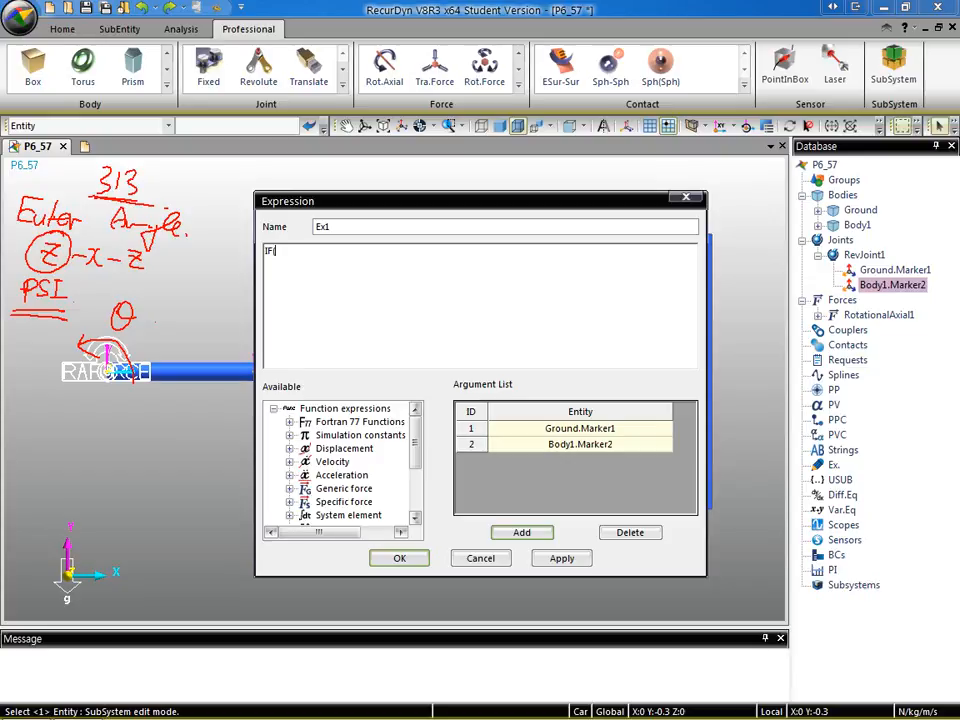
key(Escape)
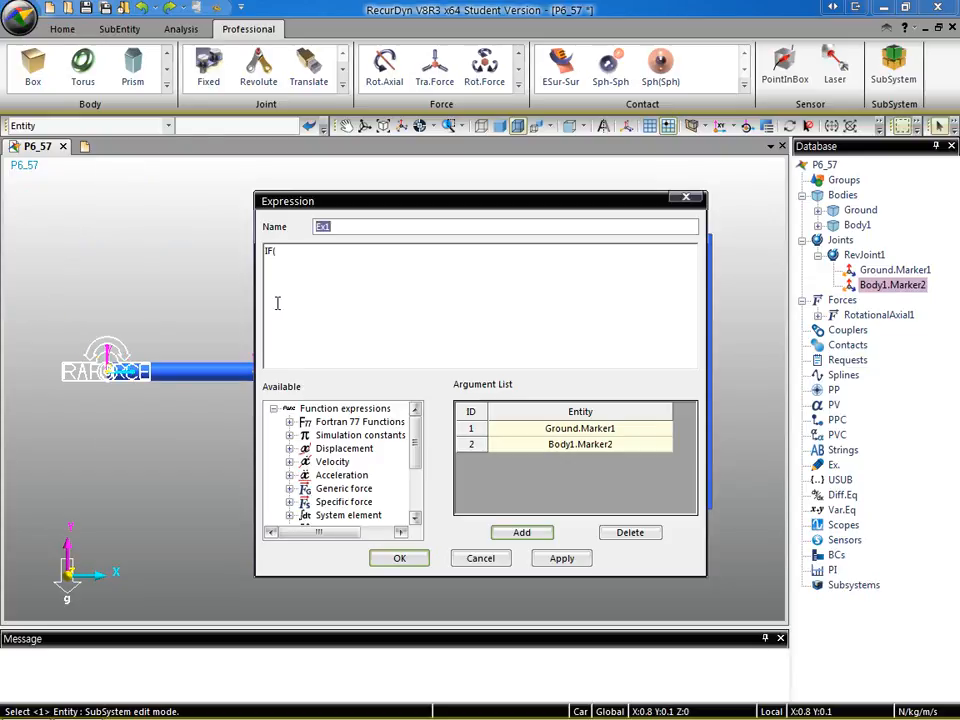
- Extend the formula to IF(PSI(2,1)-45D:30,30, testing the marker PSI angle against 45°
text(PSI(2,1)
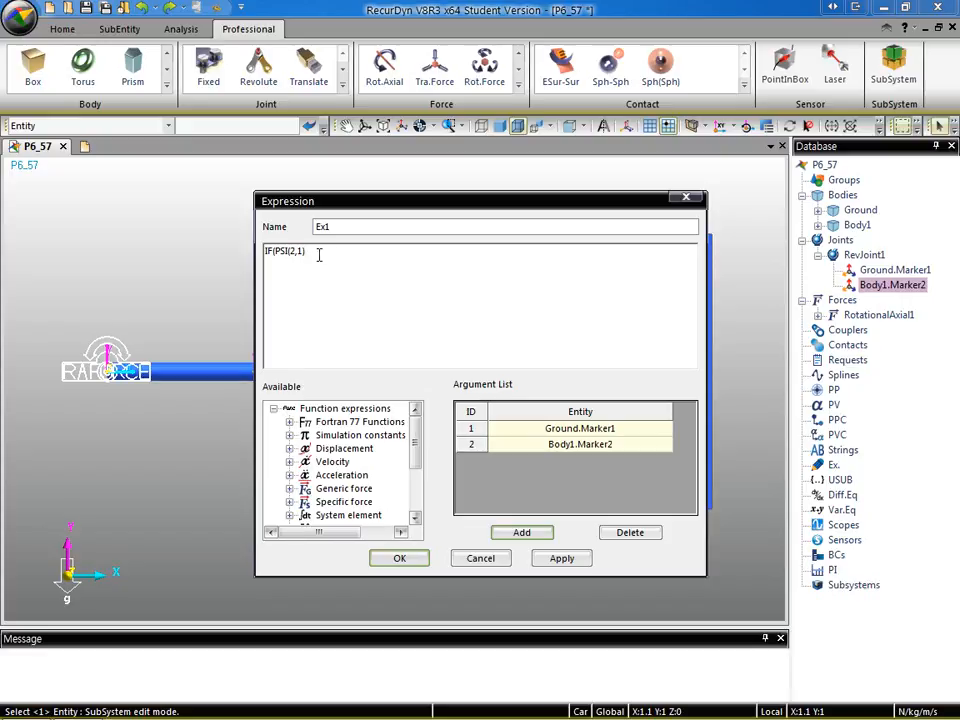
text(45D:)
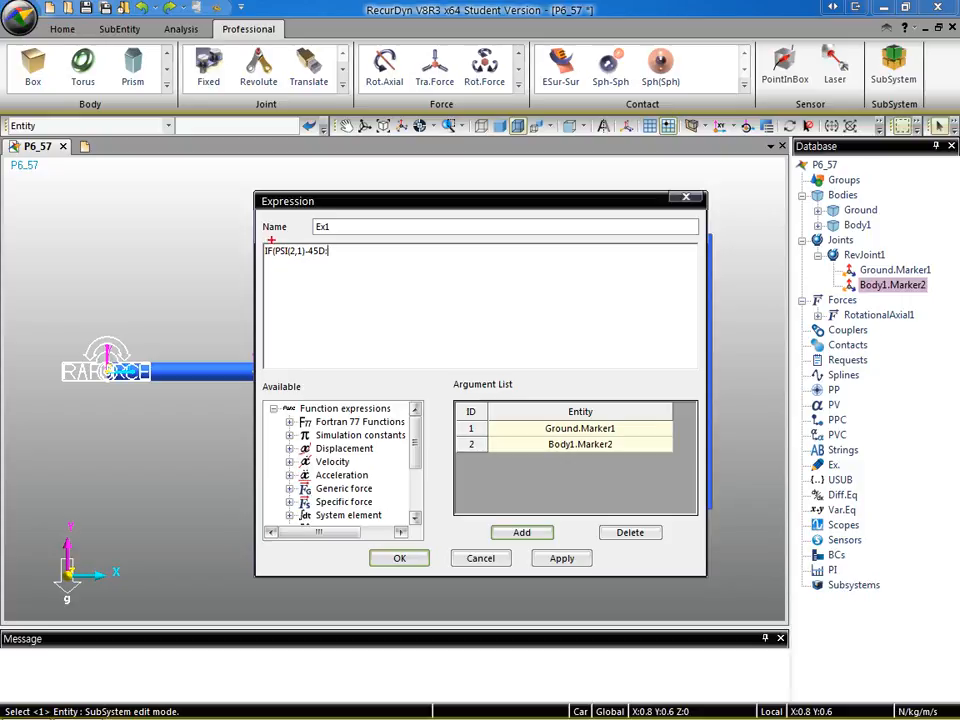
drag(271, 240, 305, 262)
key(Escape)
click(344, 253)
text(30)
text(,30,)
- Append -30) so Ex1 reads IF(PSI(2,1)-45D:30,30,-30)
text(-30))
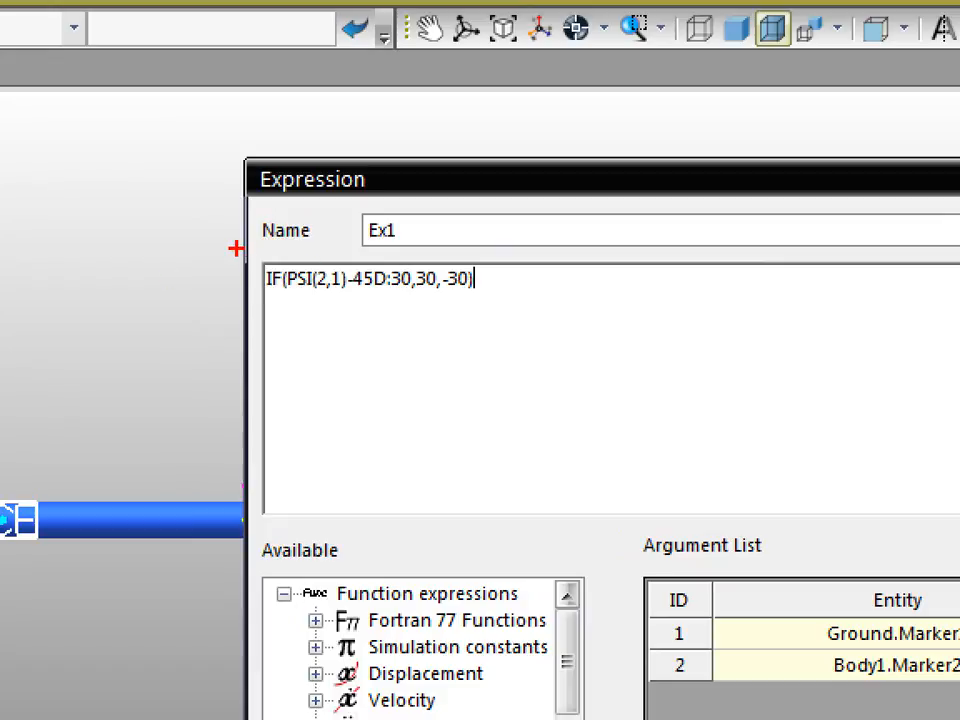
mouse_move(252, 258)
ctrl+mouse_down()
mouse_move(509, 284)
mouse_move(512, 298)
ctrl+mouse_up()
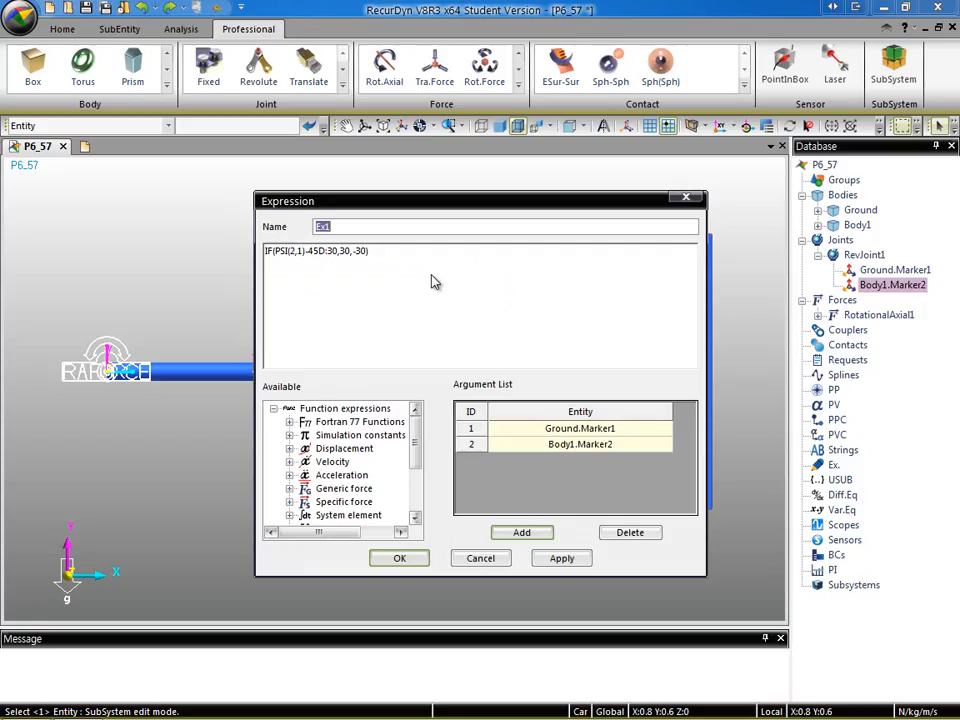
- Confirm Ex1 as the driving expression of RotationalAxial1 and close its dialogs
click(399, 561)
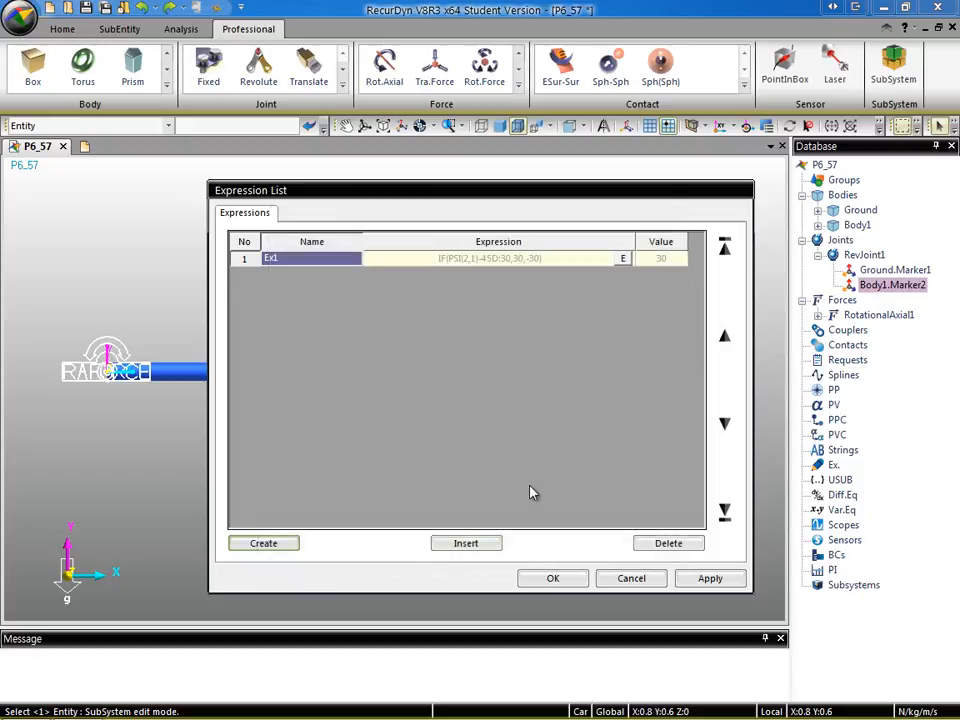
click(552, 580)
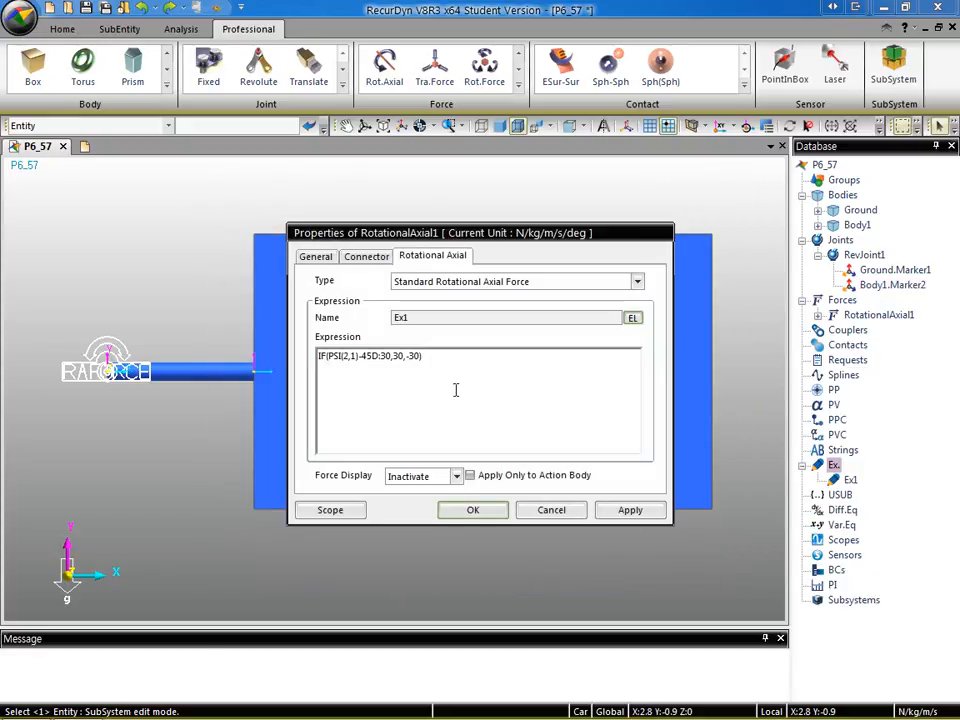
click(476, 510)
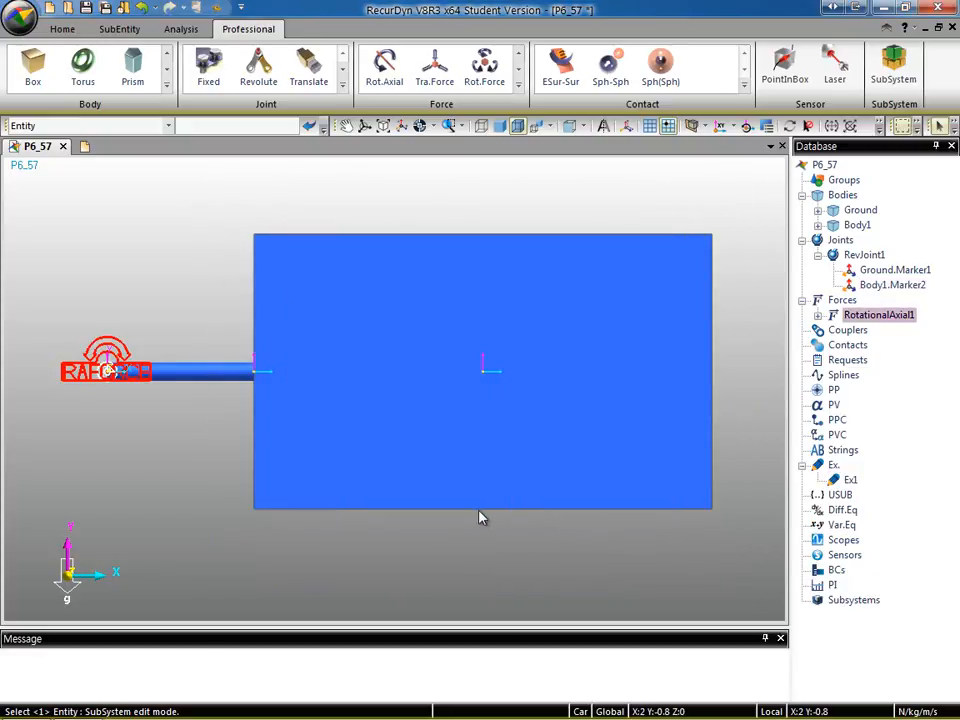
click(172, 255)
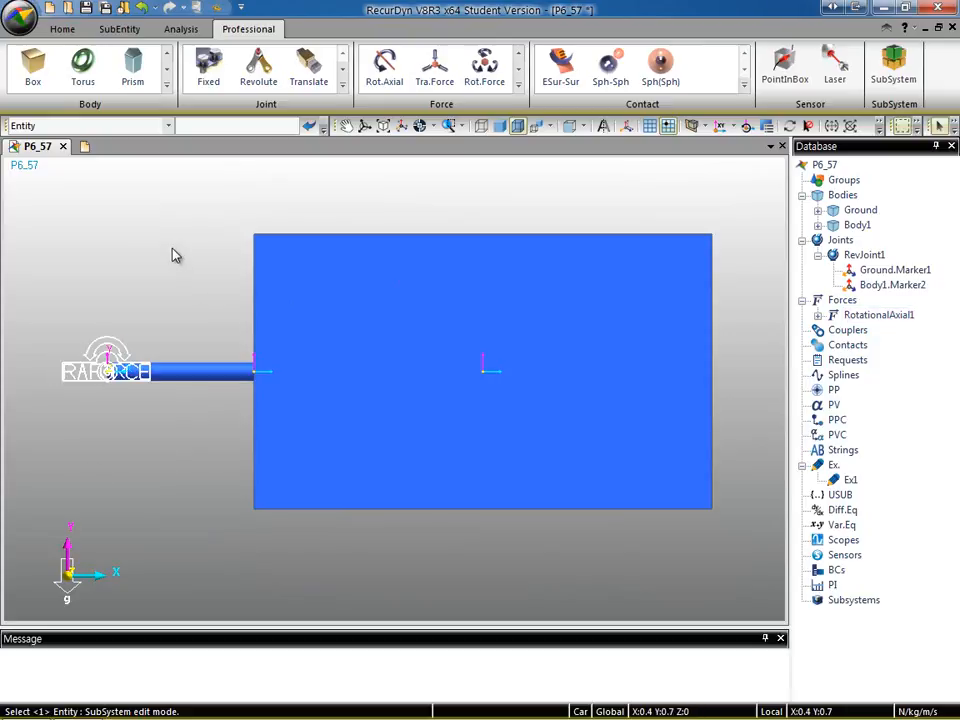
- Save the model as P6_57.rdyn
click(86, 9)
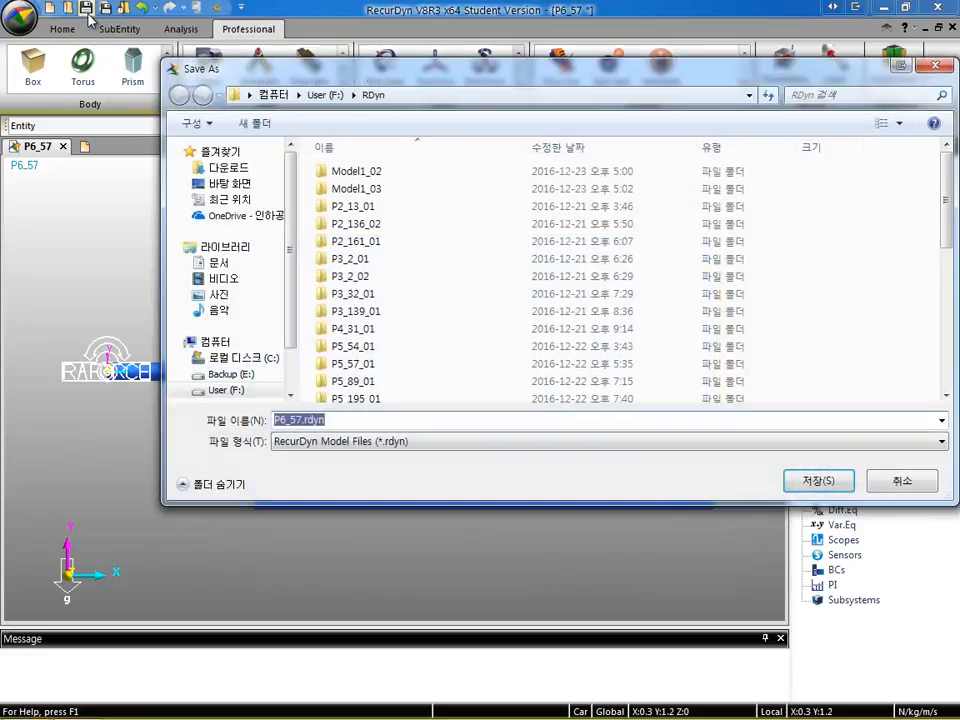
click(337, 420)
click(812, 481)
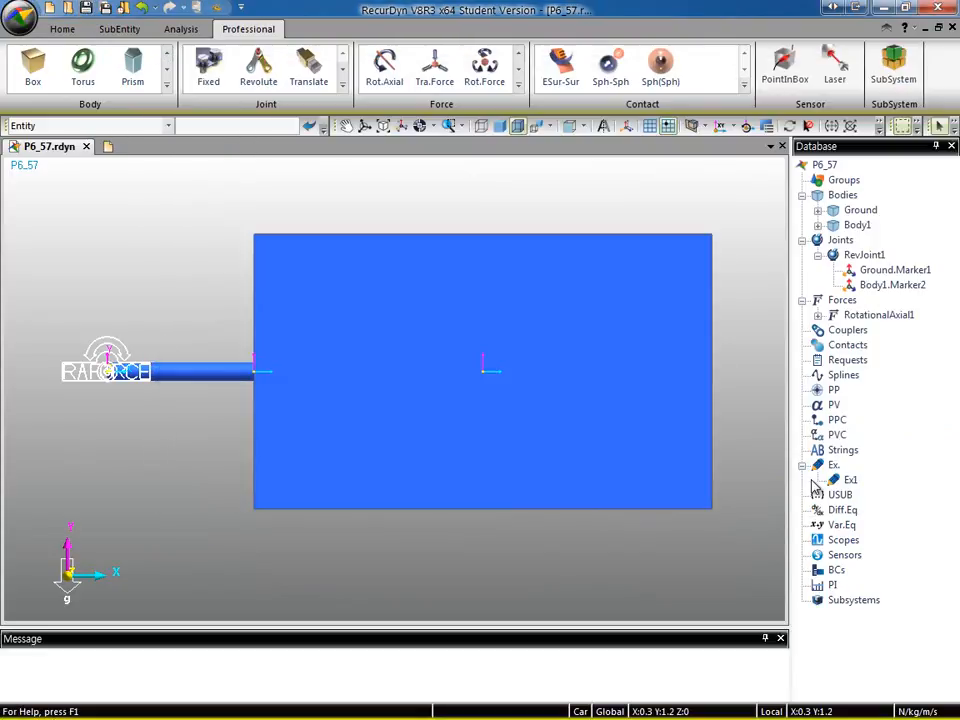
click(193, 28)
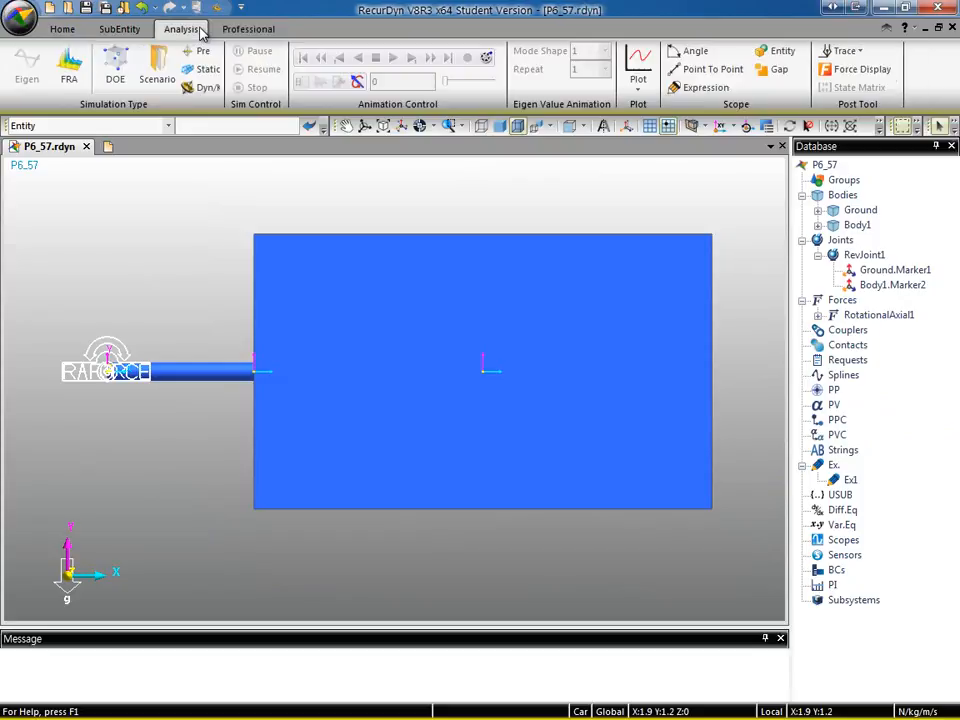
- Set the dynamic analysis to End Time 100, 2000 steps and Y gravity 0
click(205, 88)
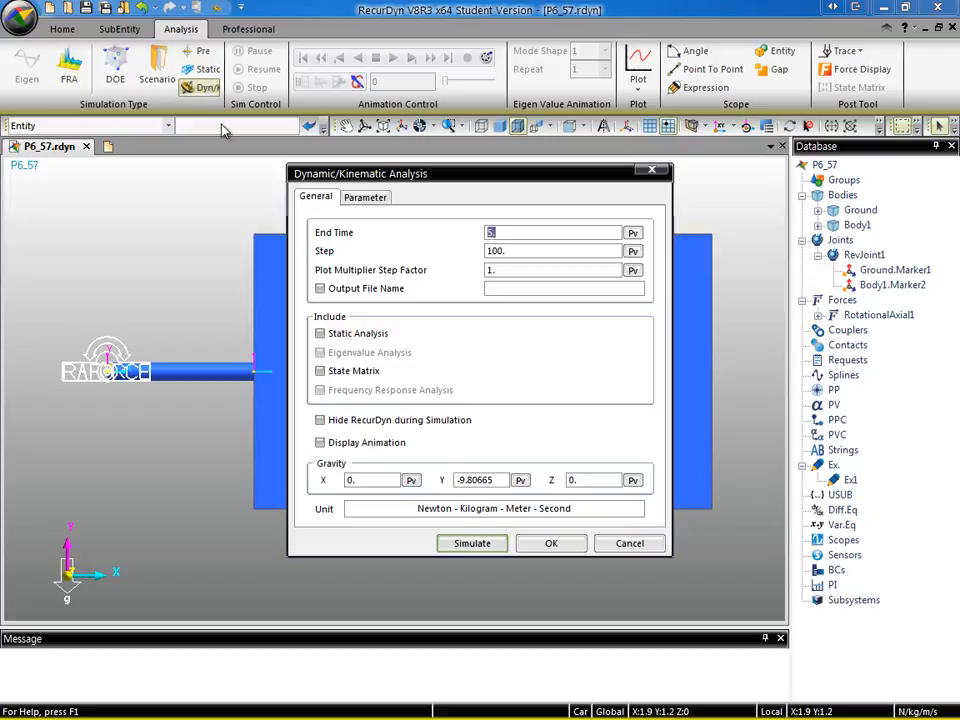
click(503, 233)
drag(503, 233, 487, 234)
text(100)
key(Tab)
text(2000)
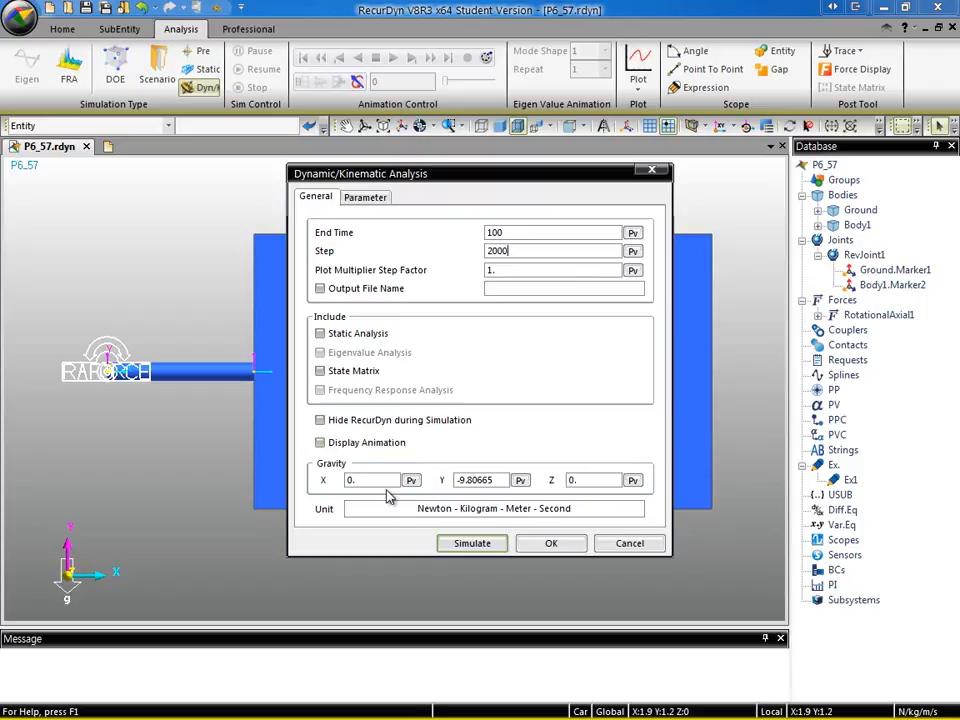
double_click(476, 480)
text(0)
click(395, 488)
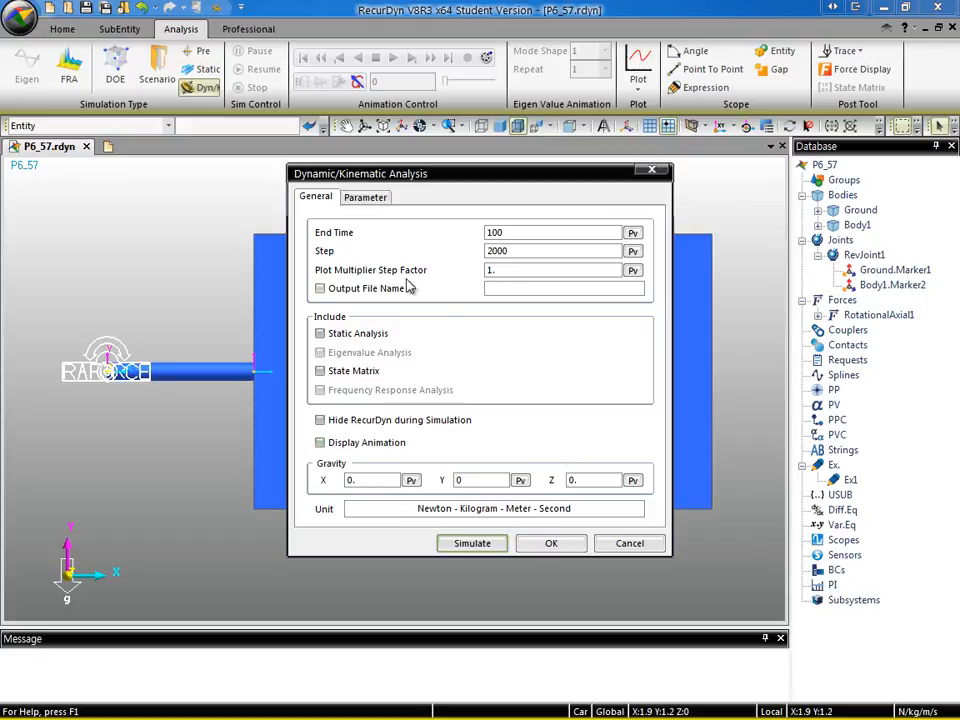
- Set Maximum Time Step to 1.e-003 with the DDASSL integrator, then run the simulation
click(370, 200)
drag(516, 251, 529, 252)
text(3)
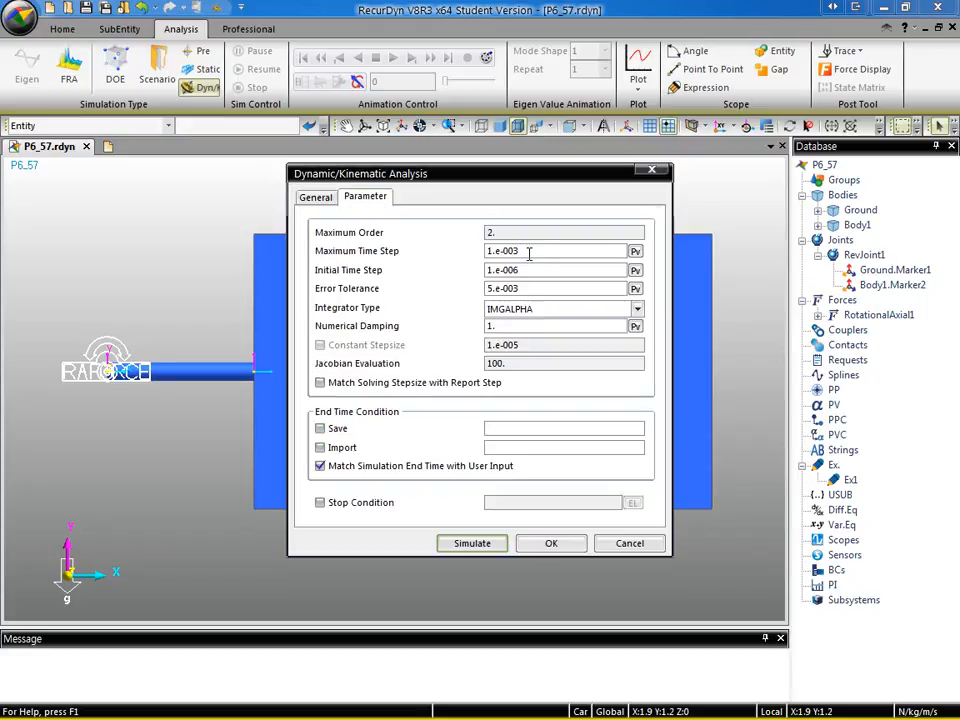
click(532, 310)
click(525, 324)
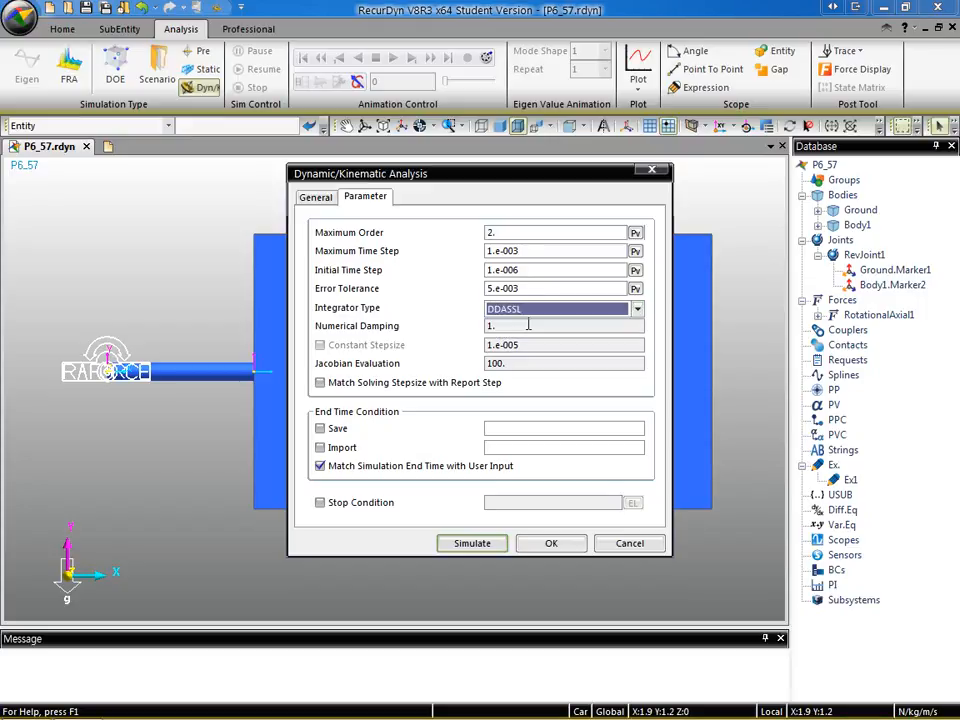
click(471, 543)
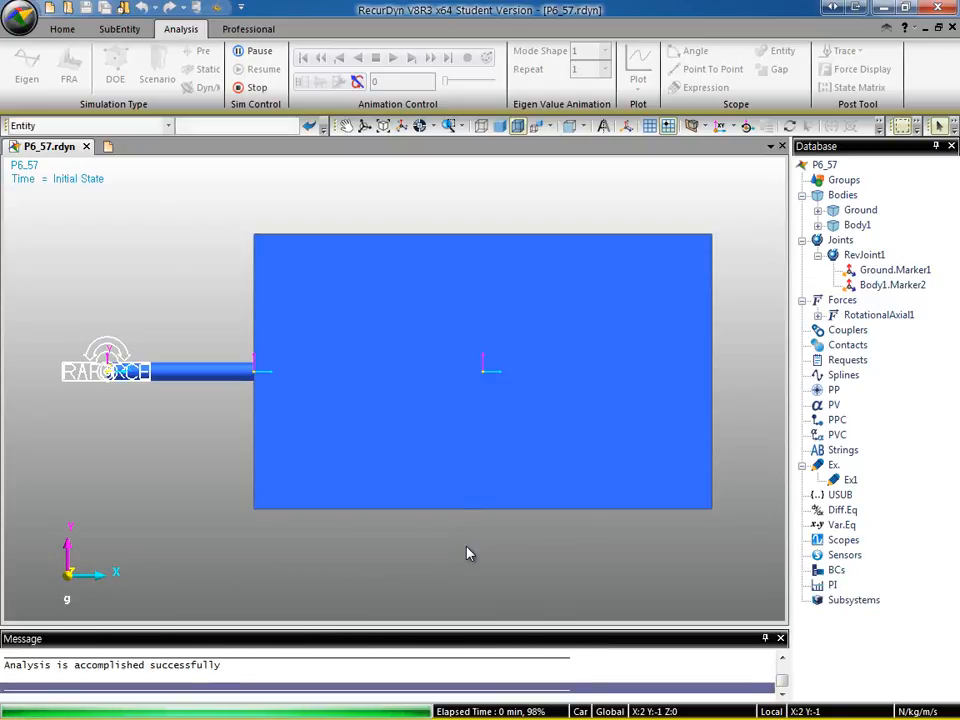
- Fit the model in view and play back the plate-swing animation, pausing once
scroll(473, 516, down, 5)
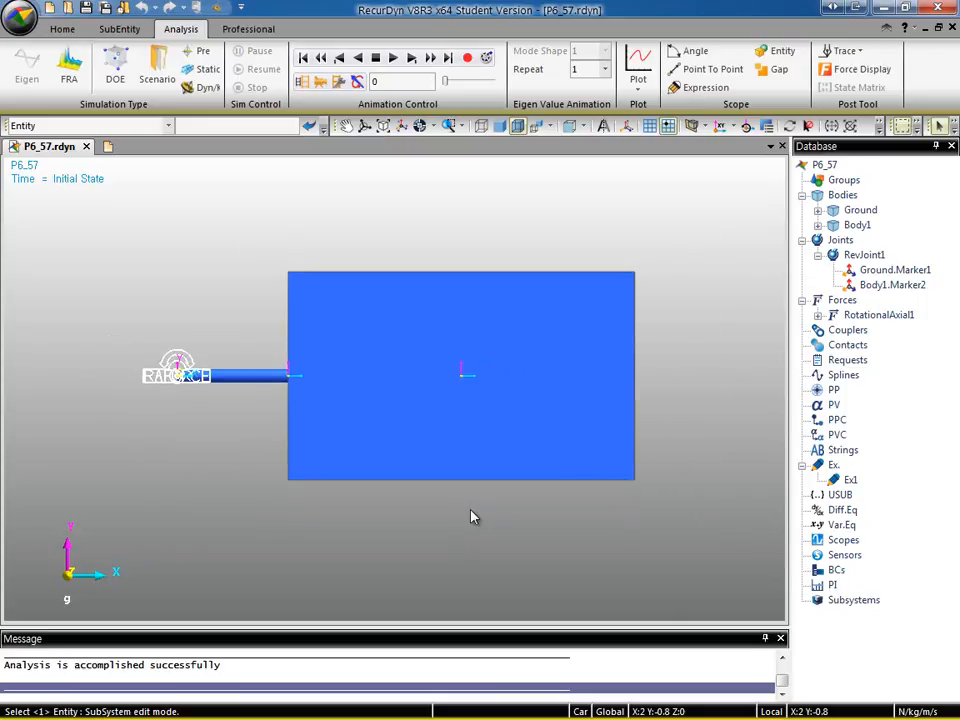
scroll(471, 511, down, 2)
middle_drag(471, 511, 478, 571)
click(397, 59)
click(431, 58)
click(431, 58)
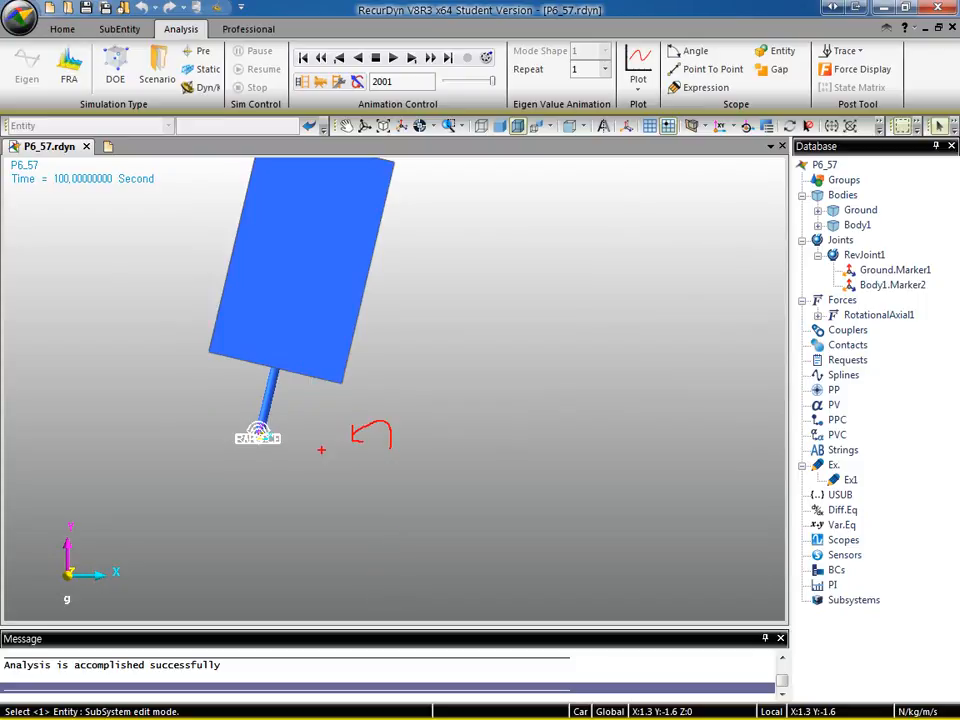
- Rewind the animation to the model's initial state
mouse_move(391, 446)
mouse_down()
mouse_move(260, 437)
mouse_move(392, 376)
mouse_up()
mouse_move(271, 431)
mouse_down()
mouse_move(295, 357)
mouse_move(336, 380)
mouse_up()
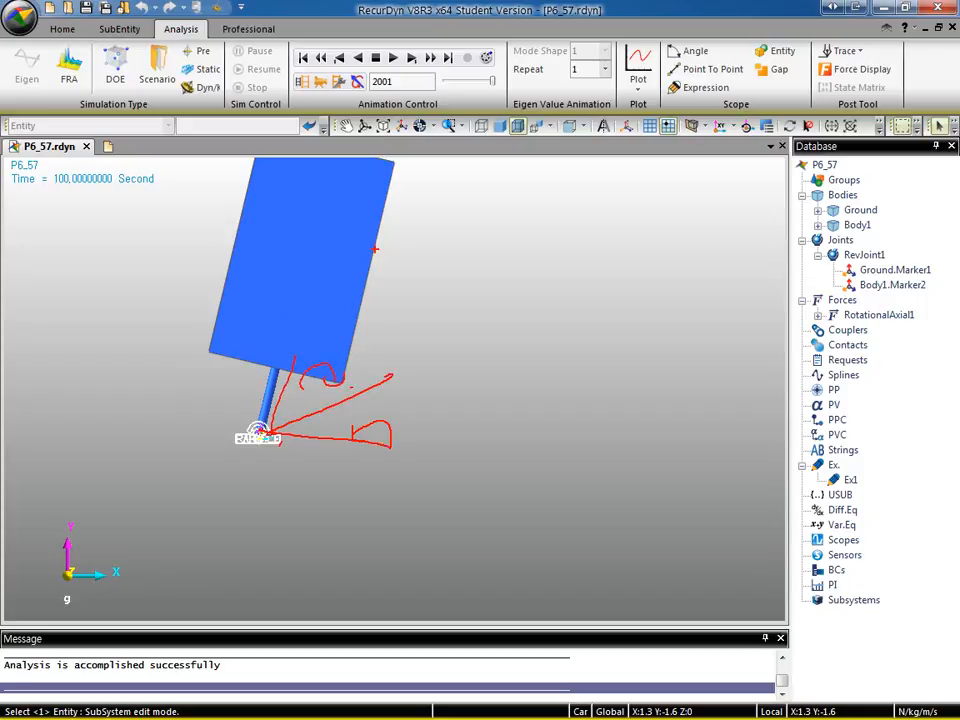
key(Escape)
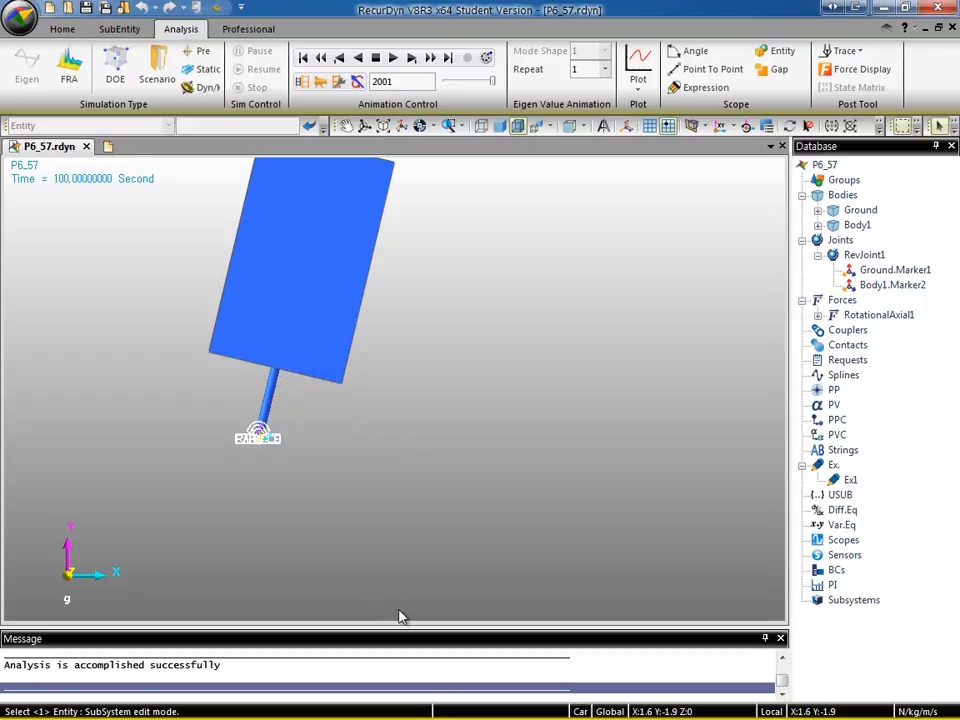
click(303, 59)
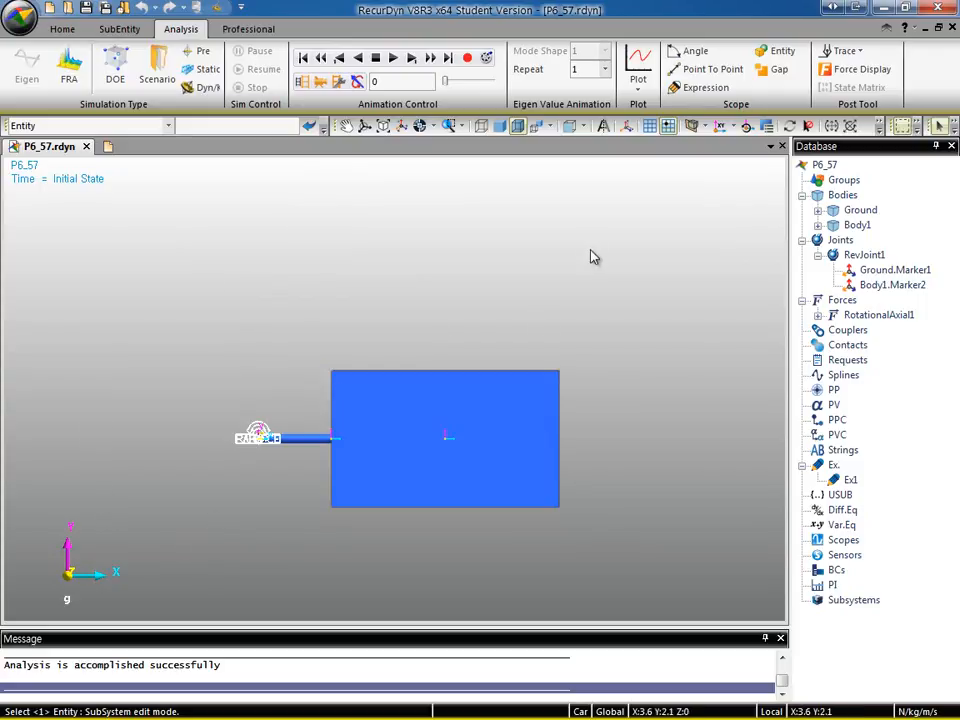
- Open a plot window and graph RevJoint1 Pos1_Relative against TIME
click(638, 64)
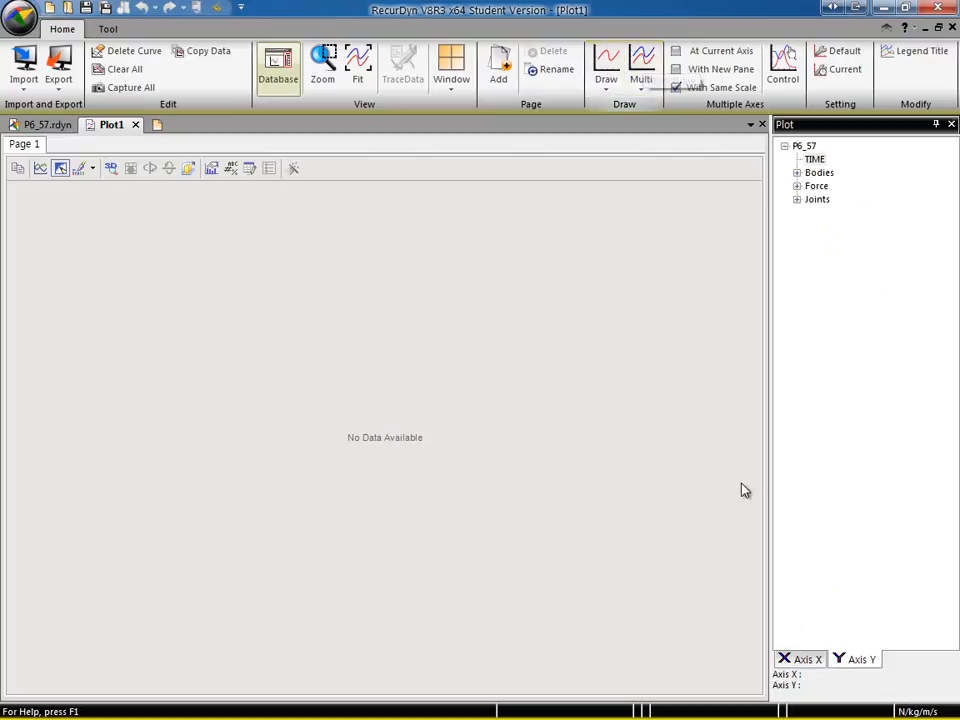
click(815, 160)
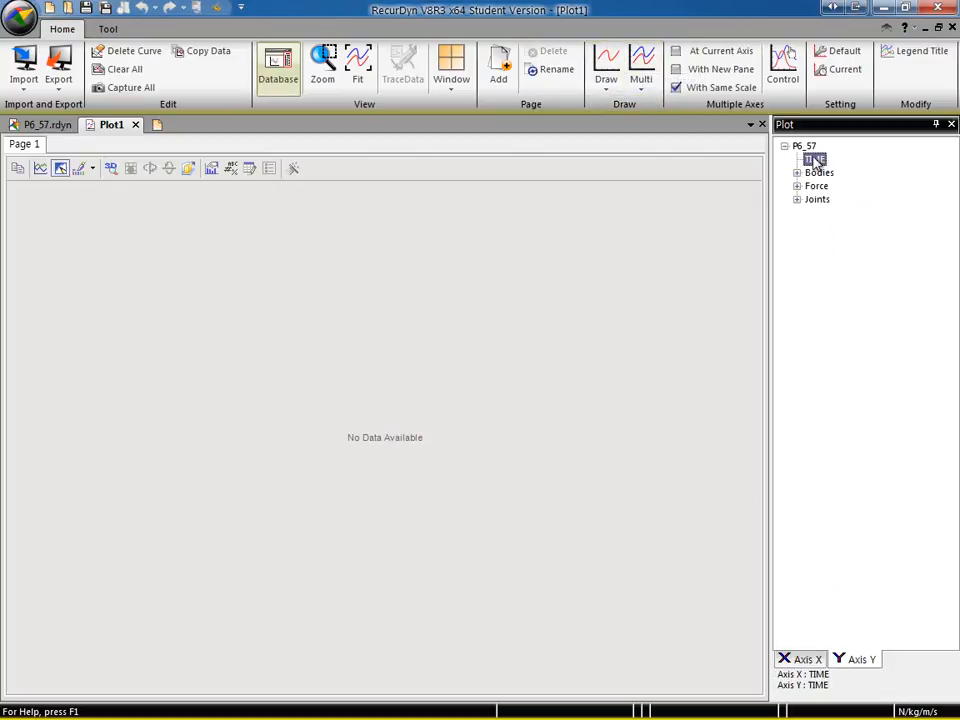
click(856, 659)
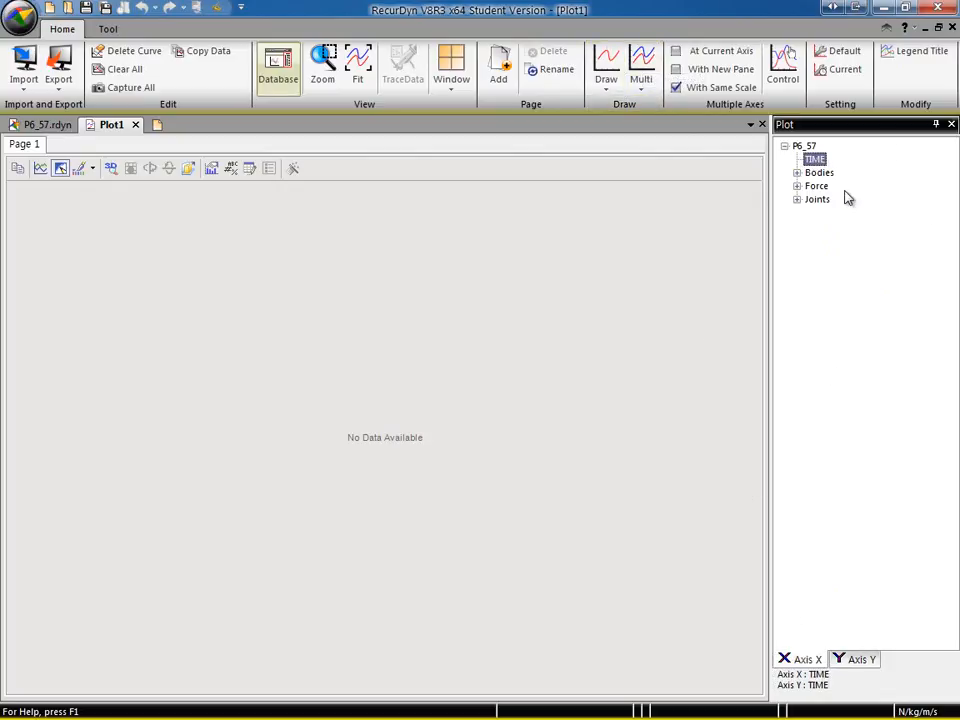
click(857, 659)
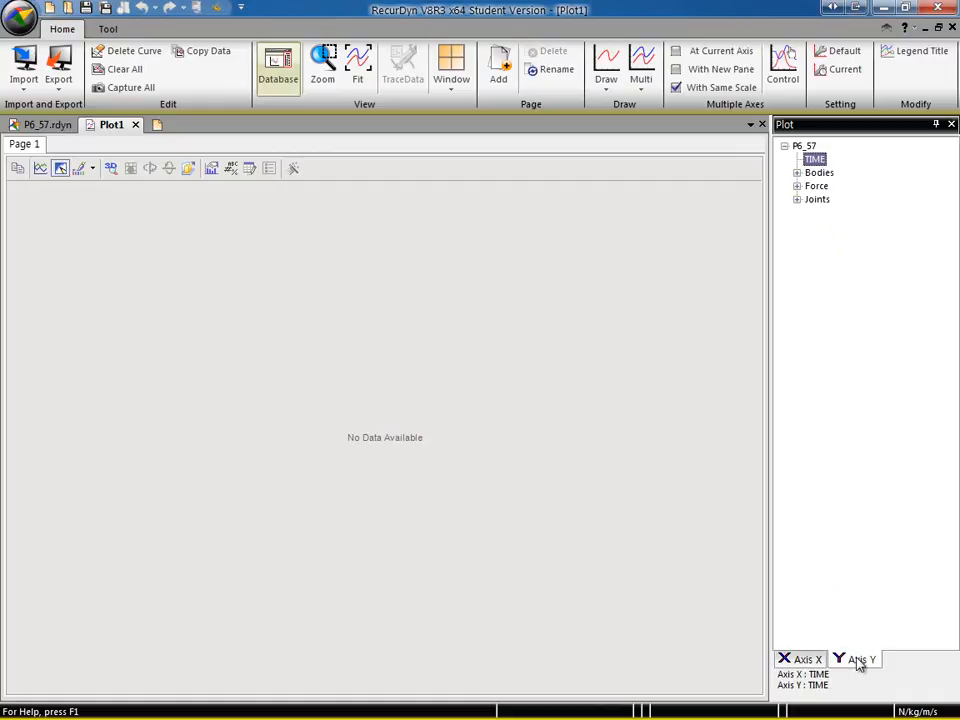
click(797, 173)
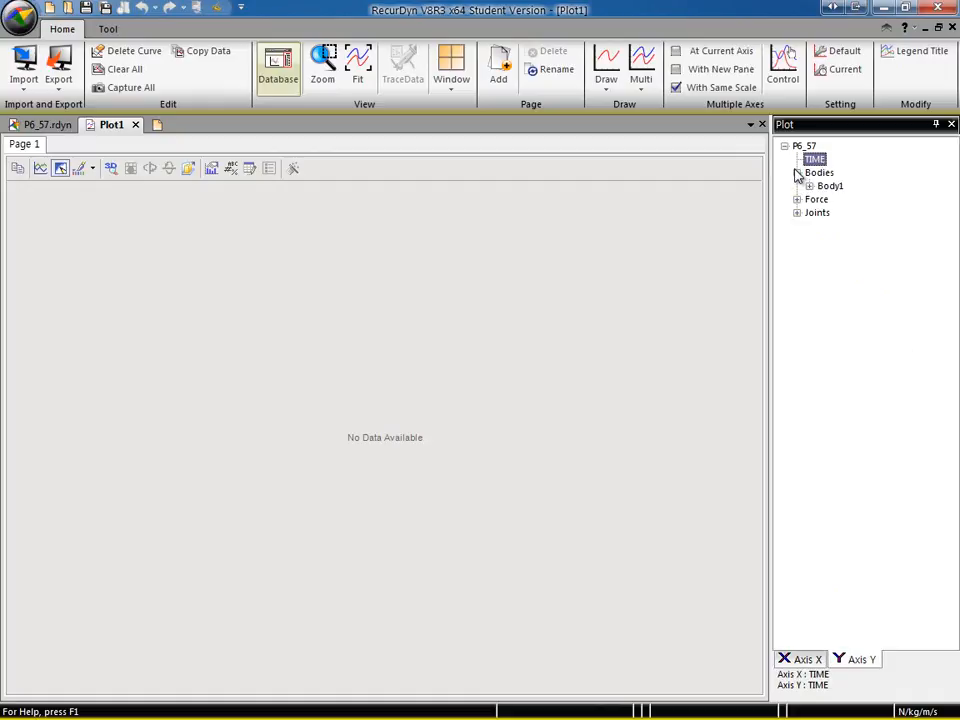
click(809, 186)
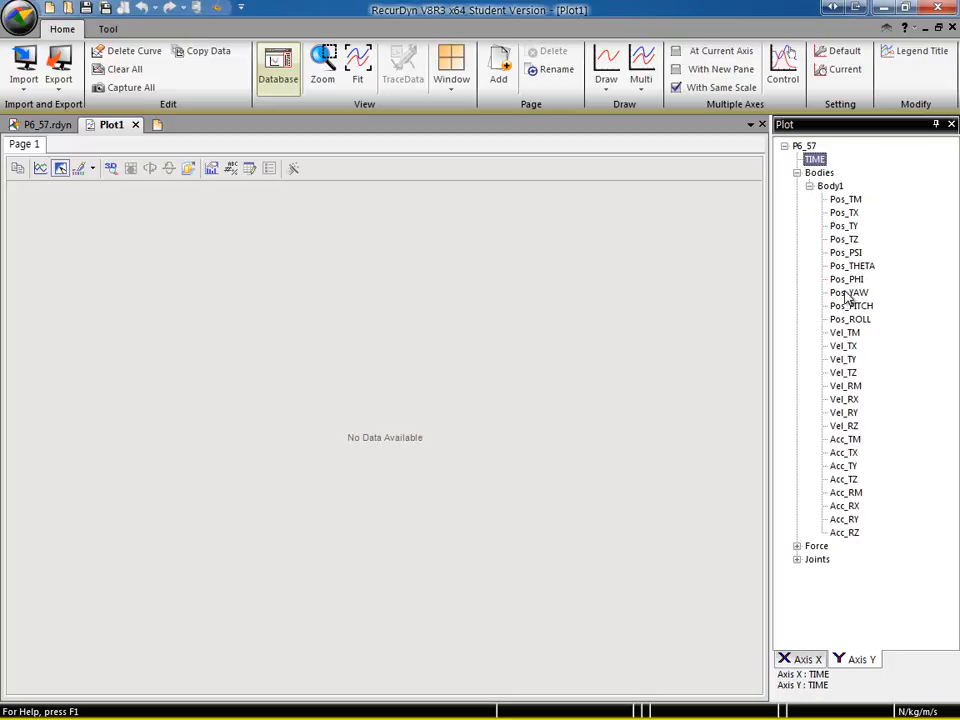
click(840, 190)
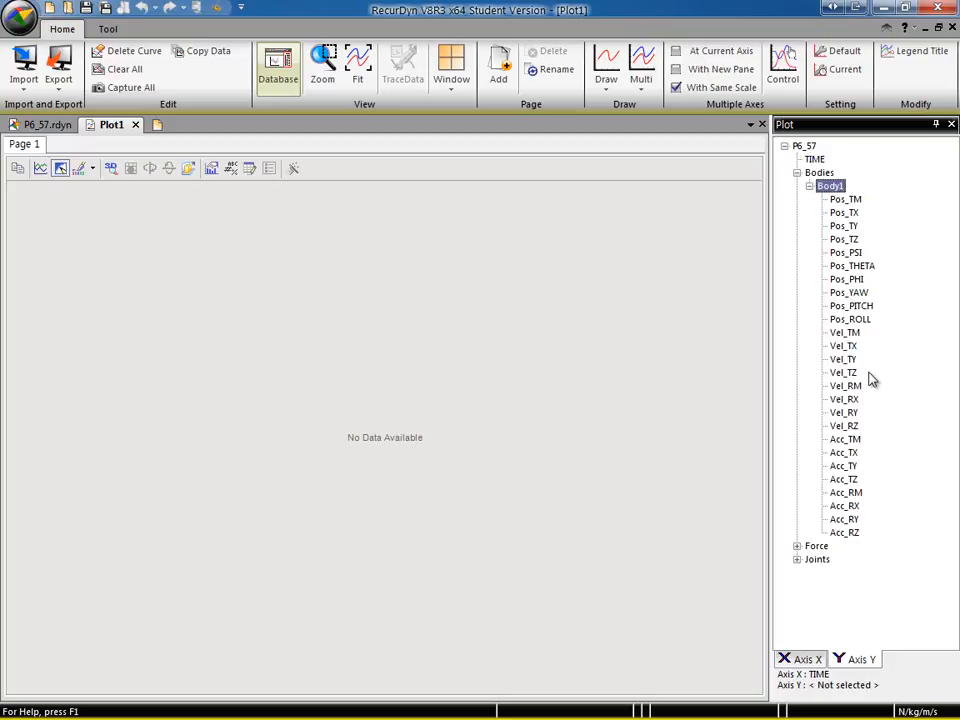
click(797, 560)
click(809, 573)
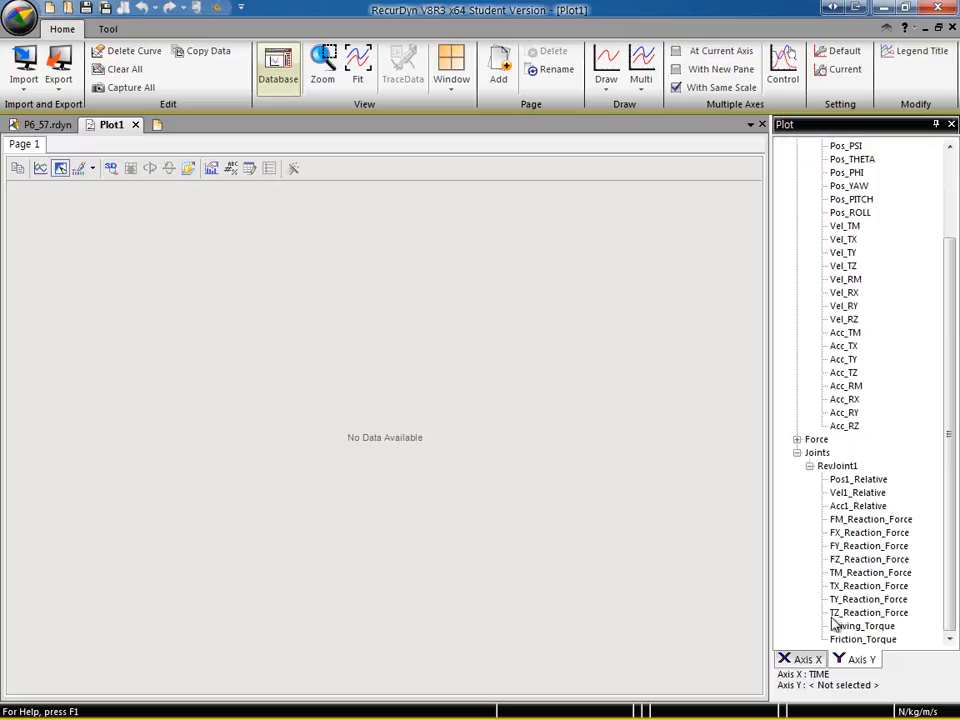
double_click(866, 481)
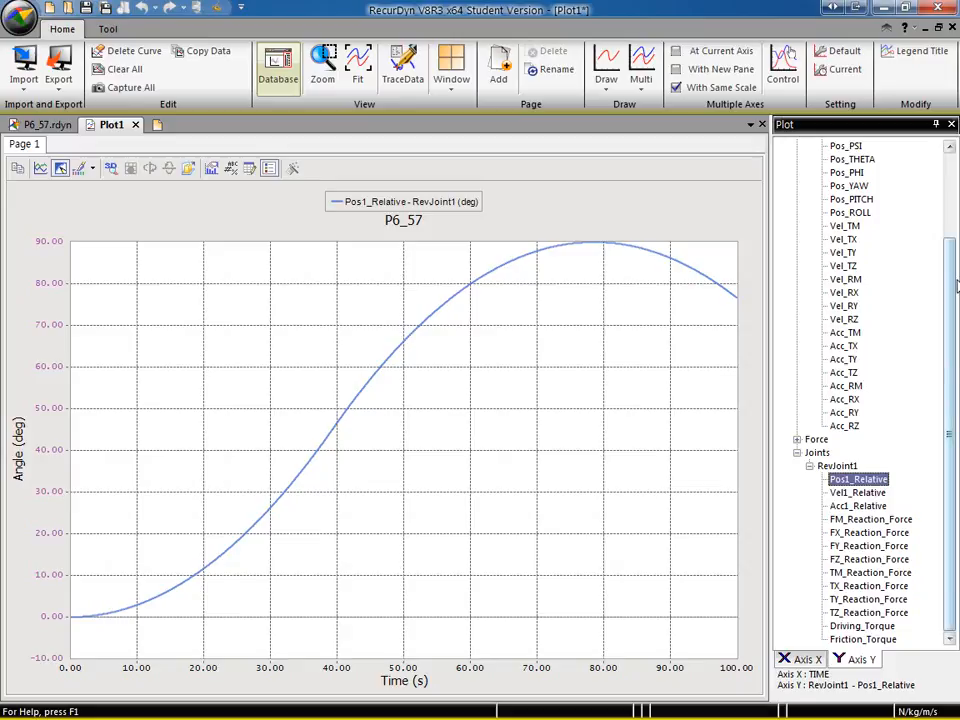
- Add Body1's Pos_PSI channel to the plot as a second curve
scroll(898, 250, up, 3)
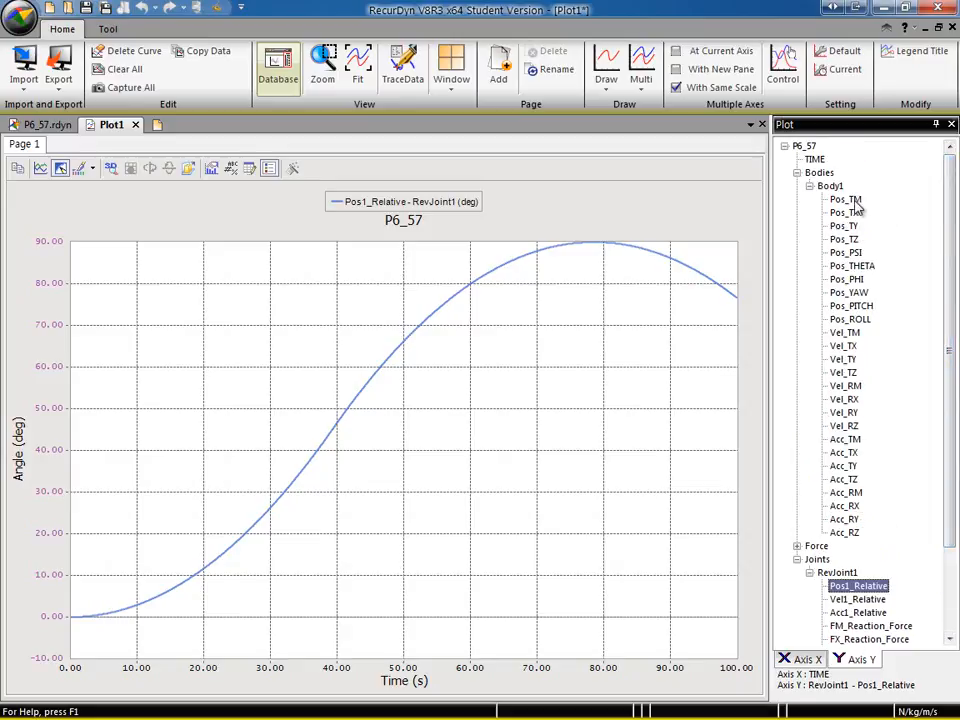
click(854, 202)
click(857, 214)
click(856, 229)
click(852, 240)
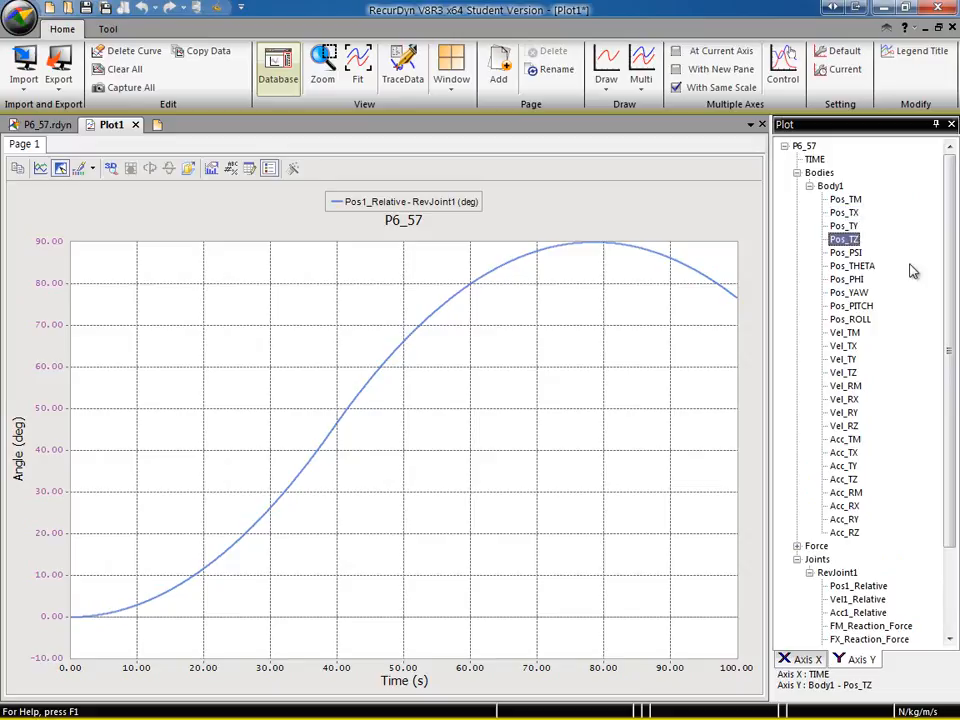
click(860, 254)
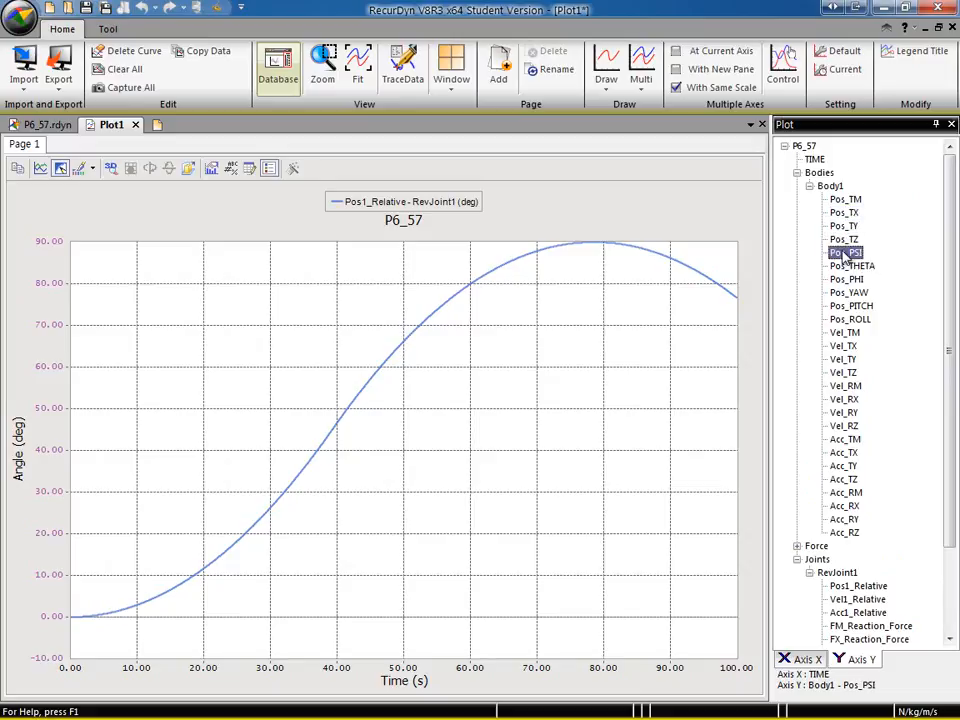
mouse_move(668, 260)
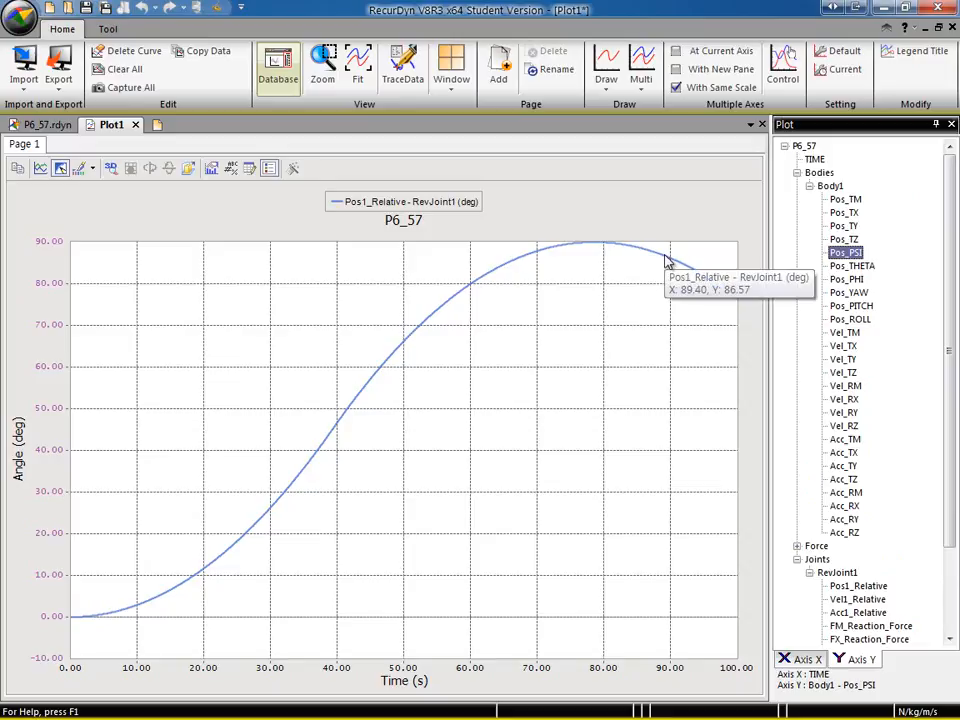
- Add Body1's Pos_PSI curve from the Plot tree to Plot1
double_click(843, 255)
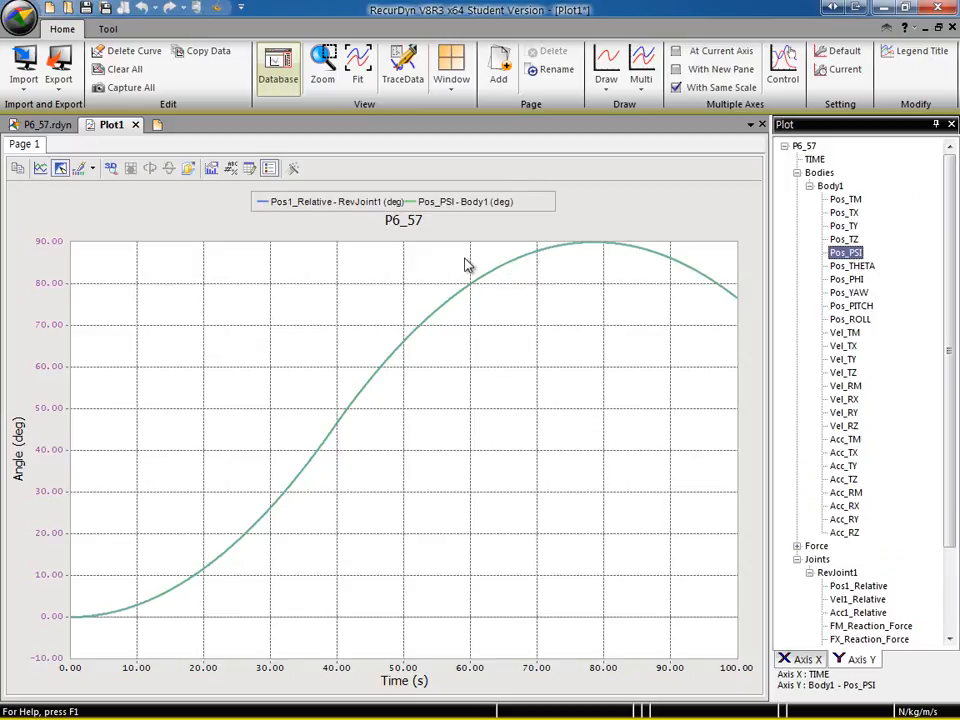
click(350, 205)
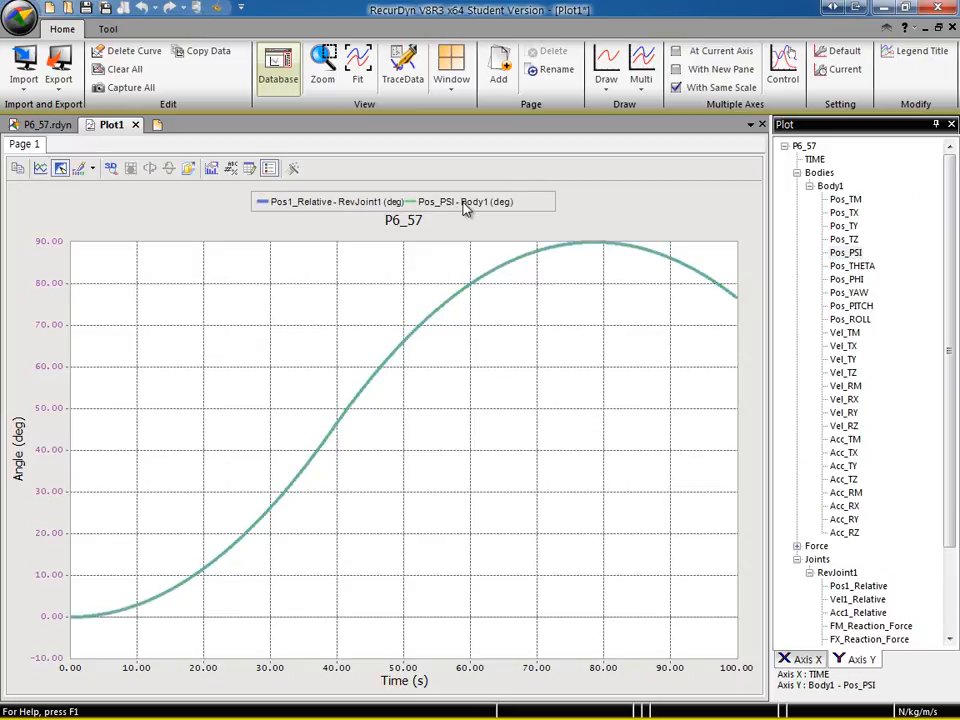
click(850, 254)
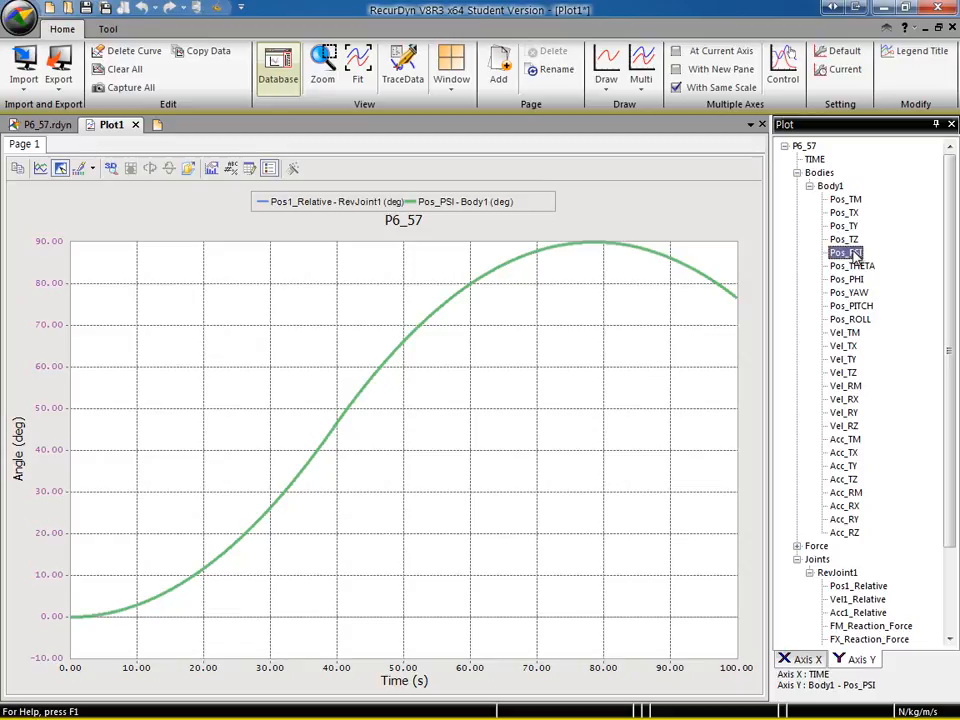
key(ctrl+2)
mouse_move(890, 237)
mouse_down()
mouse_move(880, 252)
mouse_move(895, 240)
mouse_up()
key(ctrl+z)
drag(897, 249, 907, 251)
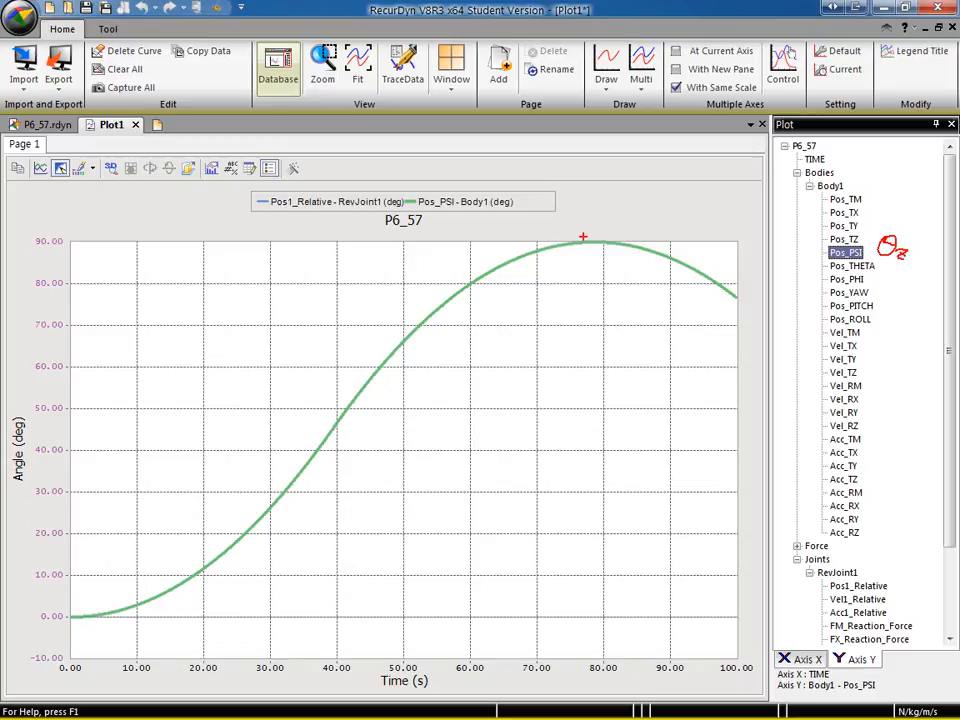
key(Escape)
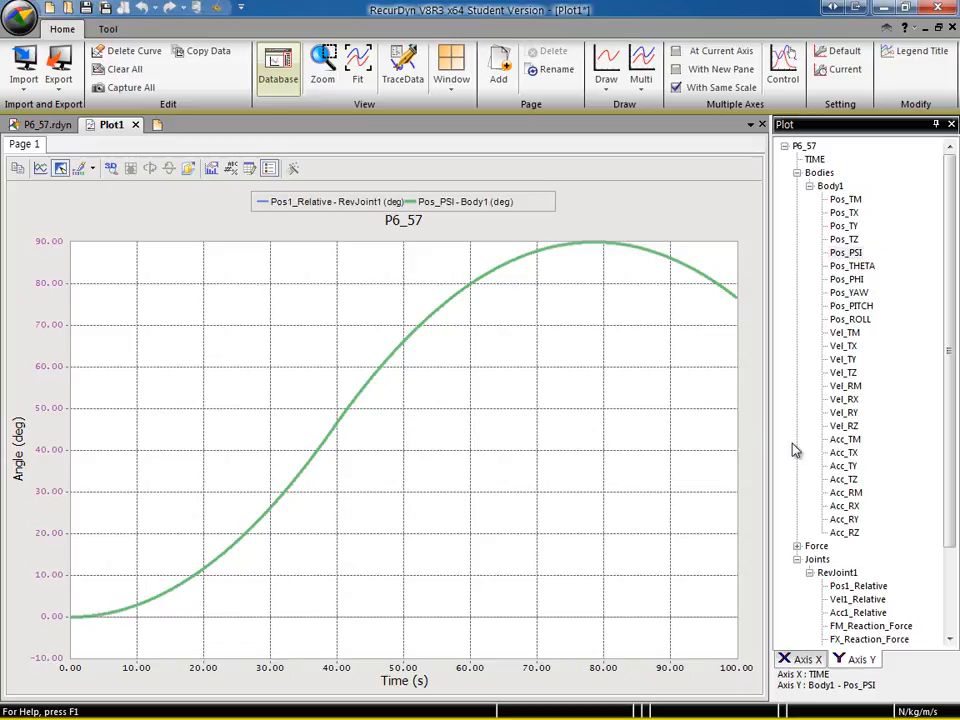
- Delete the Pos1_Relative curve, confirming with 예(Y), so only Pos_PSI remains
click(340, 203)
key(Delete)
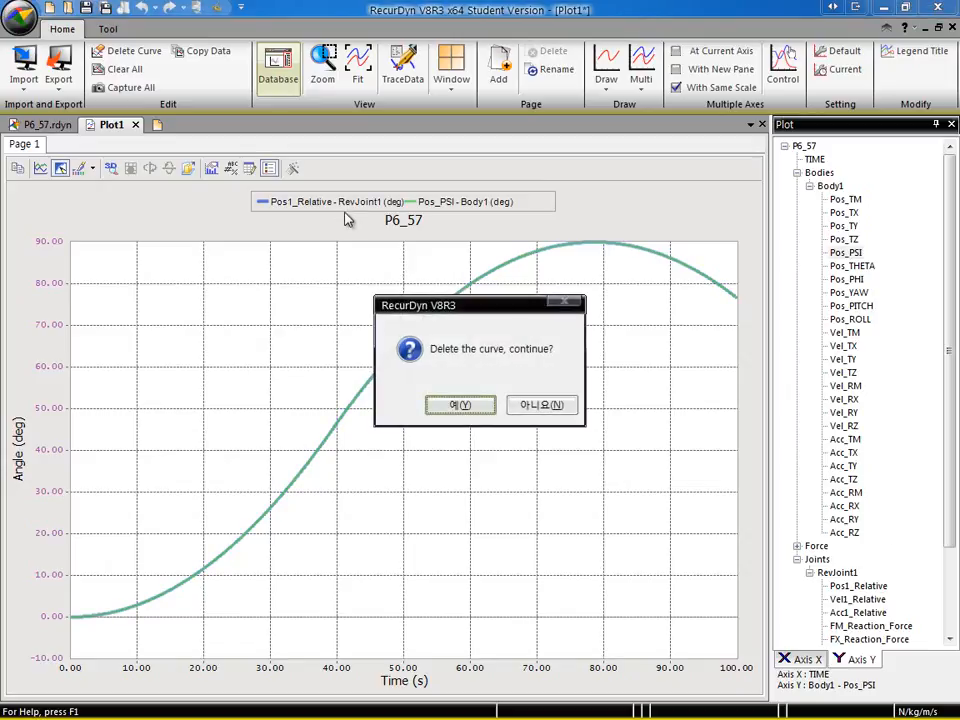
click(474, 406)
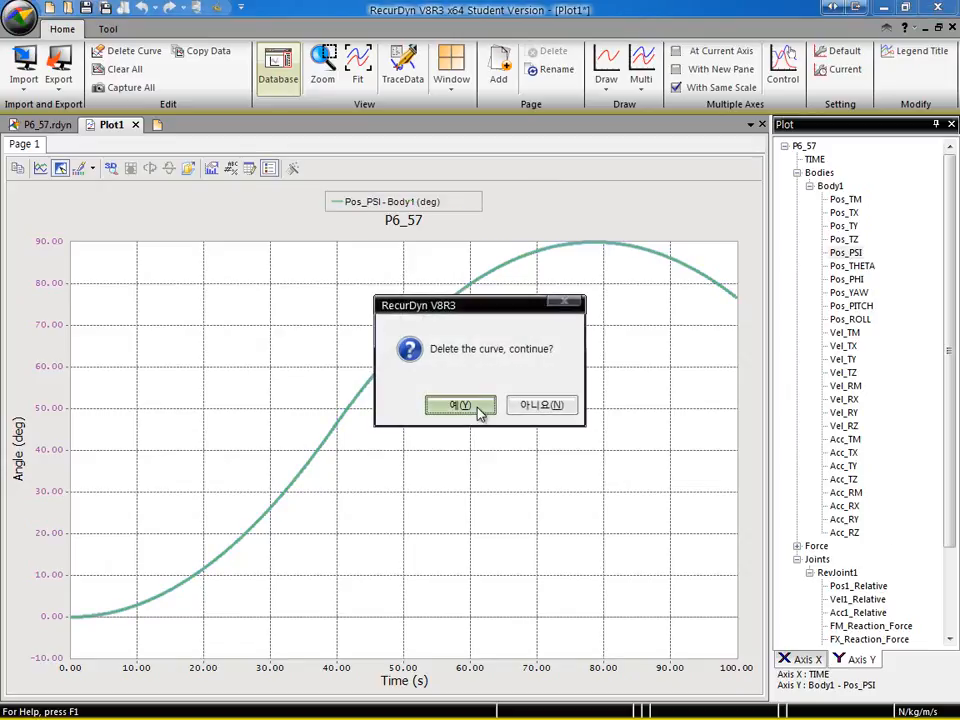
click(864, 254)
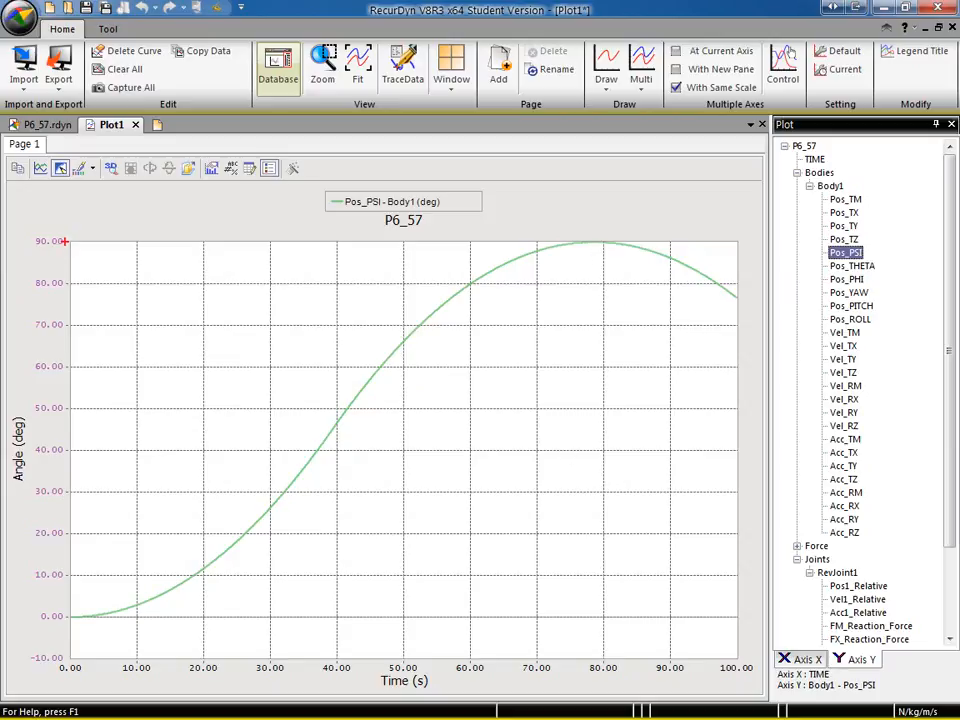
drag(69, 241, 598, 241)
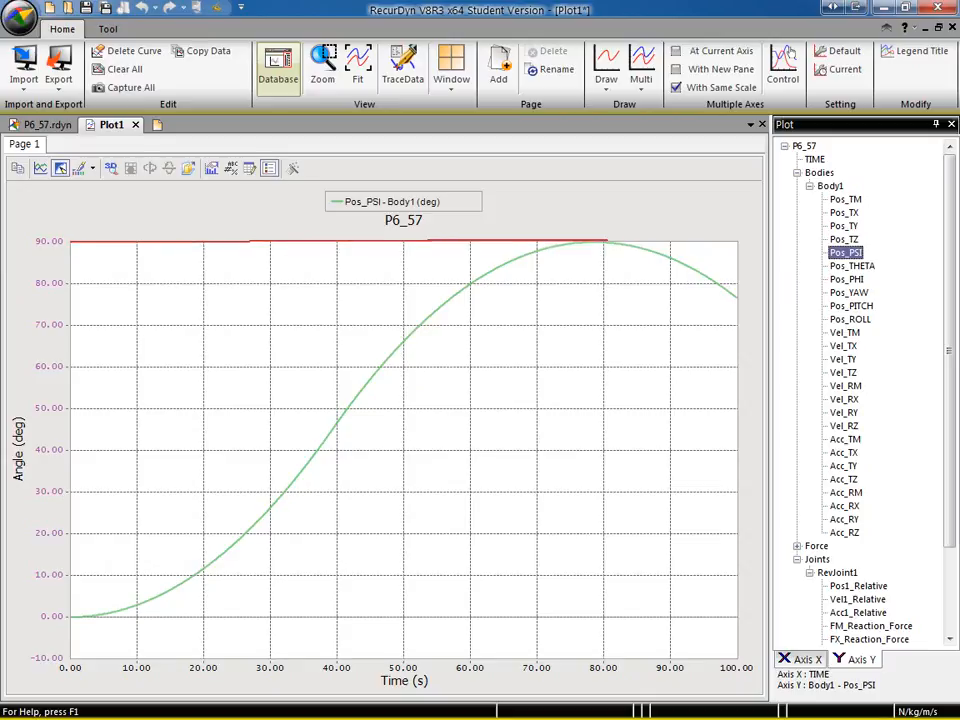
mouse_move(595, 242)
mouse_down()
mouse_move(595, 659)
mouse_move(582, 674)
mouse_move(592, 662)
mouse_up()
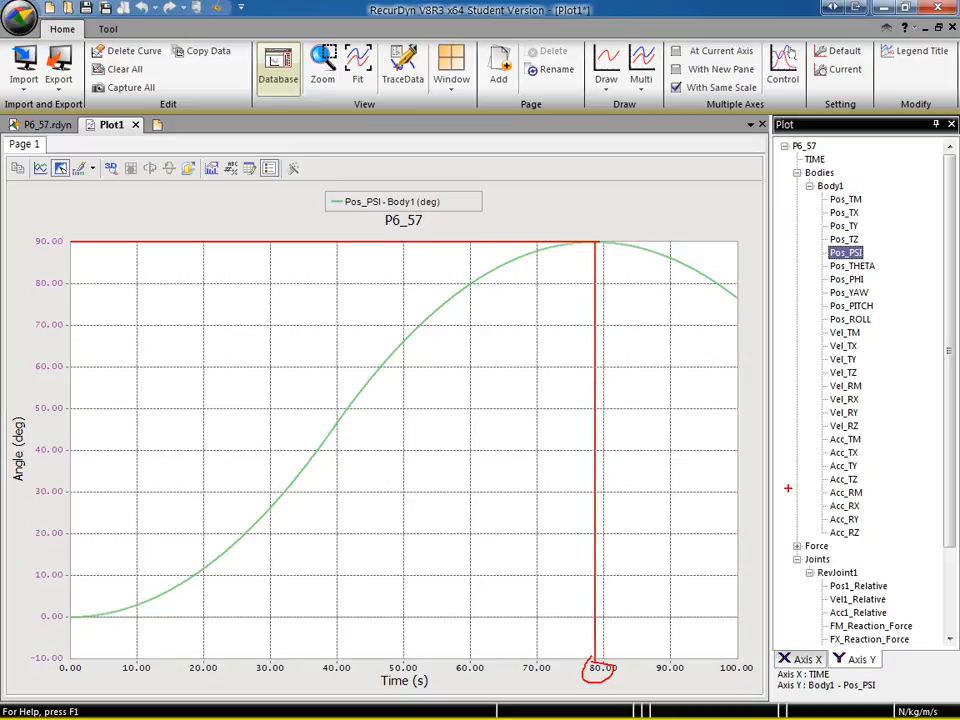
key(Escape)
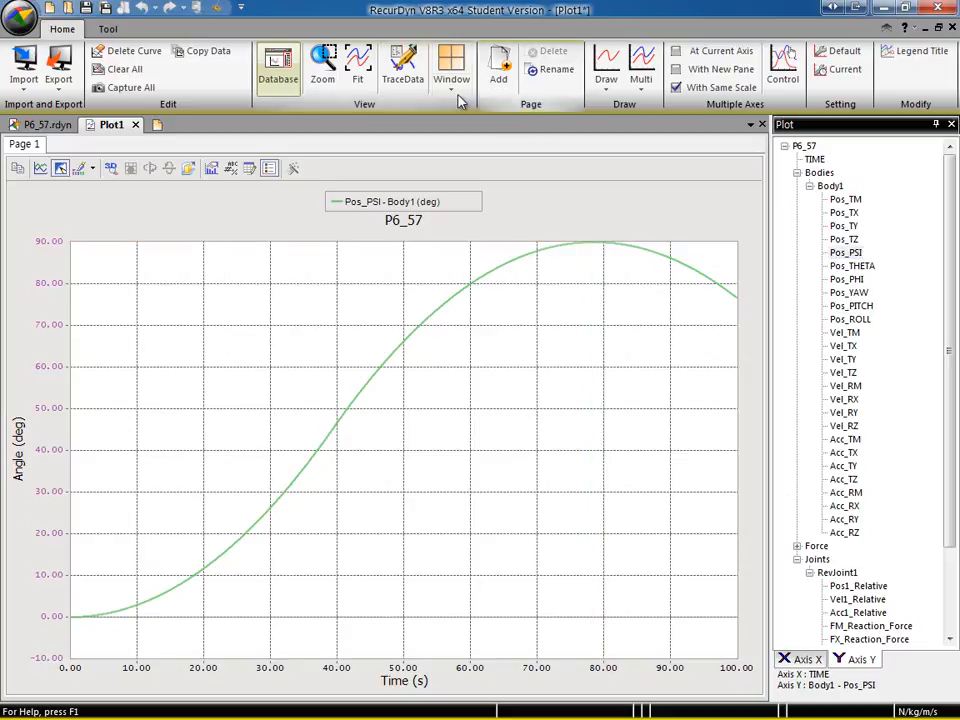
- Turn on Trace Data and move its readout window to the plot's right side
click(403, 70)
mouse_move(115, 12)
mouse_down()
mouse_move(686, 373)
mouse_move(757, 318)
mouse_up()
mouse_move(623, 244)
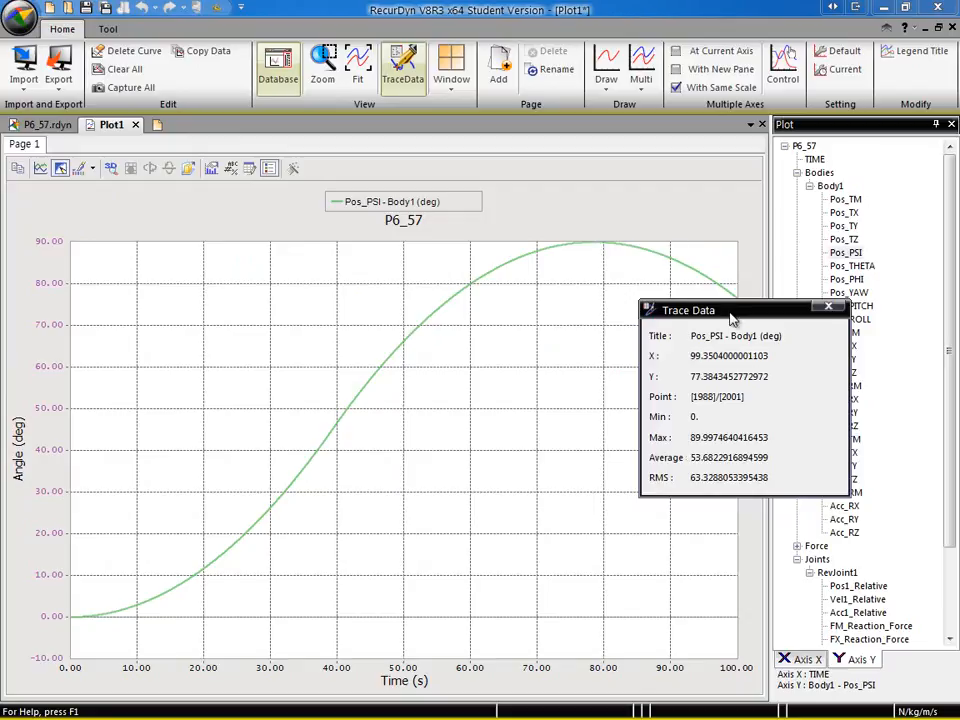
- Trace the Pos_PSI curve to its peak, reading 89.997° at 78.65 s
drag(735, 312, 738, 214)
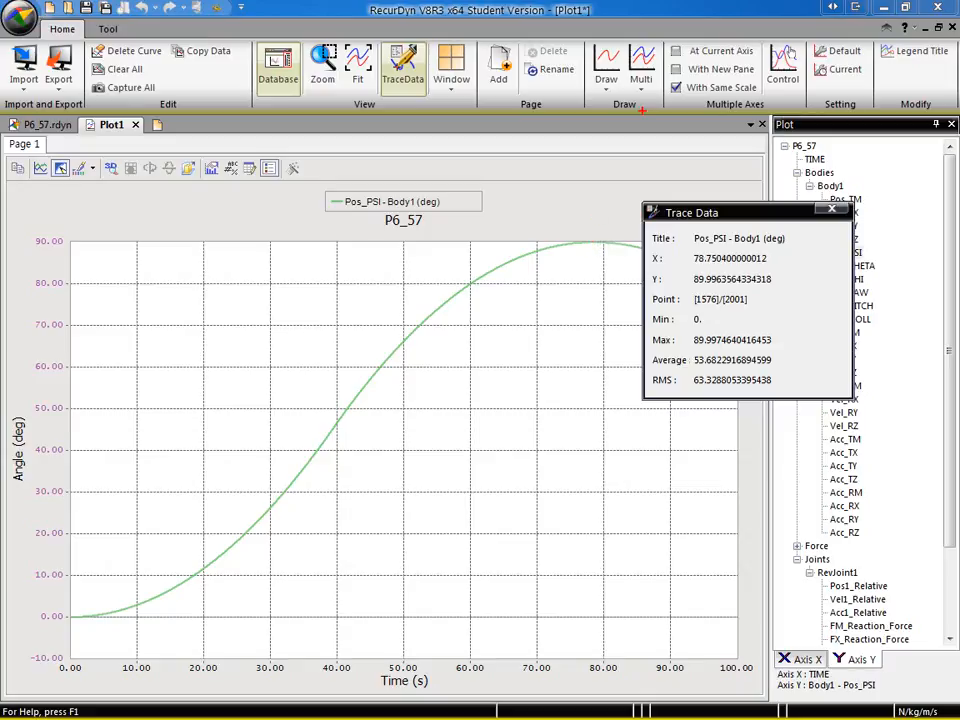
ctrl+drag(674, 268, 781, 288)
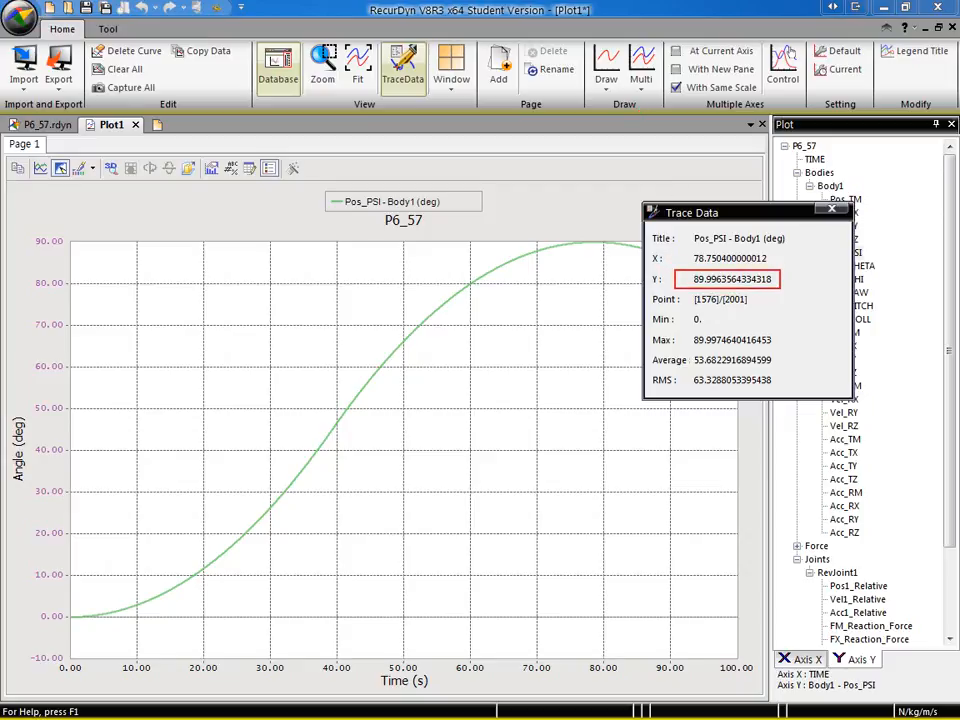
ctrl+drag(673, 249, 779, 268)
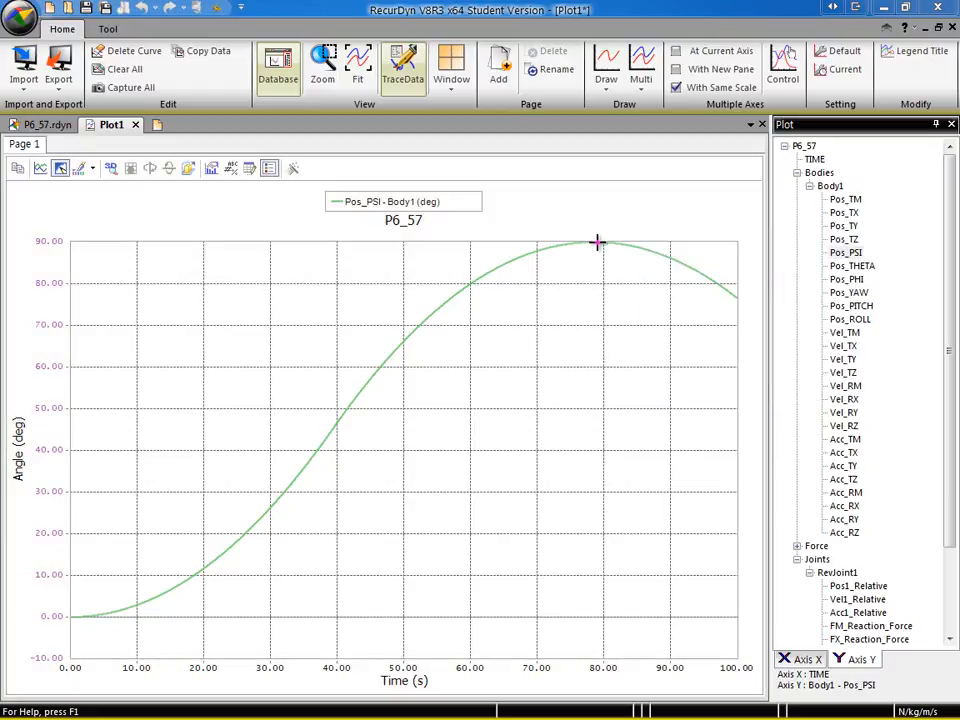
click(588, 243)
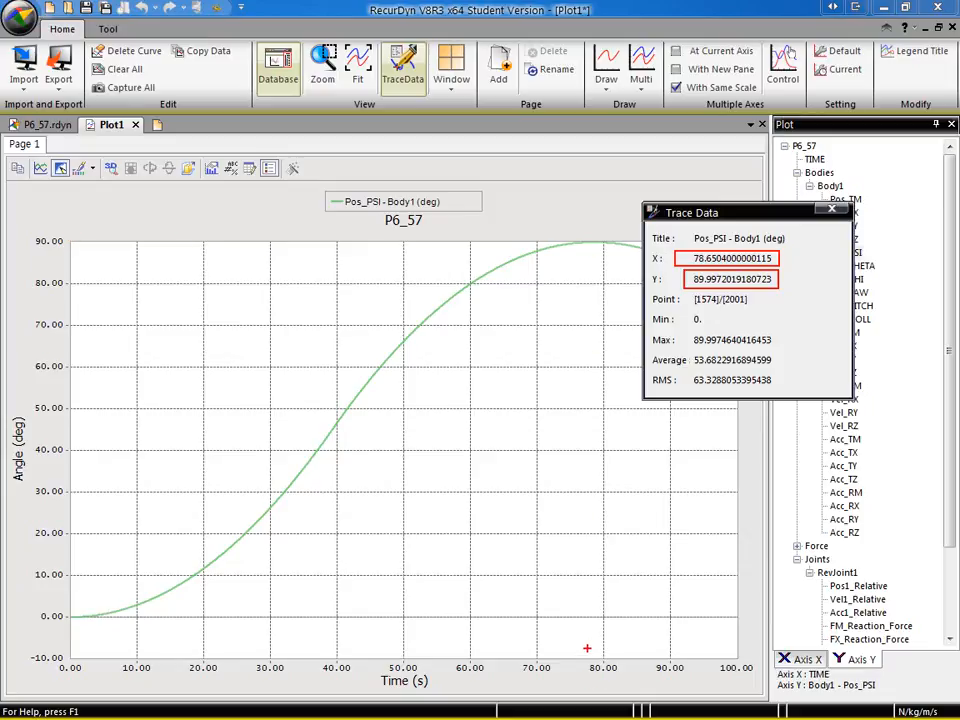
mouse_move(70, 242)
shift+mouse_down()
mouse_move(591, 233)
mouse_move(591, 658)
mouse_move(606, 640)
mouse_move(586, 686)
mouse_move(585, 668)
shift+mouse_up()
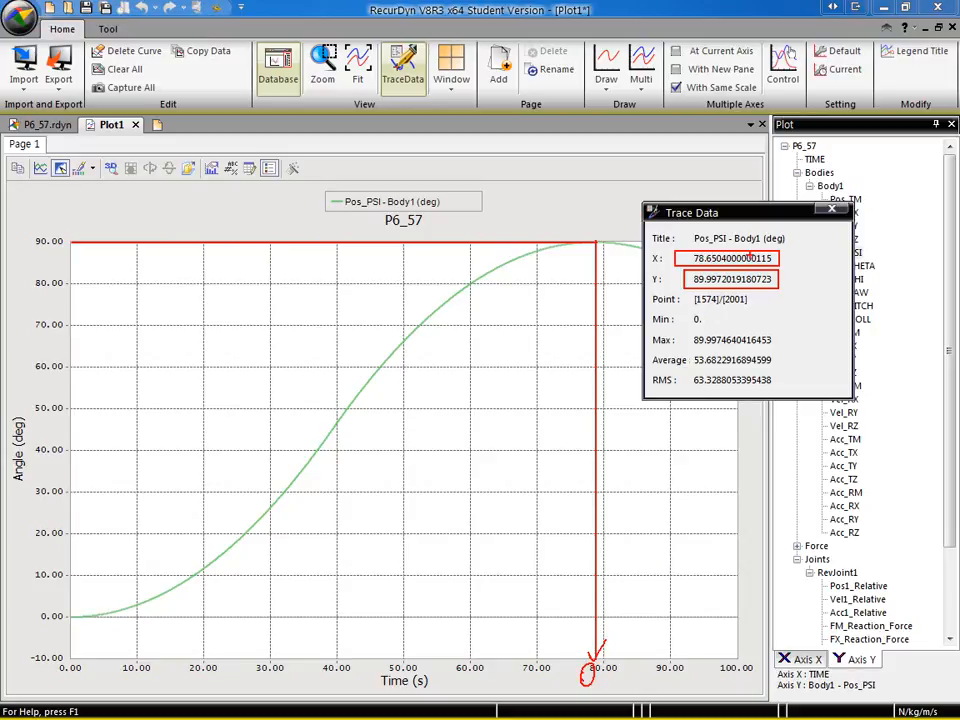
mouse_move(783, 262)
mouse_down()
mouse_move(752, 530)
mouse_move(622, 660)
mouse_move(606, 662)
mouse_move(621, 678)
mouse_up()
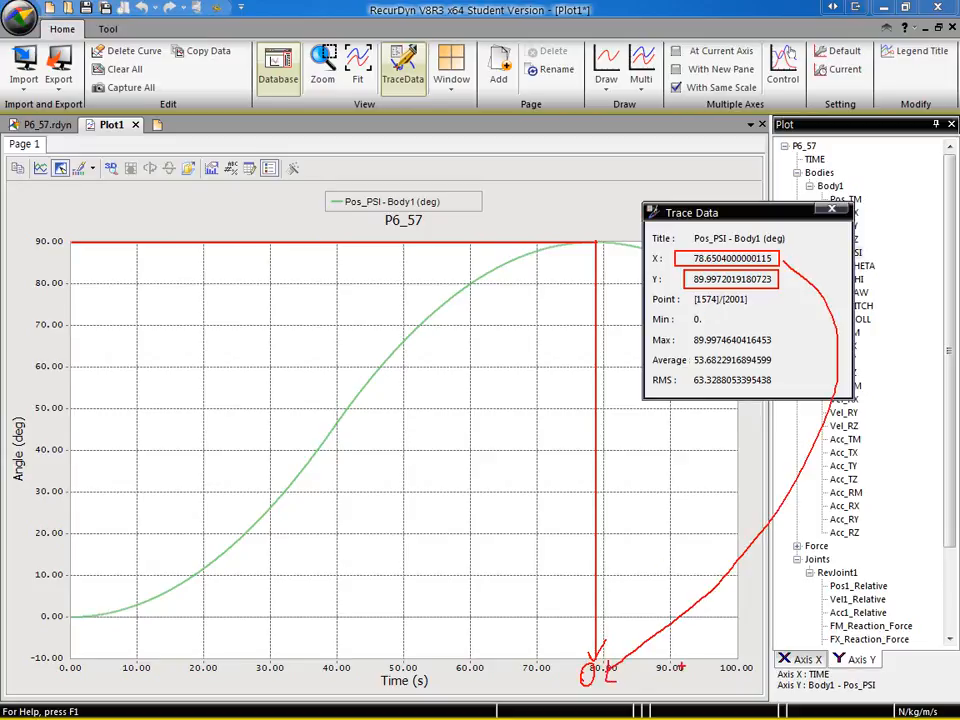